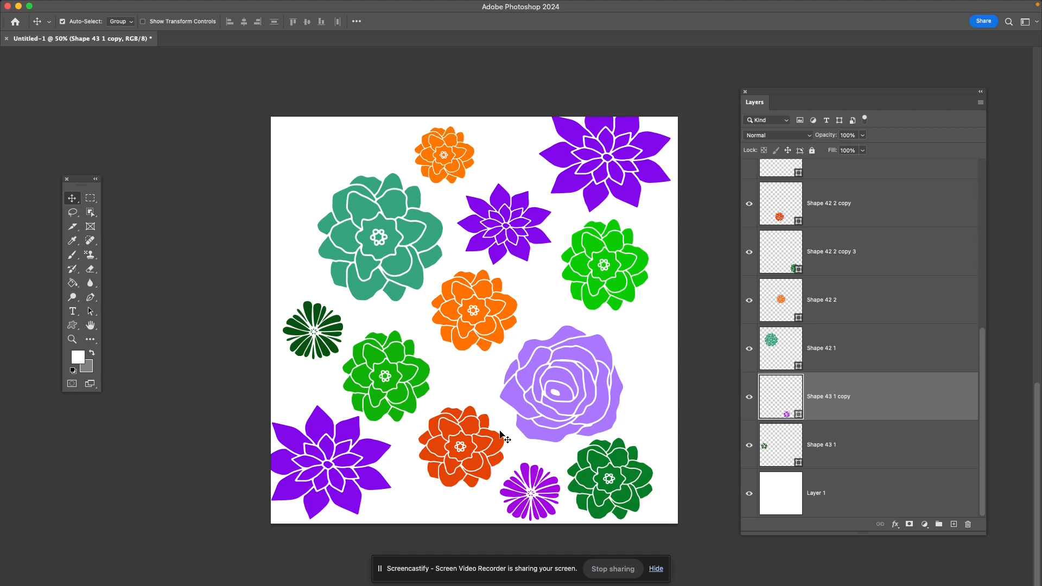
pyautogui.doubleClick(963, 387)
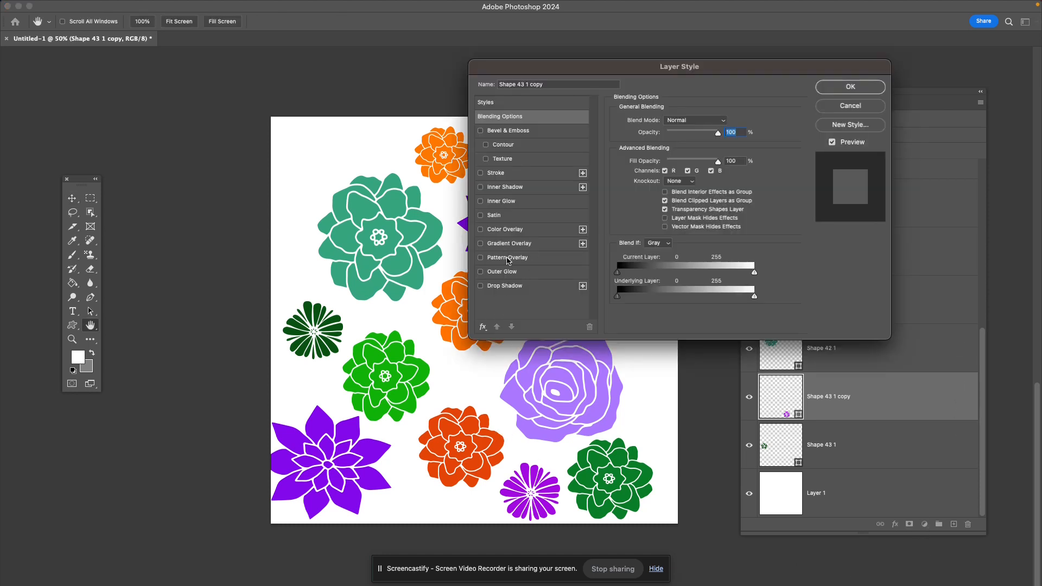
pyautogui.click(508, 258)
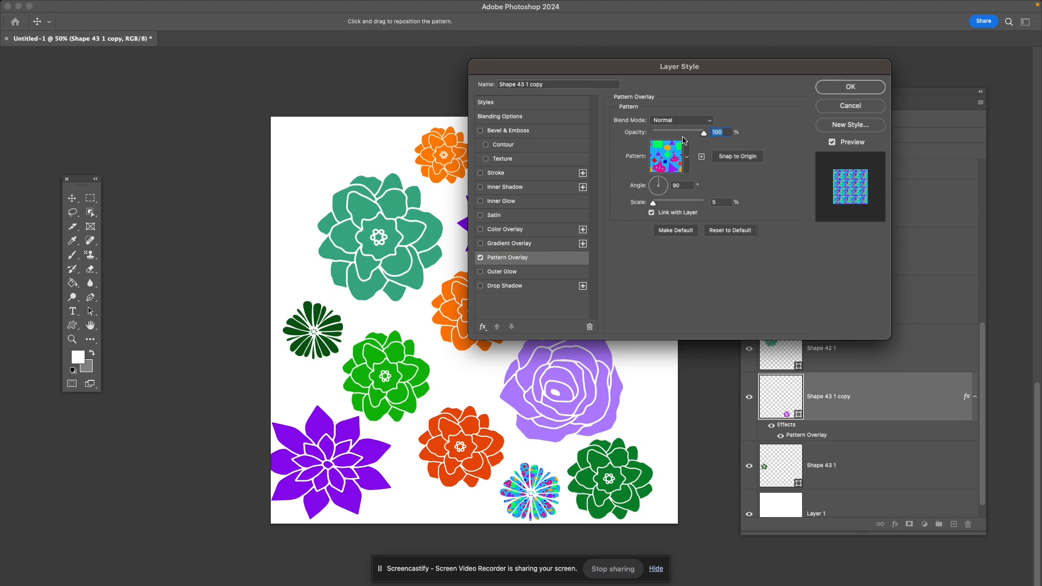
pyautogui.click(841, 108)
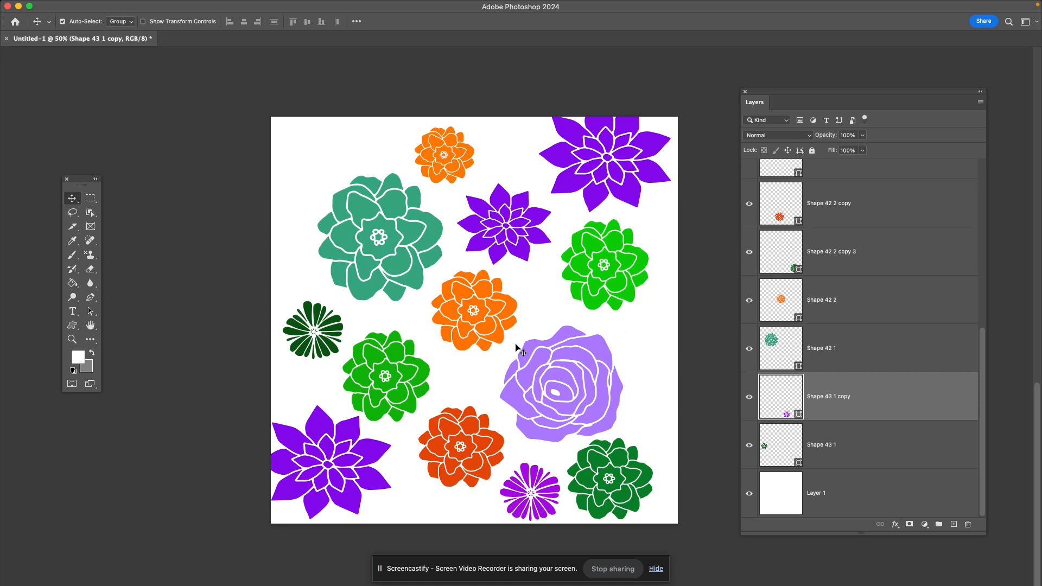
# - Examine the Flowers custom shapes and check which flower each layer holds by selecting layers and toggling their visibility
pyautogui.press('u')
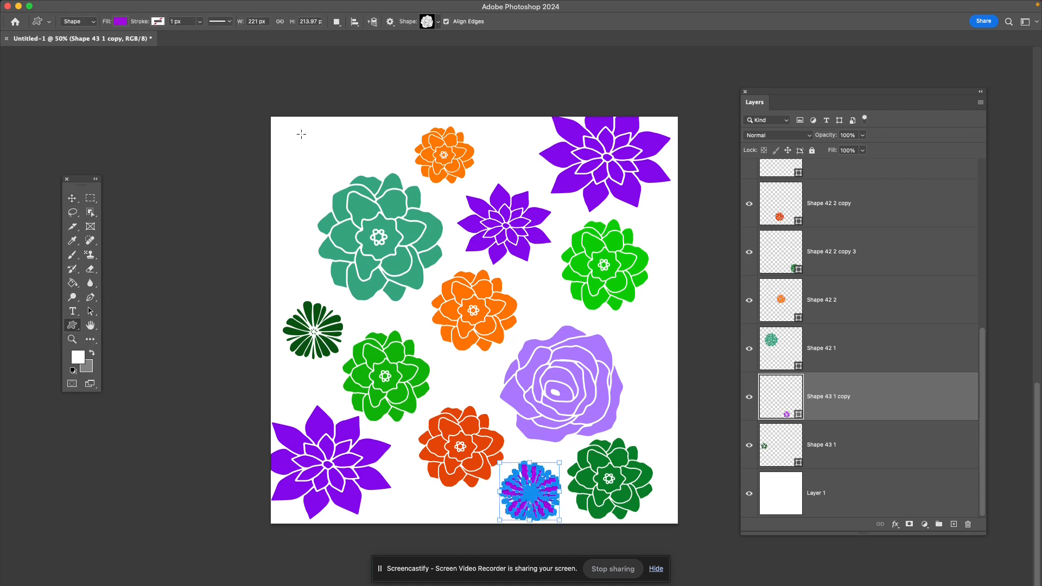
pyautogui.click(438, 22)
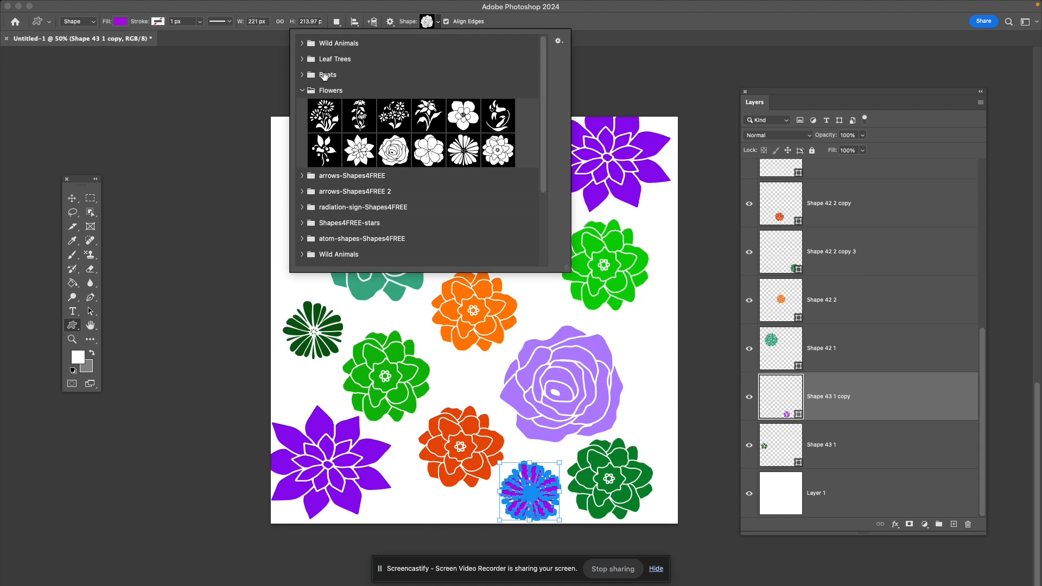
pyautogui.click(638, 14)
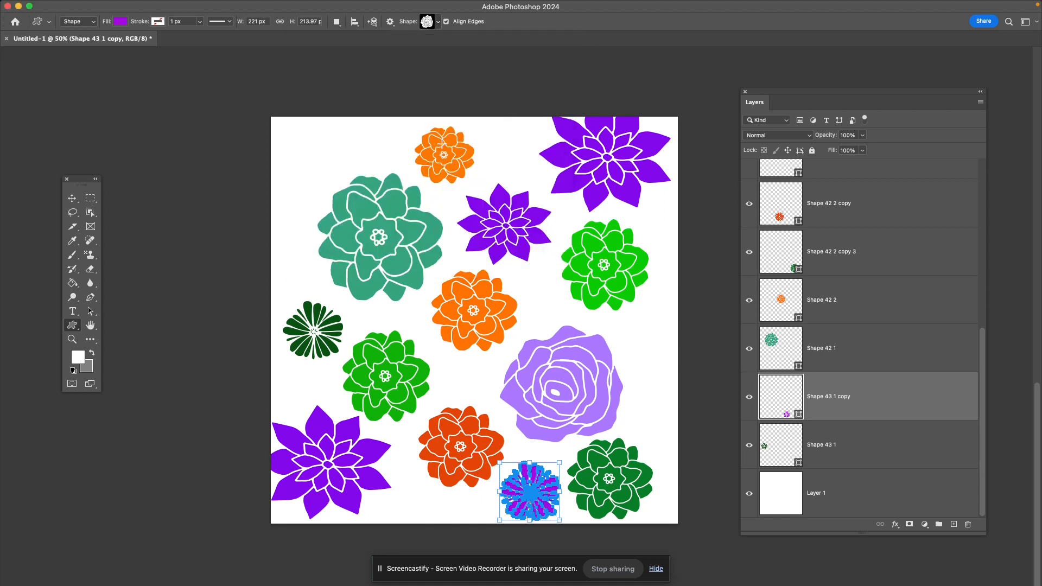
pyautogui.click(873, 439)
pyautogui.click(877, 397)
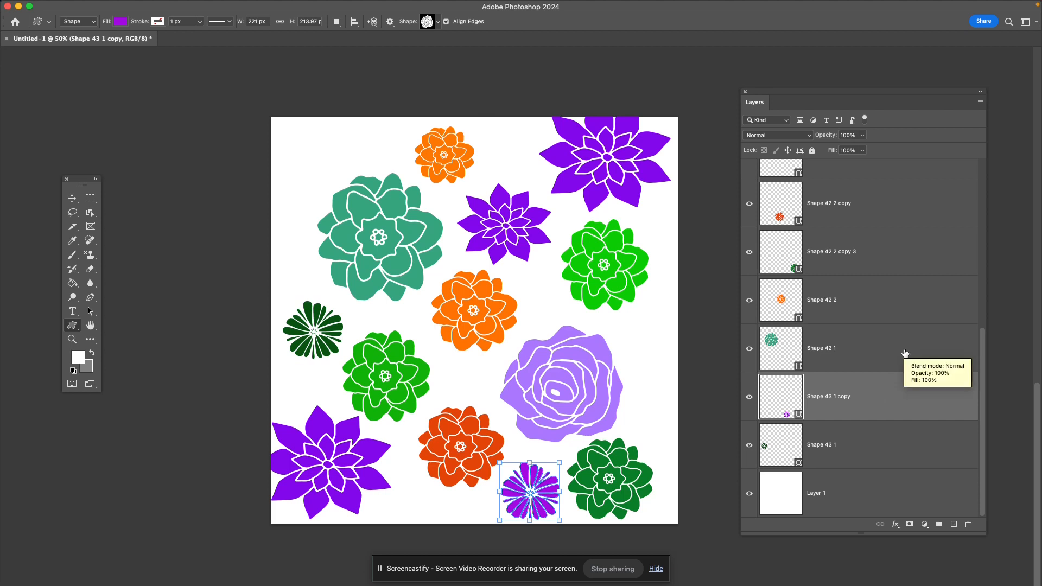
pyautogui.click(918, 437)
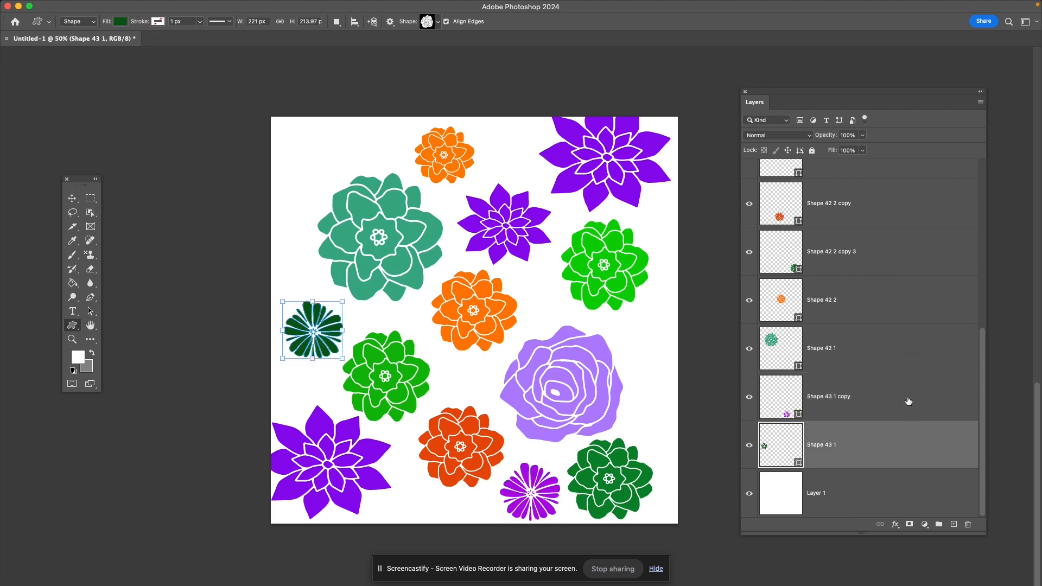
pyautogui.click(907, 401)
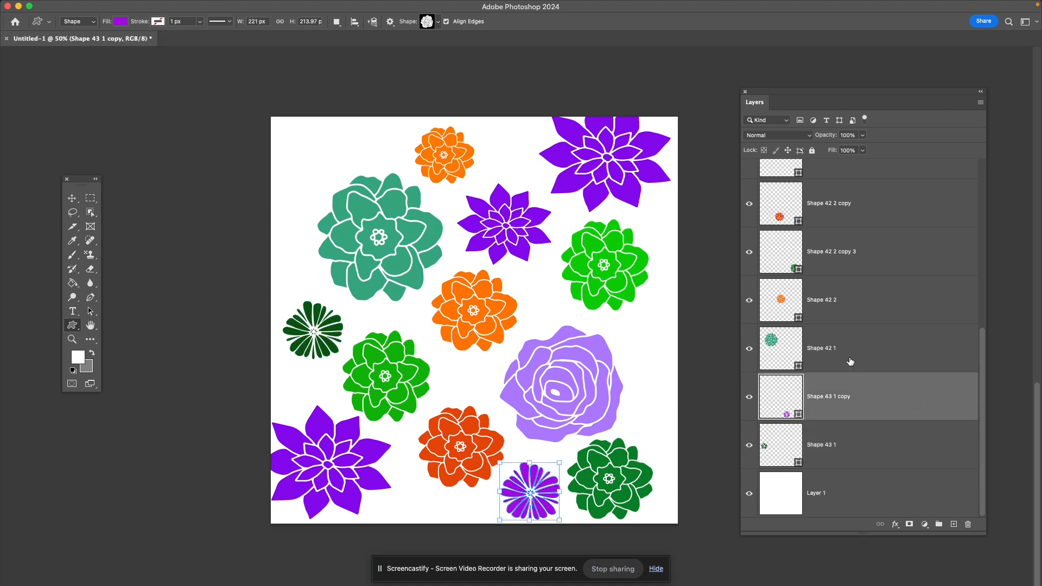
pyautogui.click(749, 348)
pyautogui.click(749, 299)
pyautogui.click(749, 252)
pyautogui.click(749, 252)
pyautogui.click(748, 300)
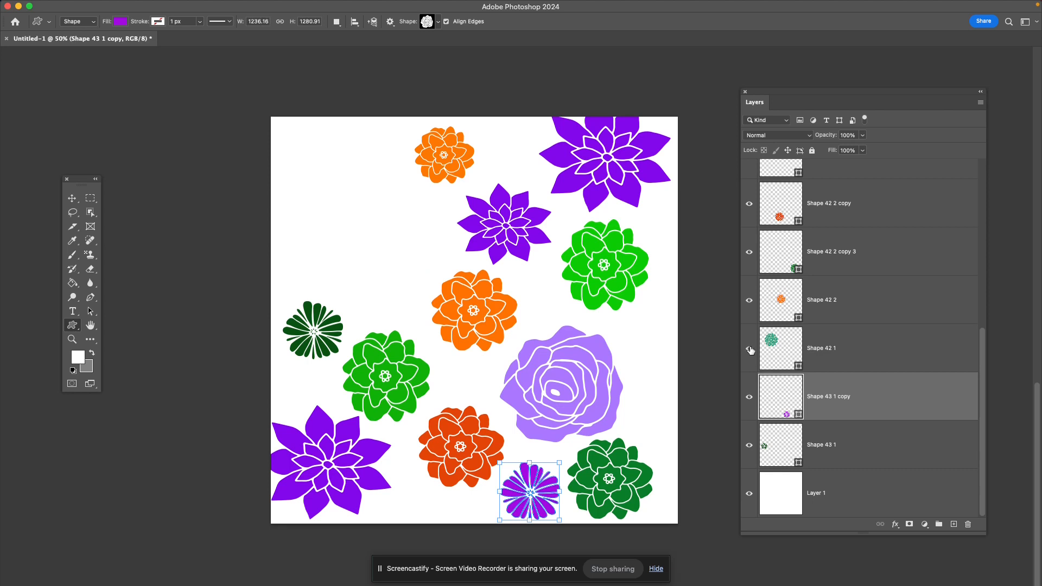
pyautogui.click(749, 348)
# - Add a pointed-petal flower from the Flowers custom shapes, about 269 by 237 px, in the canvas's empty upper-left corner above all other layers
pyautogui.scroll(5, 789, 334)
pyautogui.click(886, 205)
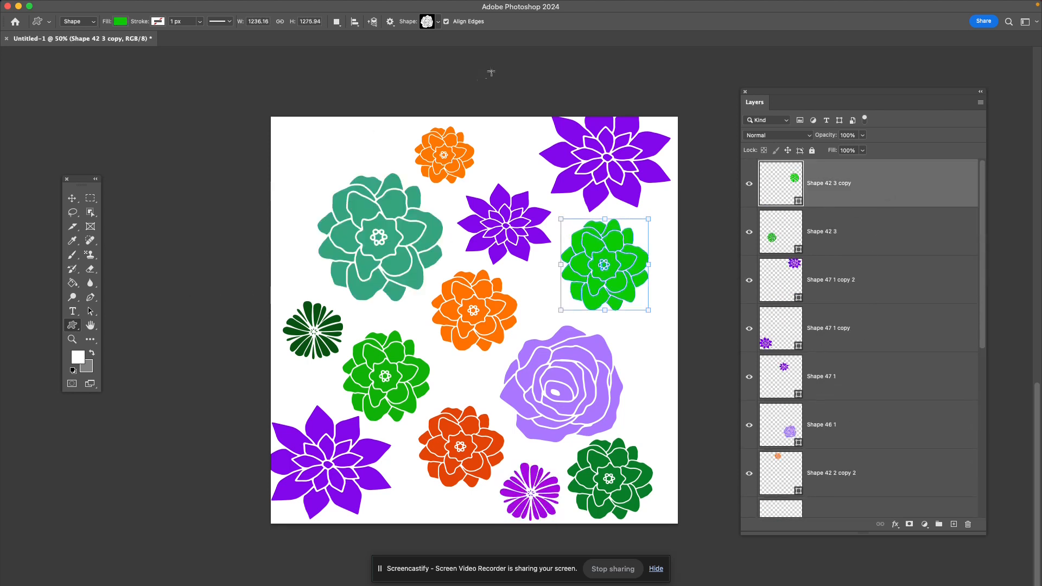
pyautogui.click(438, 24)
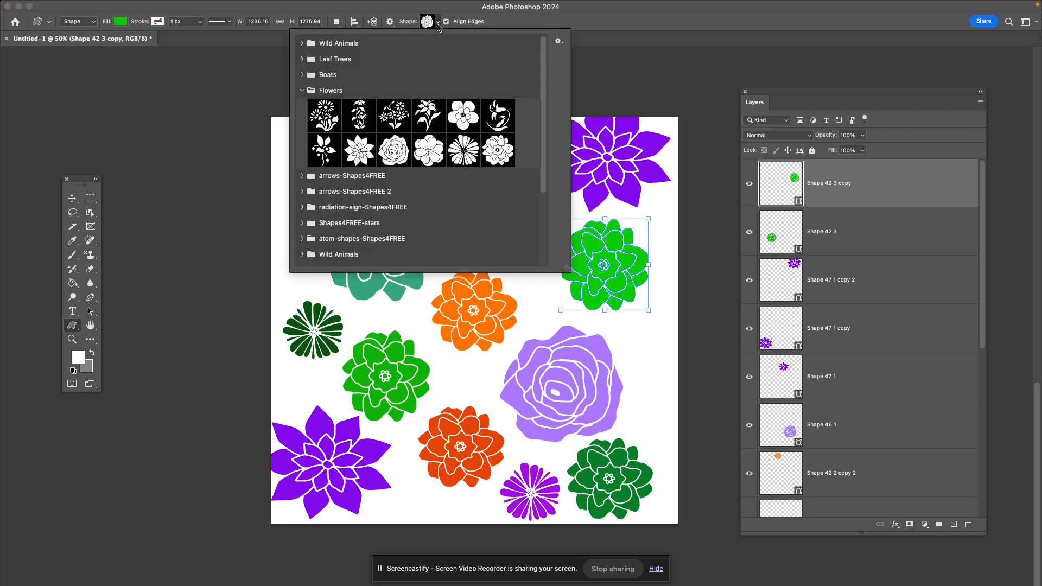
pyautogui.click(360, 150)
pyautogui.click(697, 187)
pyautogui.click(487, 296)
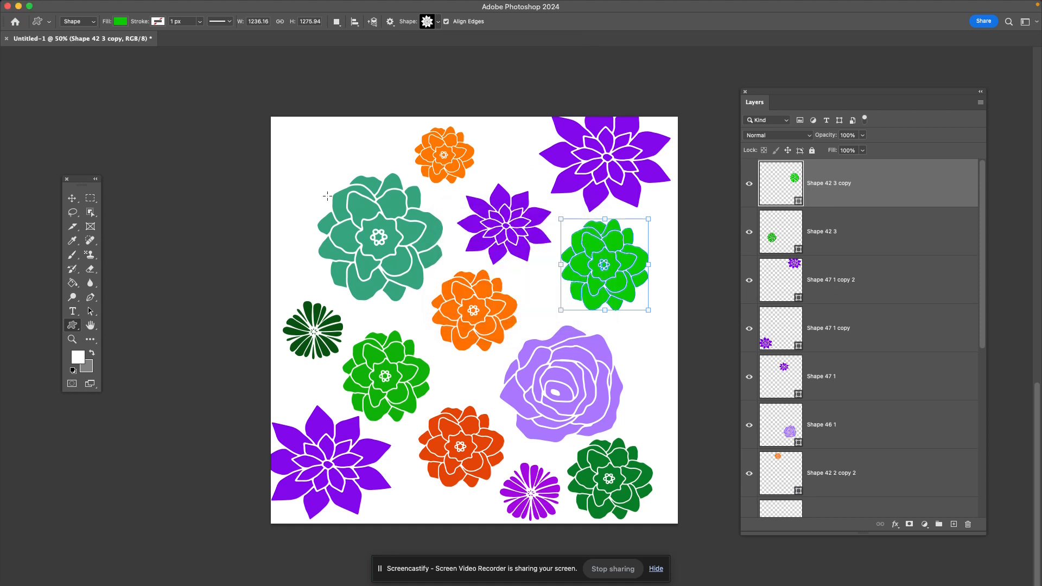
pyautogui.moveTo(290, 184); pyautogui.dragTo(362, 120)
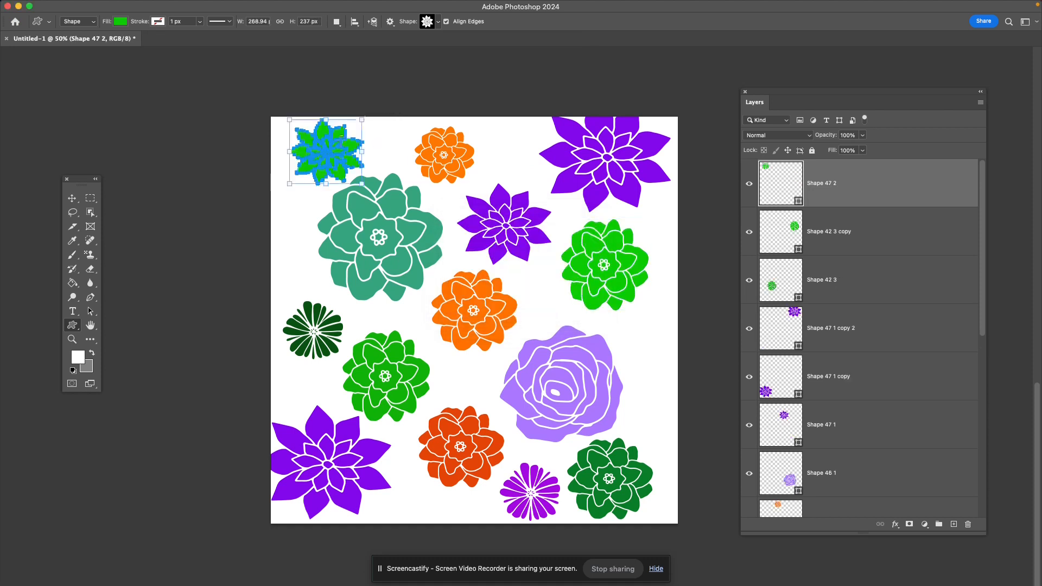
# - Change the new upper-left flower's fill to the violet color 7d31fa
pyautogui.doubleClick(792, 186)
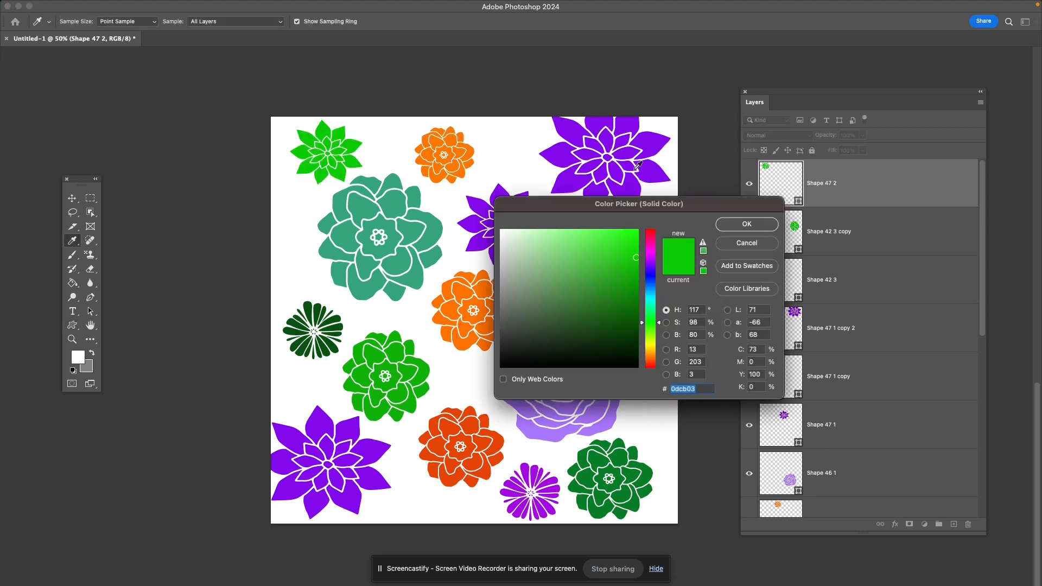
pyautogui.click(650, 261)
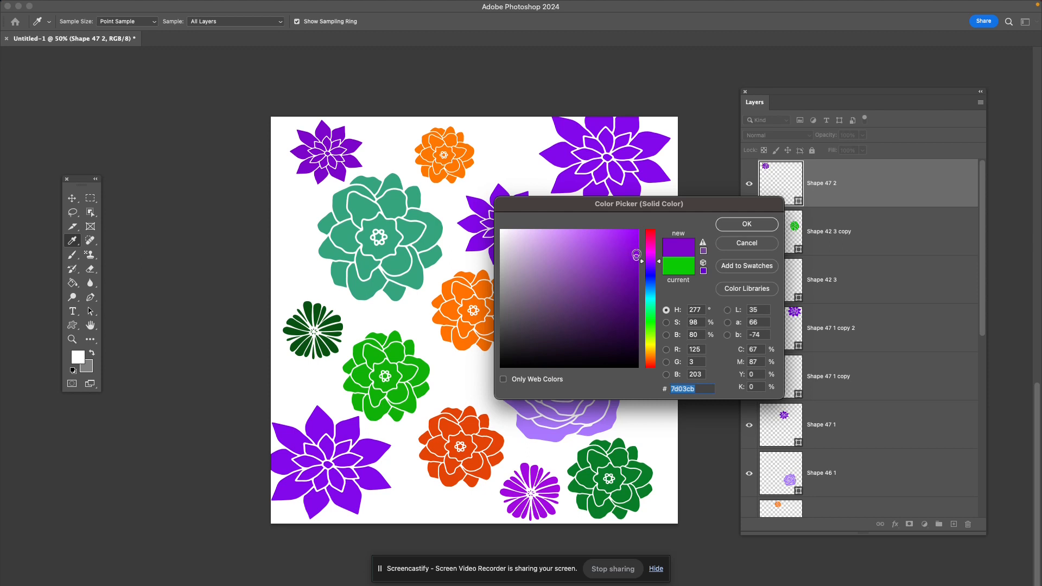
pyautogui.click(648, 266)
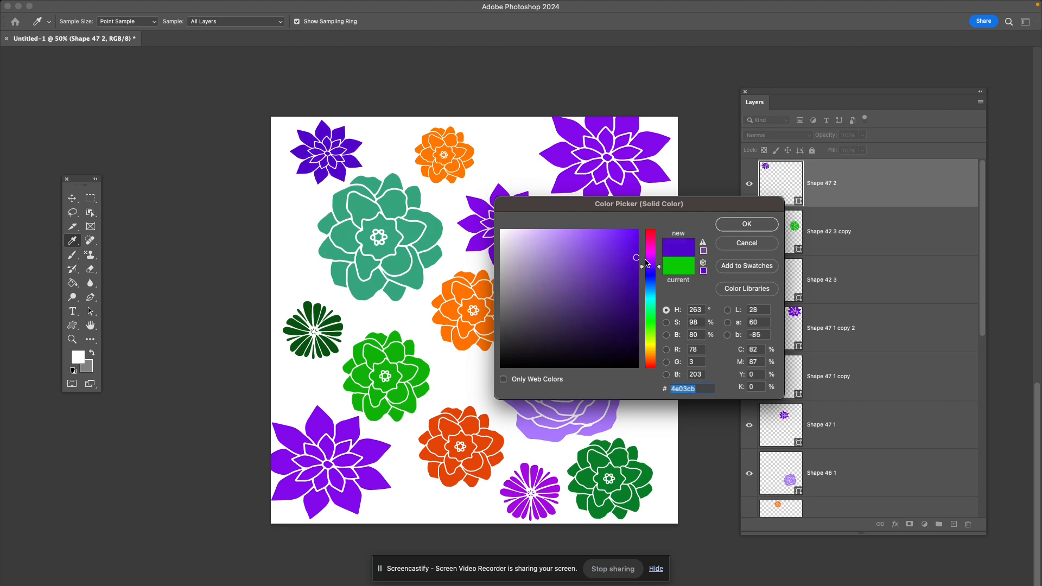
pyautogui.click(623, 237)
pyautogui.click(611, 232)
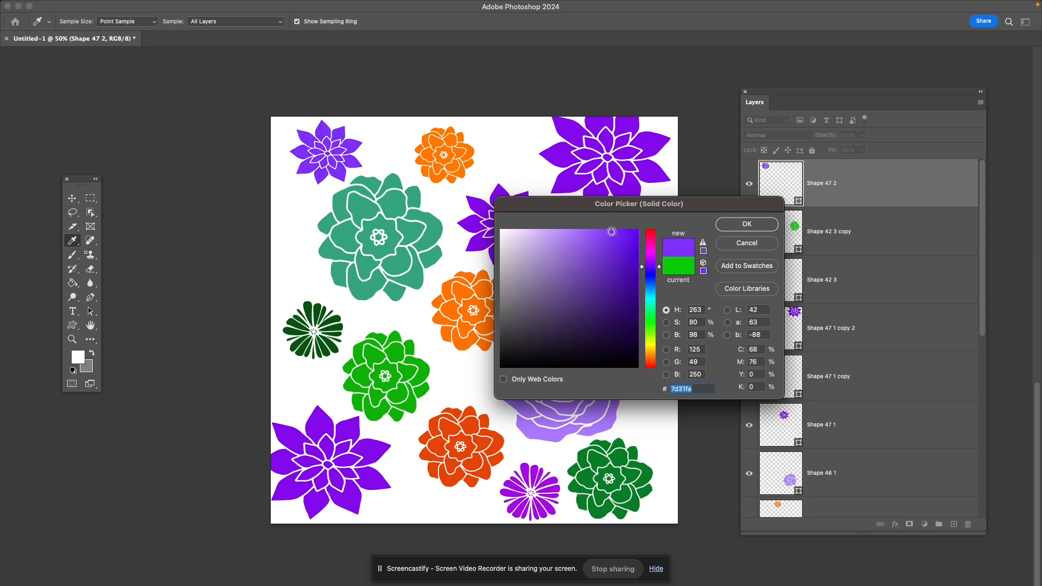
pyautogui.click(737, 226)
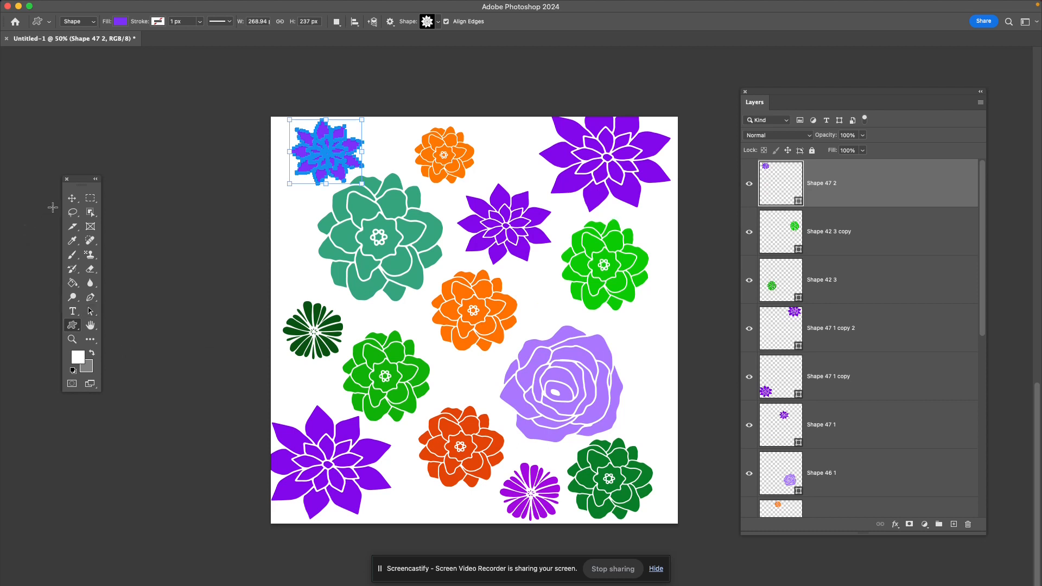
# - Move the small violet flower slightly left and down, away from the large teal flower
pyautogui.click(72, 198)
pyautogui.click(326, 159)
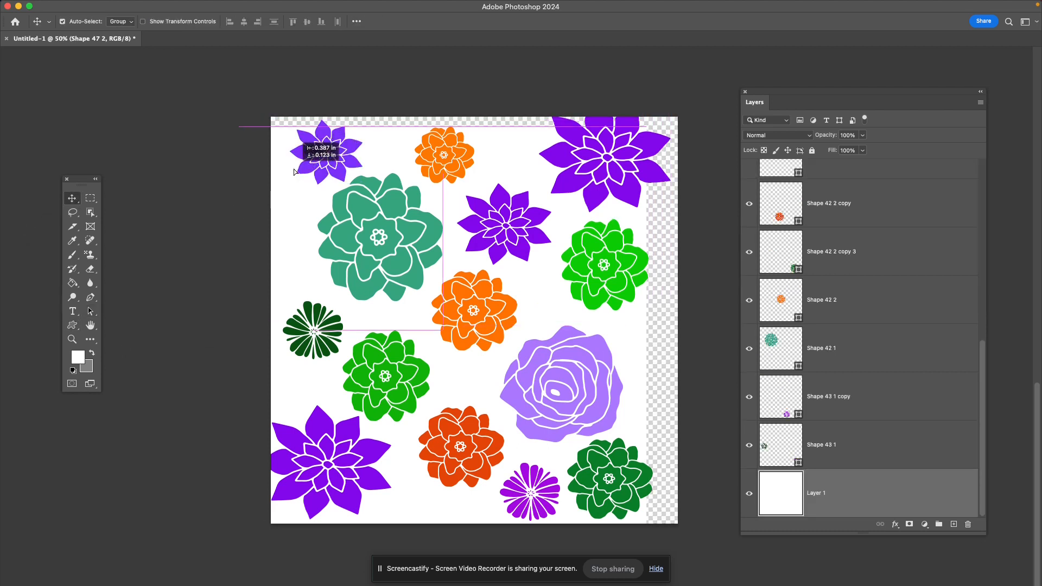
pyautogui.moveTo(314, 162); pyautogui.dragTo(296, 157)
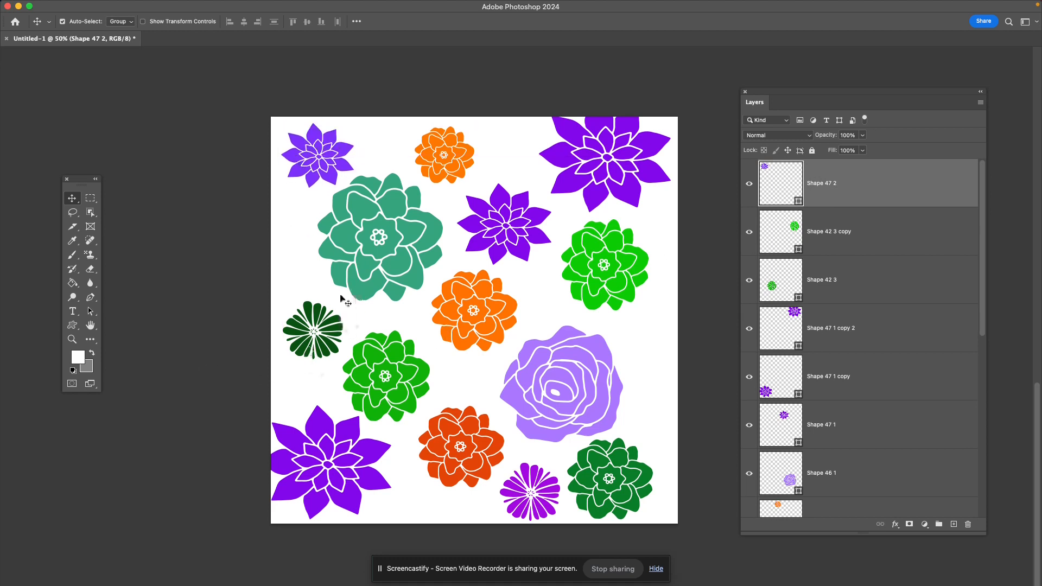
# - Review the custom shape library again and look through the upper flower layers one by one
pyautogui.press('u')
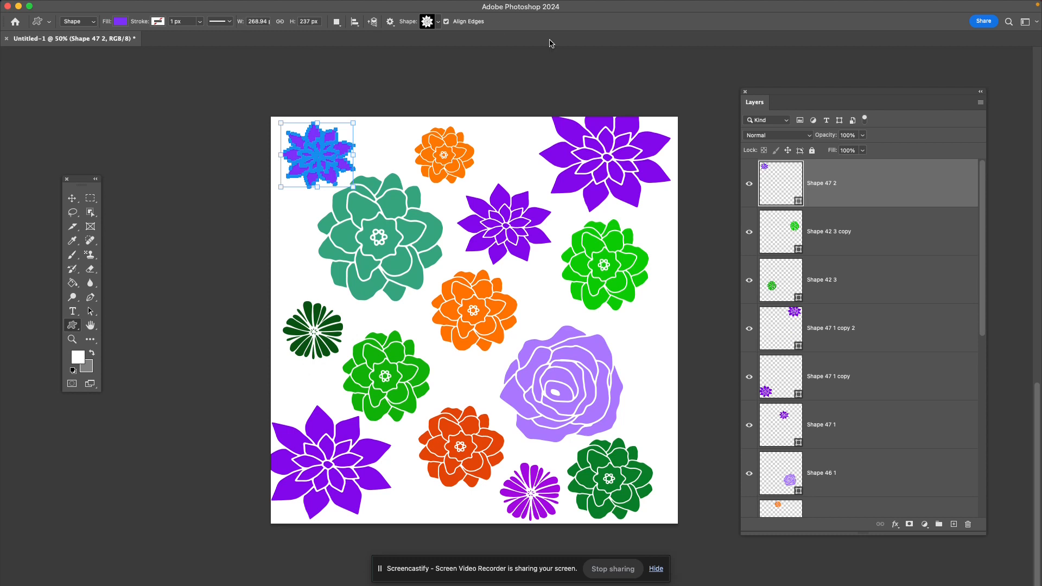
pyautogui.click(437, 22)
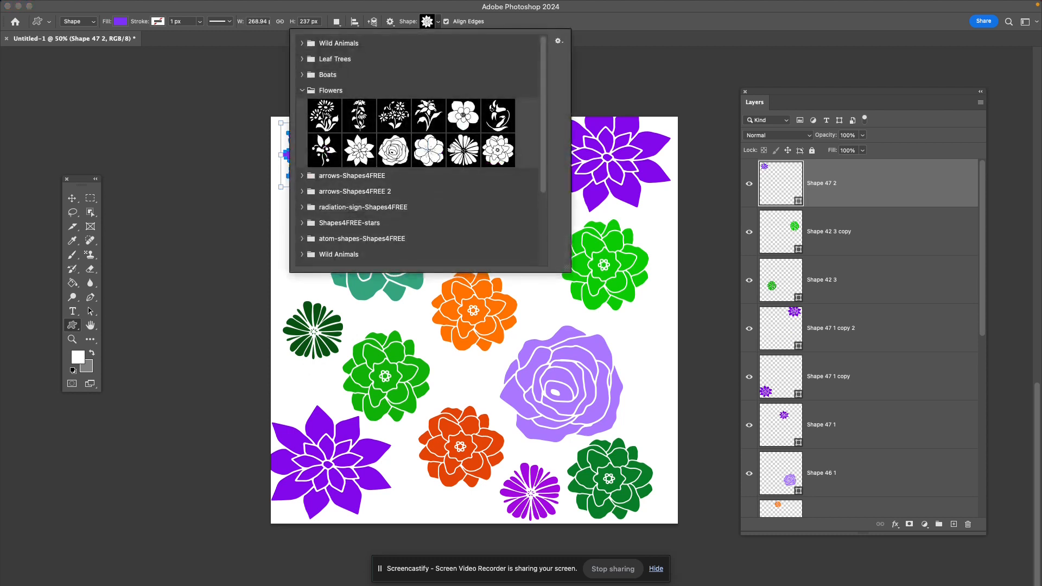
pyautogui.click(603, 20)
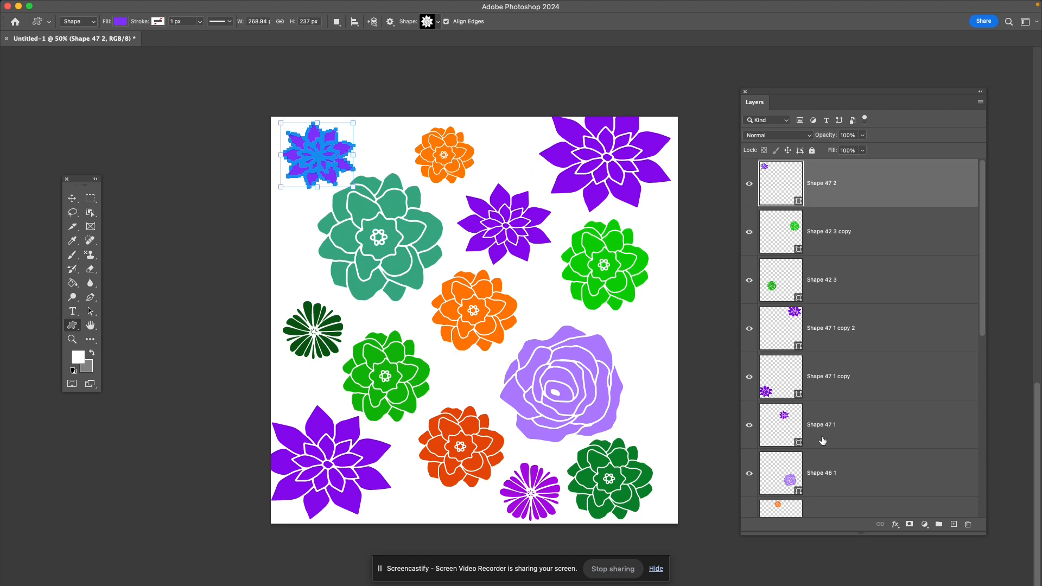
pyautogui.click(863, 375)
pyautogui.click(881, 326)
pyautogui.click(890, 280)
pyautogui.click(895, 239)
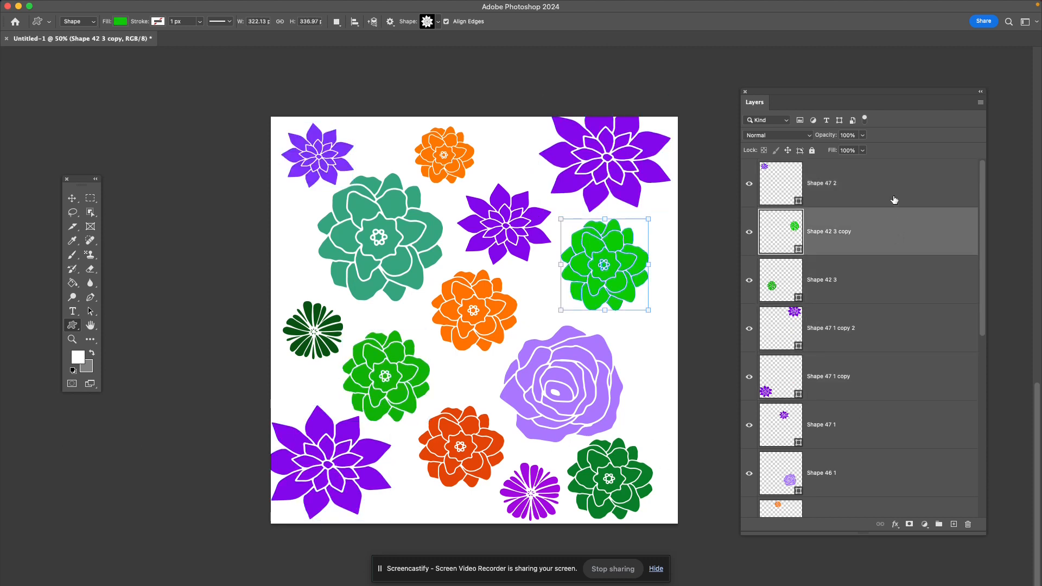
pyautogui.click(895, 202)
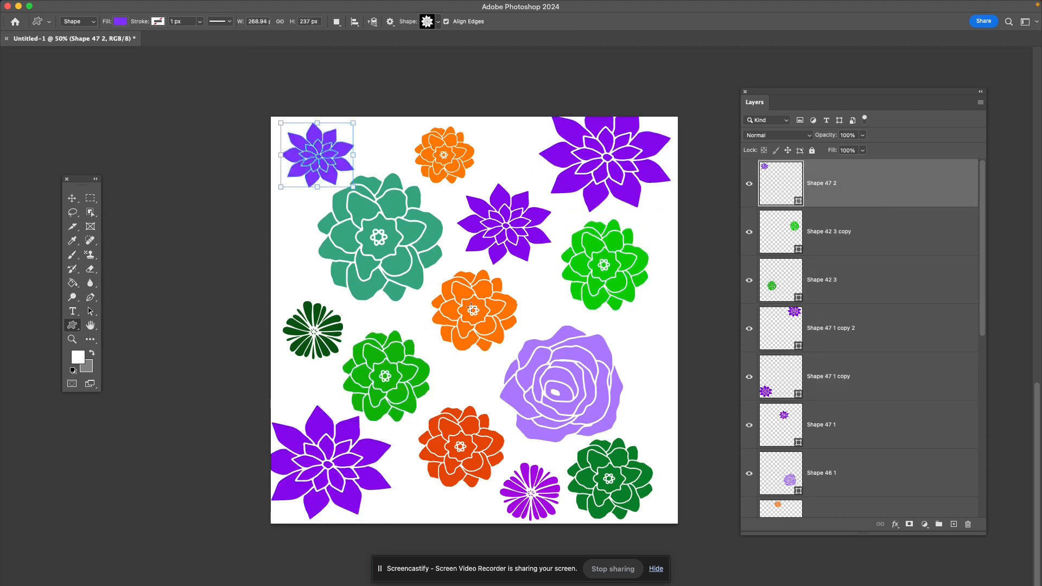
pyautogui.press('Return')
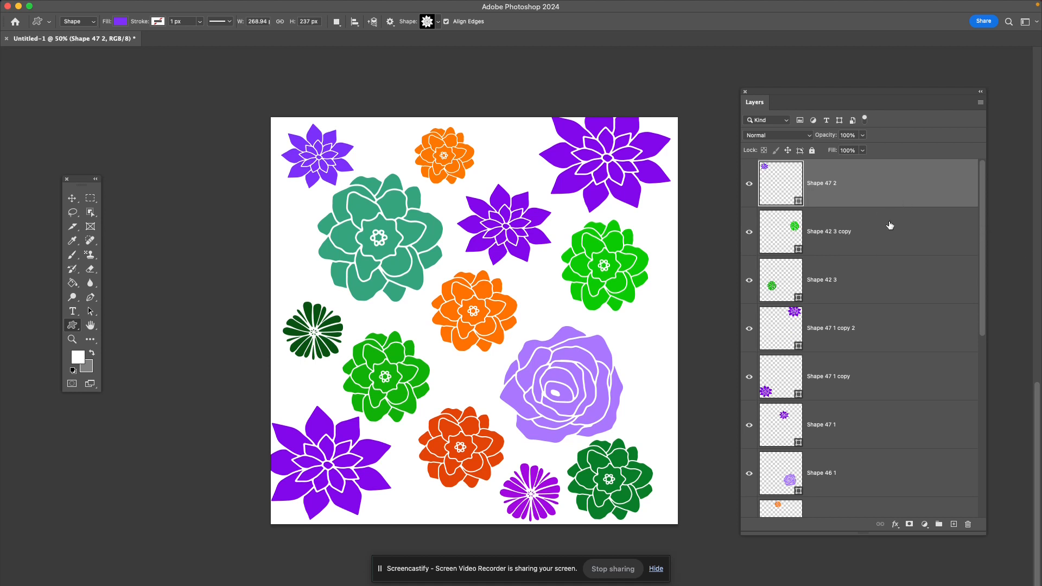
# - Rasterize all flower shape layers together, from Shape 47 2 down to Shape 43 1, excluding the white Layer 1
pyautogui.keyDown('shift'); pyautogui.click(892, 235); pyautogui.keyUp('shift')
pyautogui.keyDown('shift'); pyautogui.click(898, 290); pyautogui.keyUp('shift')
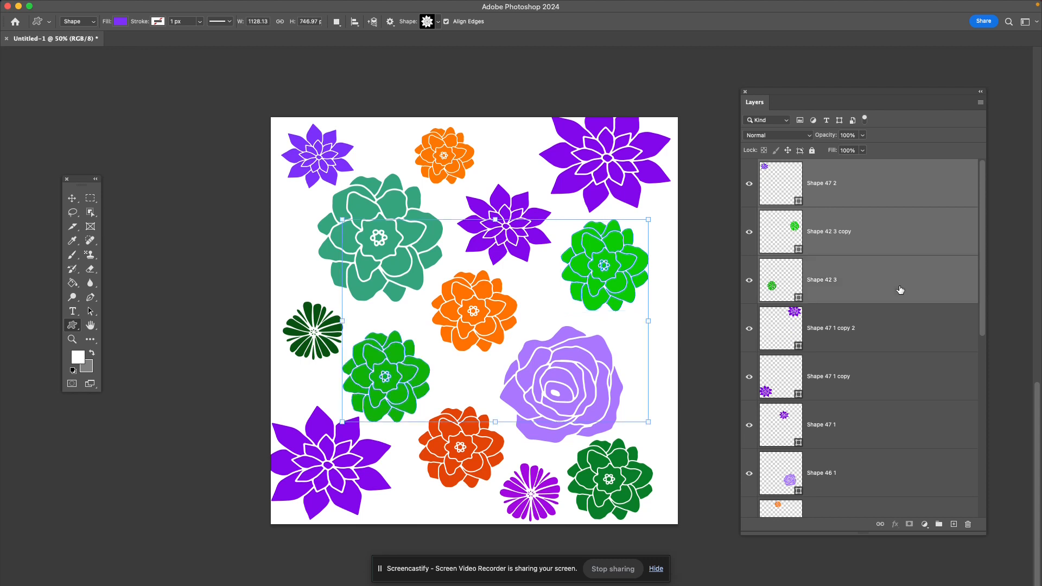
pyautogui.keyDown('shift'); pyautogui.click(907, 344); pyautogui.keyUp('shift')
pyautogui.keyDown('shift'); pyautogui.click(907, 392); pyautogui.keyUp('shift')
pyautogui.keyDown('shift'); pyautogui.click(904, 437); pyautogui.keyUp('shift')
pyautogui.keyDown('shift'); pyautogui.click(911, 466); pyautogui.keyUp('shift')
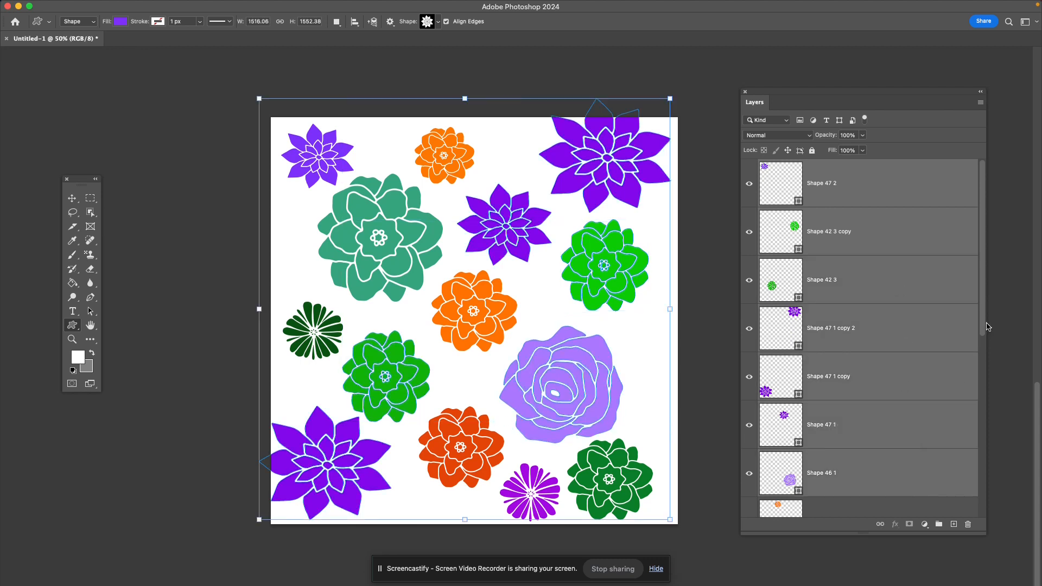
pyautogui.moveTo(983, 321); pyautogui.dragTo(984, 399)
pyautogui.keyDown('shift'); pyautogui.click(908, 381); pyautogui.keyUp('shift')
pyautogui.keyDown('shift'); pyautogui.click(908, 420); pyautogui.keyUp('shift')
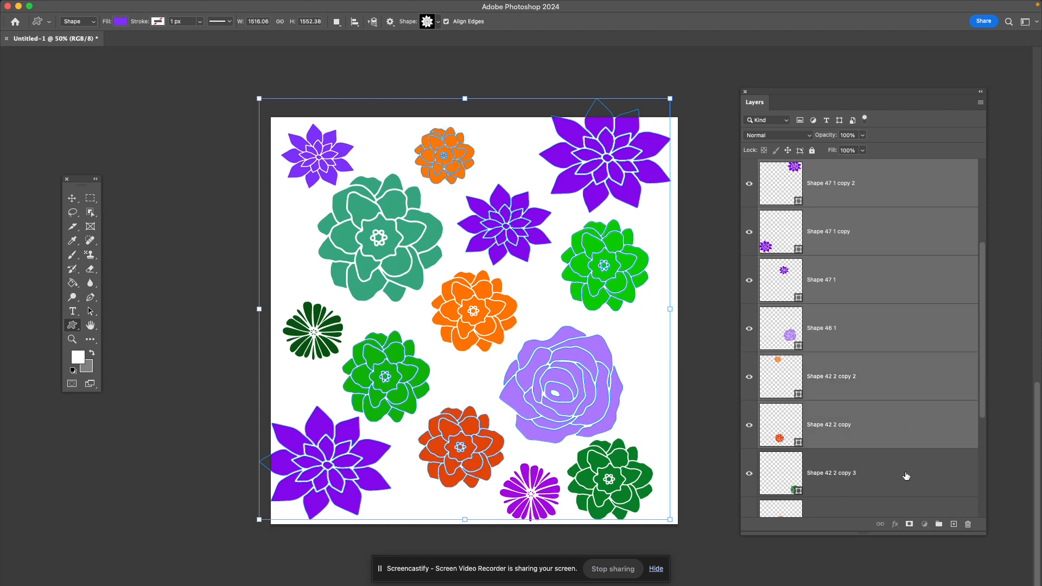
pyautogui.keyDown('shift'); pyautogui.click(908, 472); pyautogui.keyUp('shift')
pyautogui.moveTo(986, 409); pyautogui.dragTo(985, 475)
pyautogui.keyDown('shift'); pyautogui.click(867, 375); pyautogui.keyUp('shift')
pyautogui.keyDown('shift'); pyautogui.click(877, 428); pyautogui.keyUp('shift')
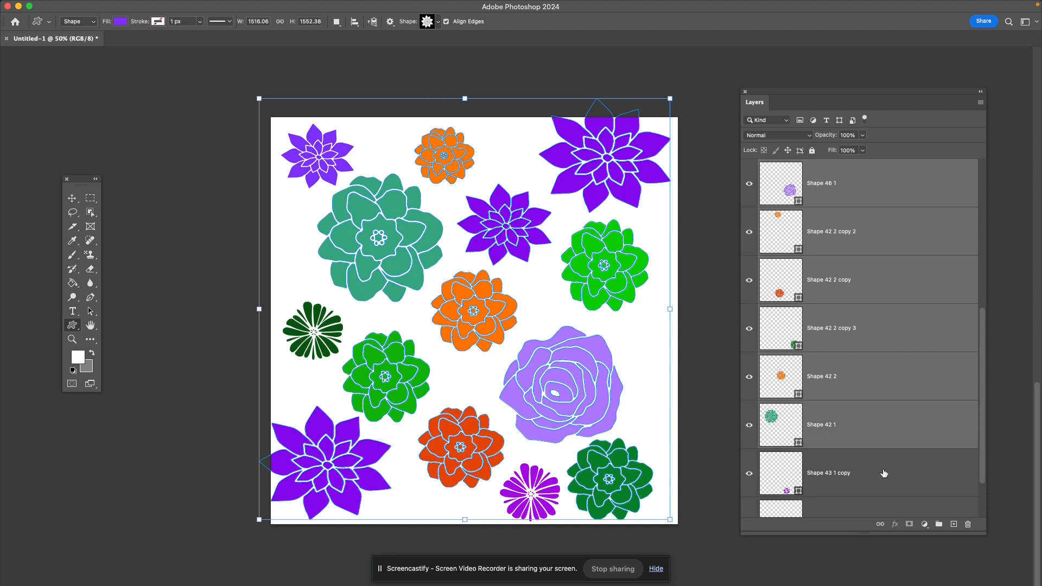
pyautogui.keyDown('shift'); pyautogui.click(884, 472); pyautogui.keyUp('shift')
pyautogui.moveTo(986, 387); pyautogui.dragTo(985, 461)
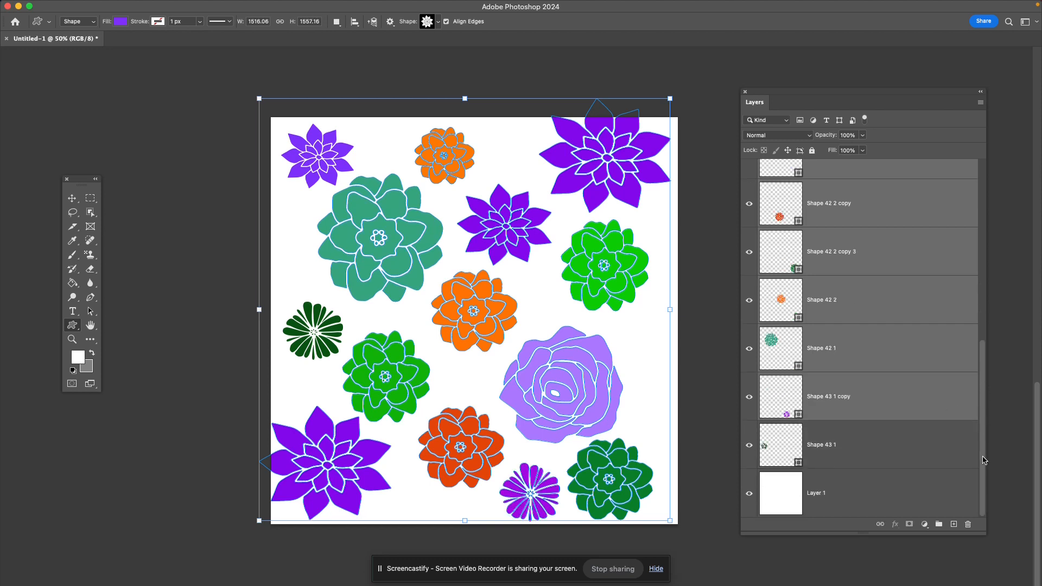
pyautogui.keyDown('shift'); pyautogui.click(934, 458); pyautogui.keyUp('shift')
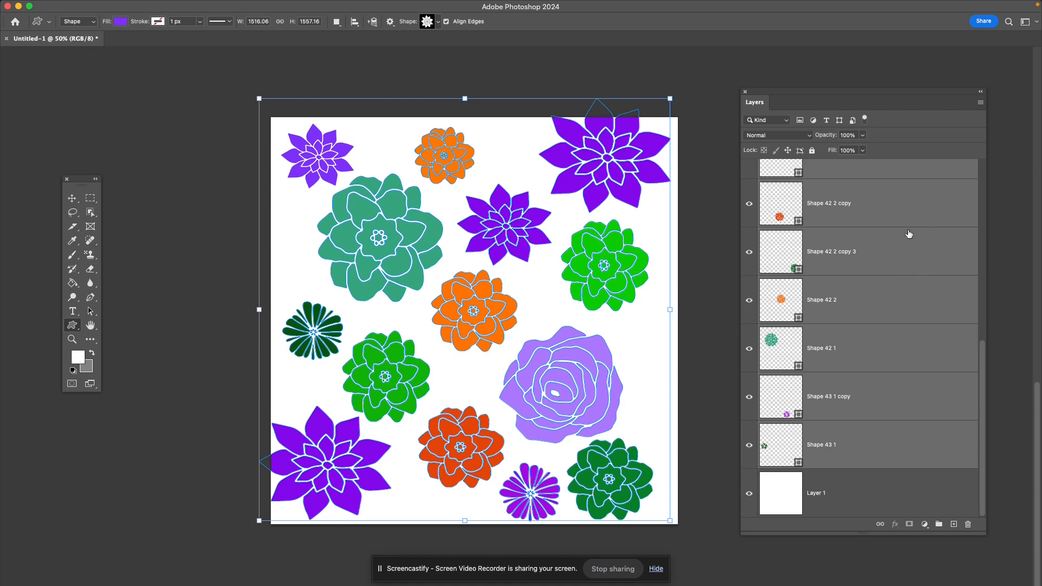
pyautogui.rightClick(921, 262)
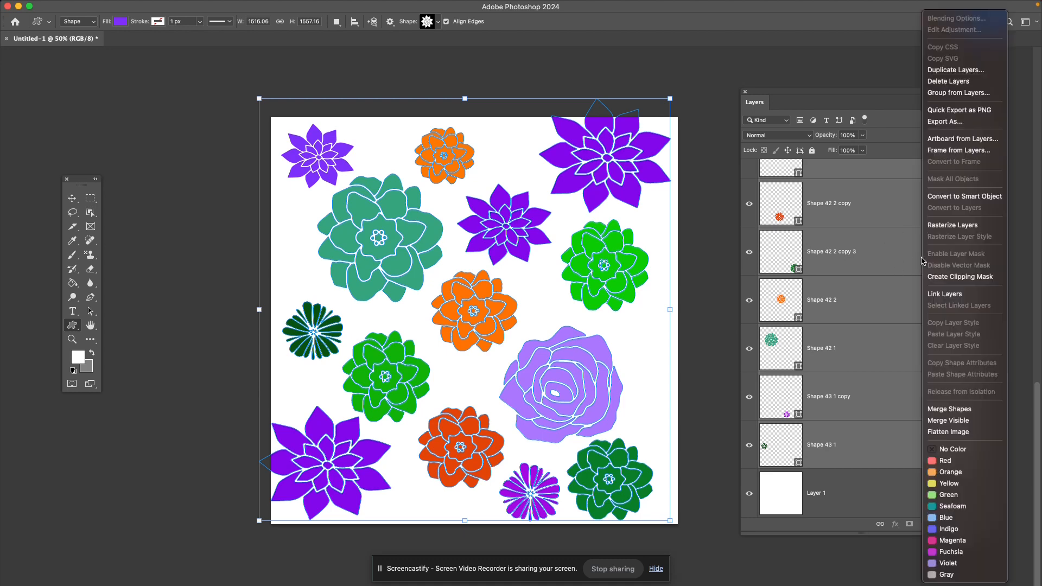
pyautogui.click(935, 230)
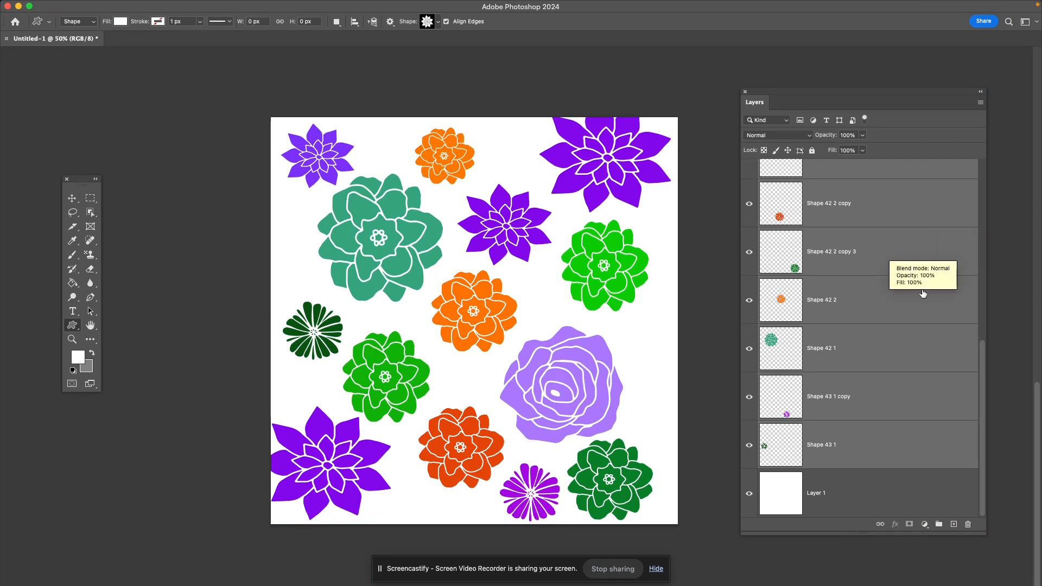
# - Merge the selected rasterized flower layers into one layer and check its content by hiding and showing it
pyautogui.scroll(5, 925, 285)
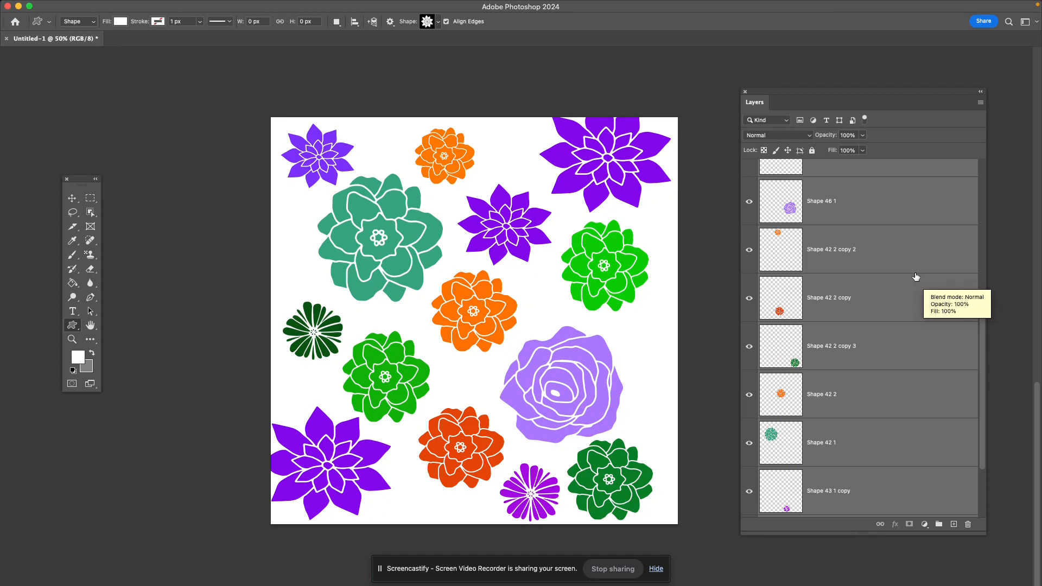
pyautogui.rightClick(894, 245)
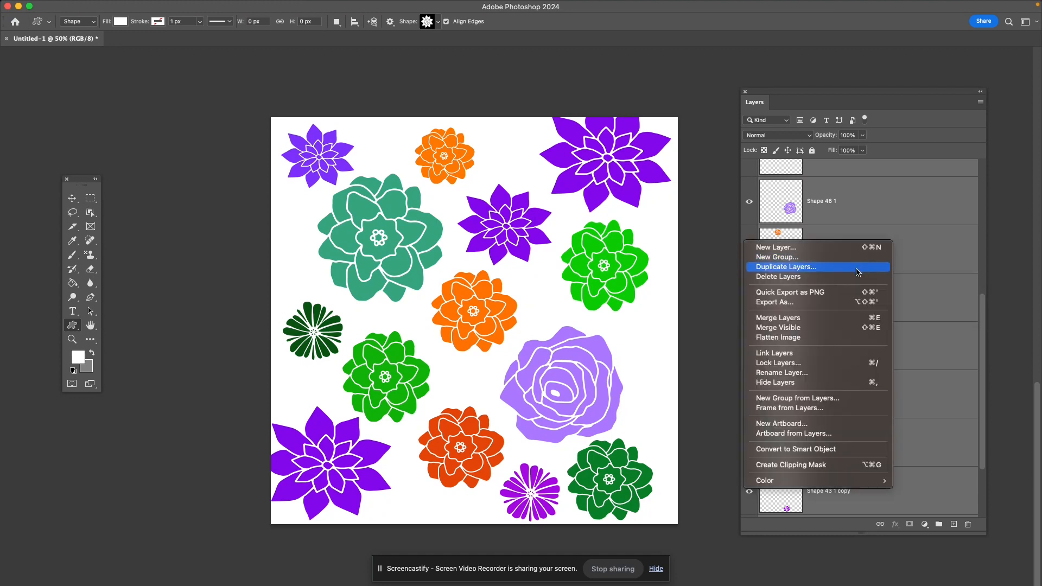
pyautogui.click(777, 318)
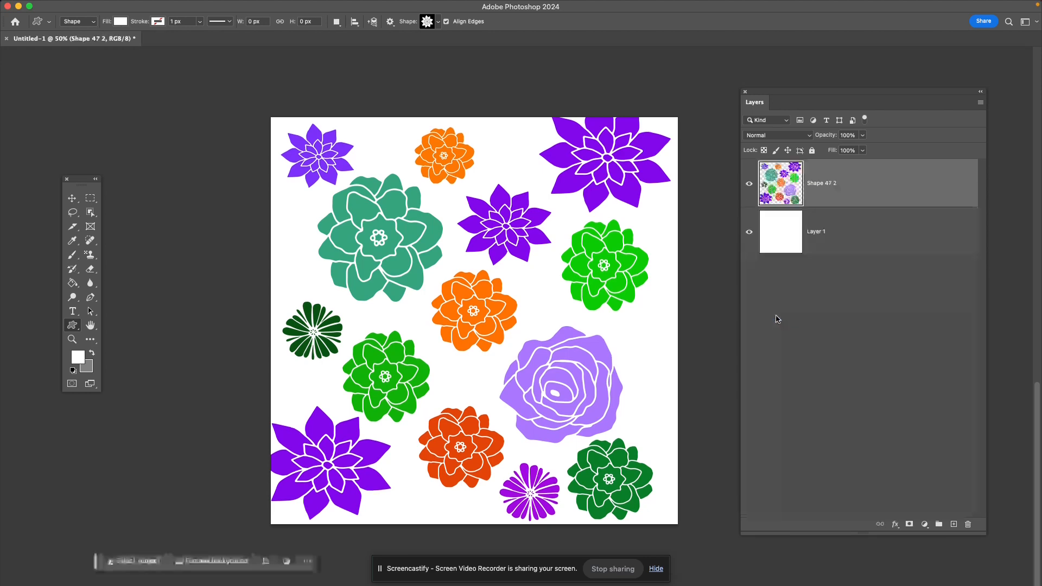
pyautogui.click(752, 186)
pyautogui.click(751, 185)
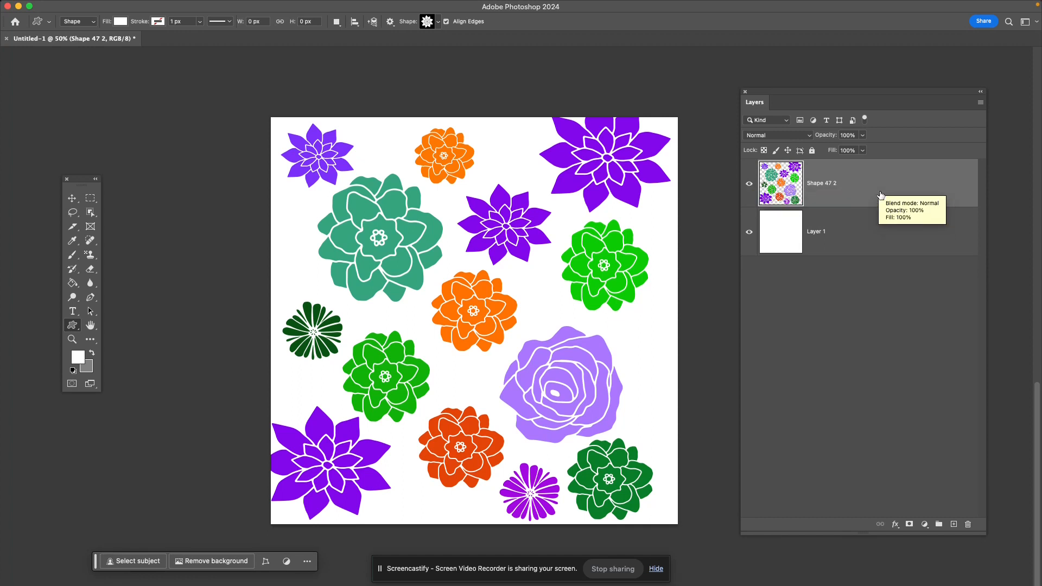
# - Set up the Offset filter on the merged flower layer with 1277 pixels right and 372 pixels down
pyautogui.moveTo(155, 4)
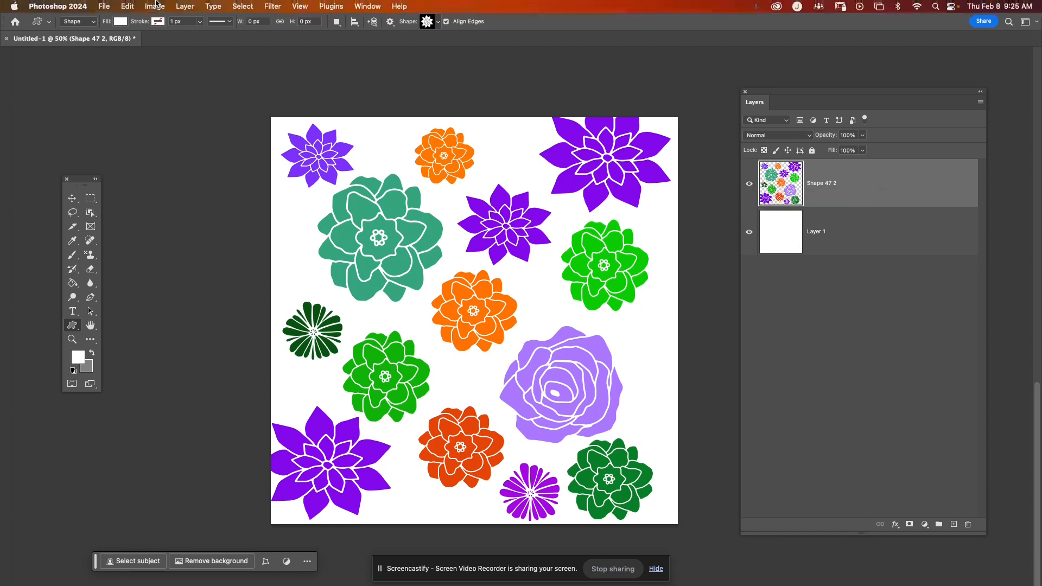
pyautogui.click(272, 6)
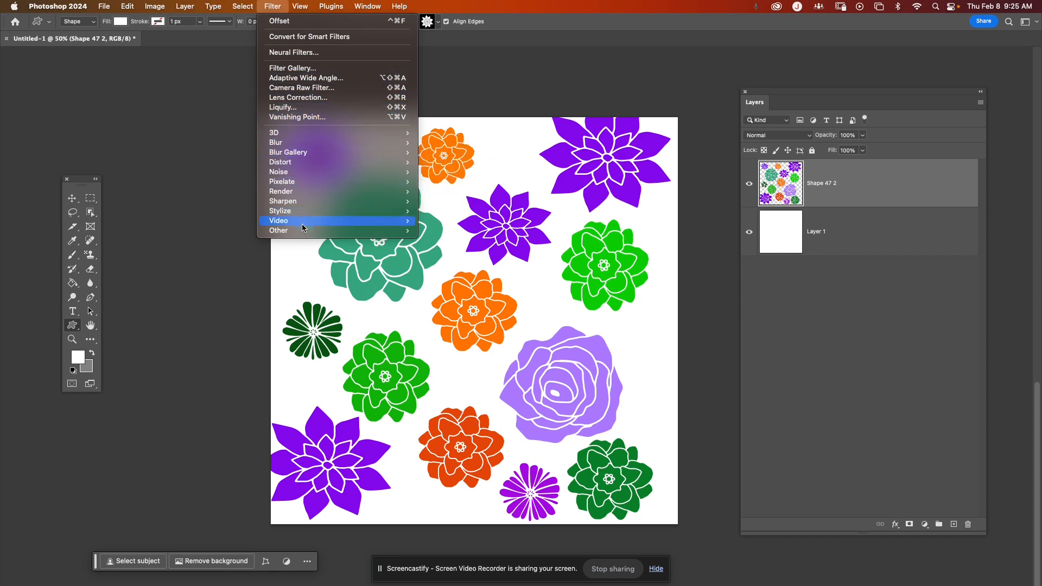
pyautogui.moveTo(326, 232)
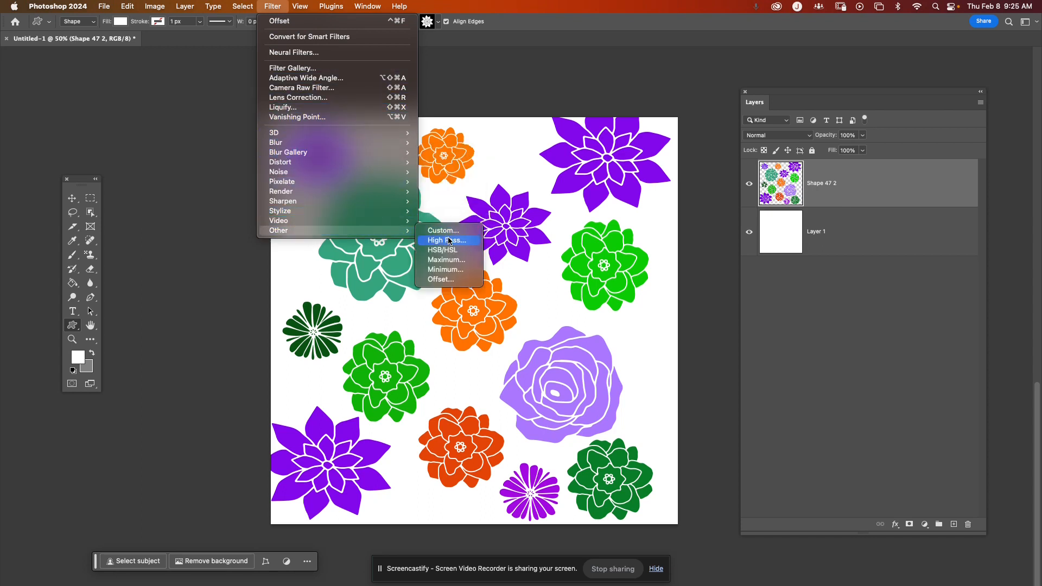
pyautogui.click(451, 279)
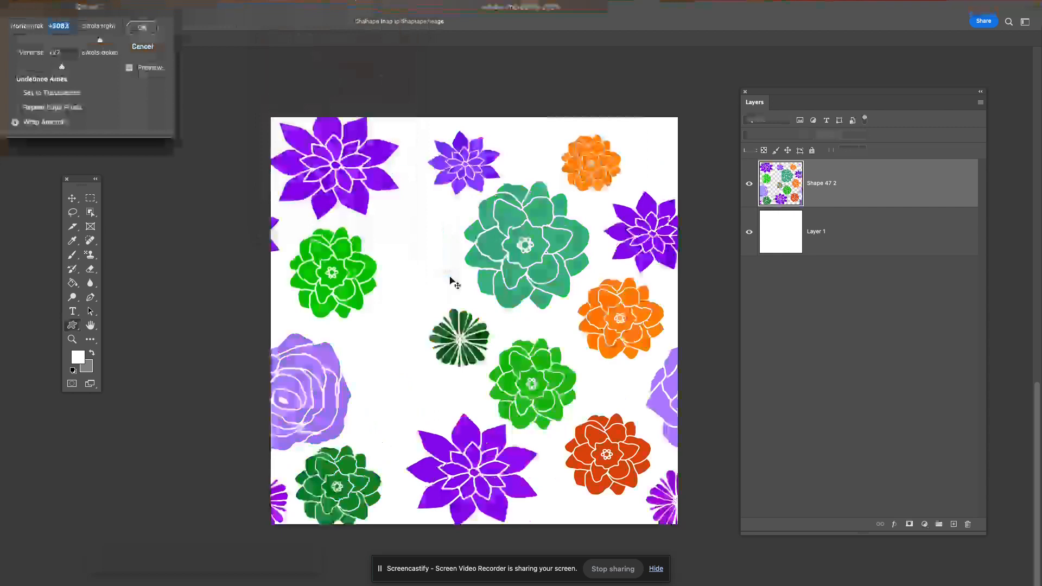
pyautogui.moveTo(136, 11); pyautogui.dragTo(222, 77)
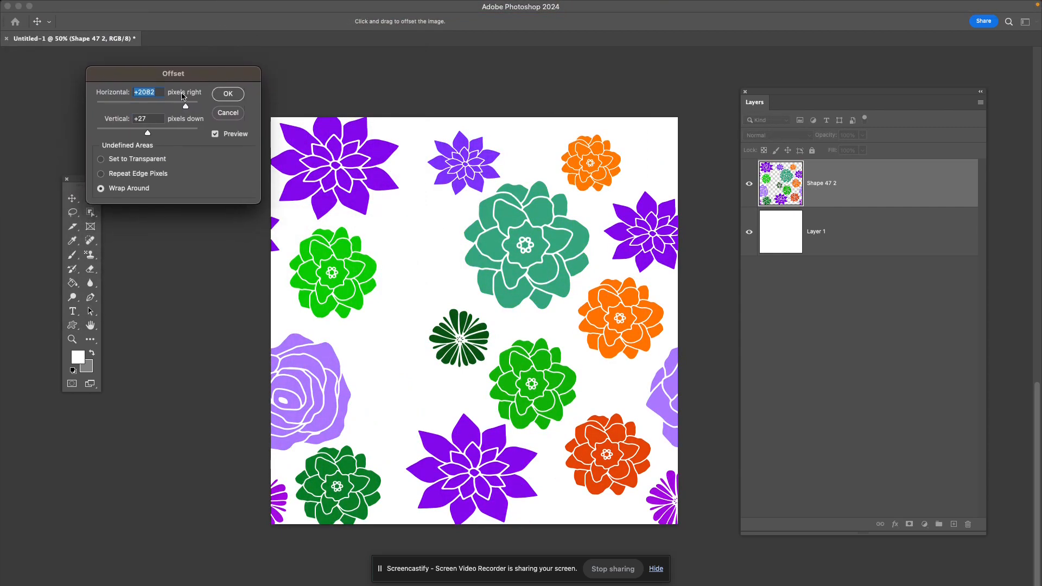
pyautogui.moveTo(185, 106); pyautogui.dragTo(155, 137)
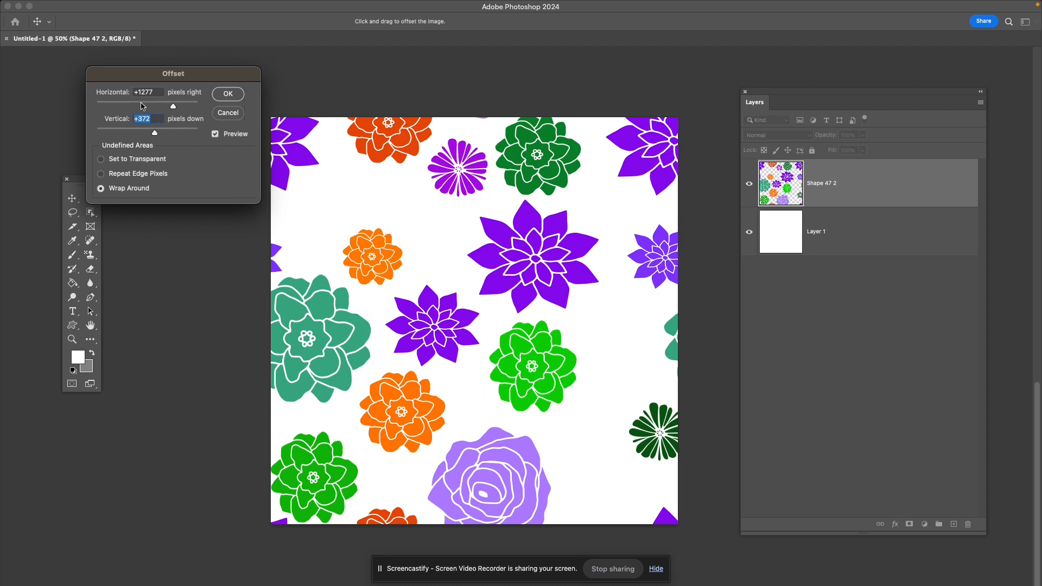
# - Compare the offset with its preview off and on, then apply it with undefined areas set to Wrap Around
pyautogui.moveTo(194, 76); pyautogui.dragTo(219, 51)
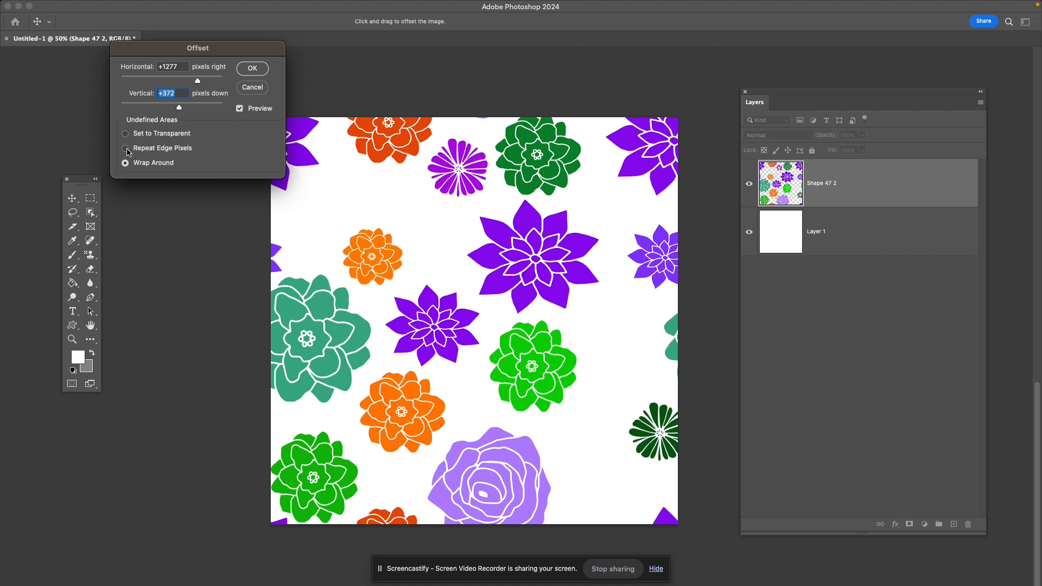
pyautogui.click(125, 149)
pyautogui.click(240, 109)
pyautogui.click(240, 109)
pyautogui.click(240, 109)
pyautogui.click(240, 109)
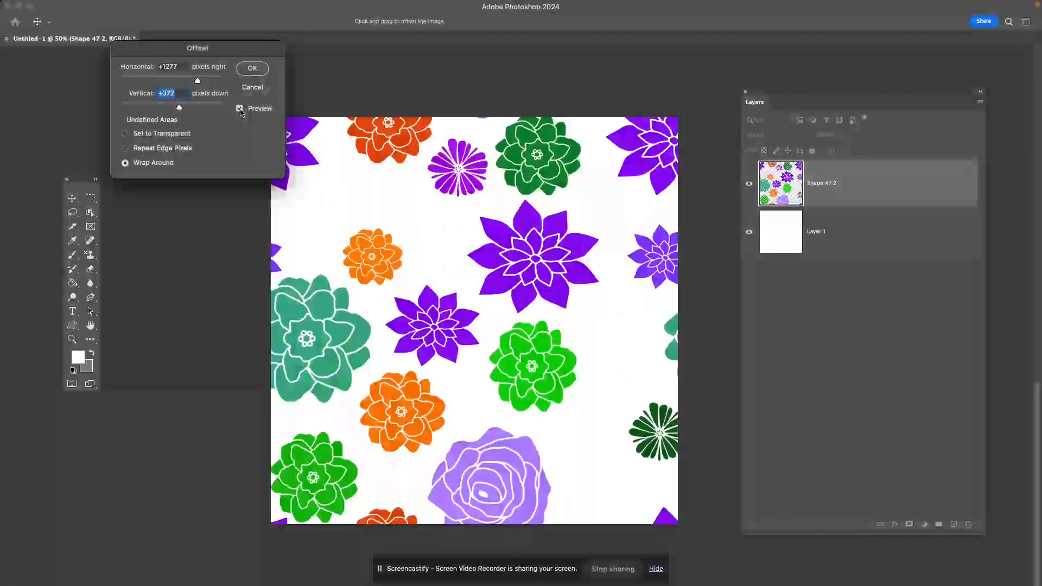
pyautogui.click(259, 70)
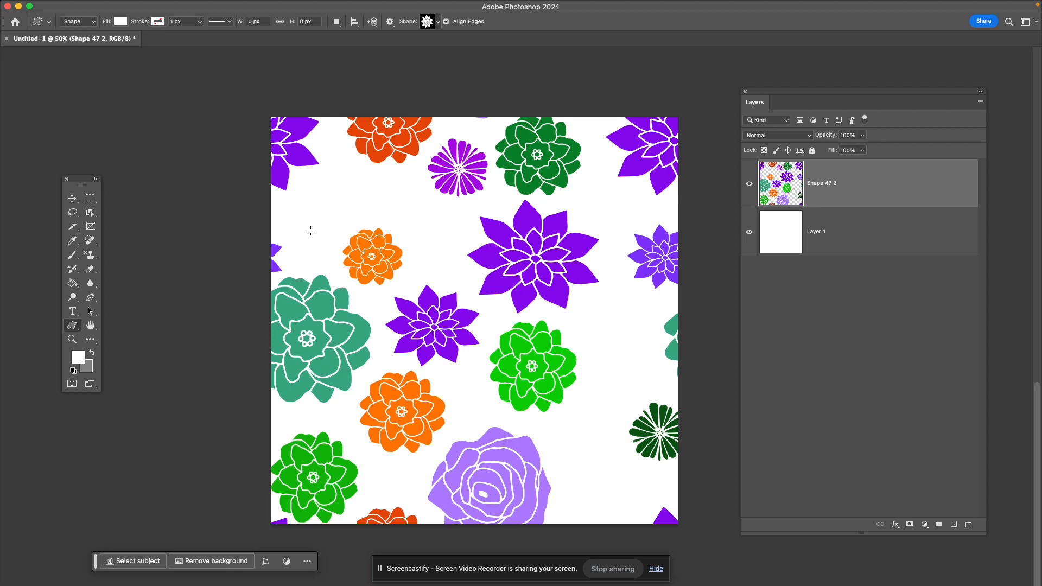
# - Draw a small pointed-petal flower about 211 × 201 px above the small orange flower and fill it with green 0cac2e
pyautogui.moveTo(313, 228); pyautogui.dragTo(368, 165)
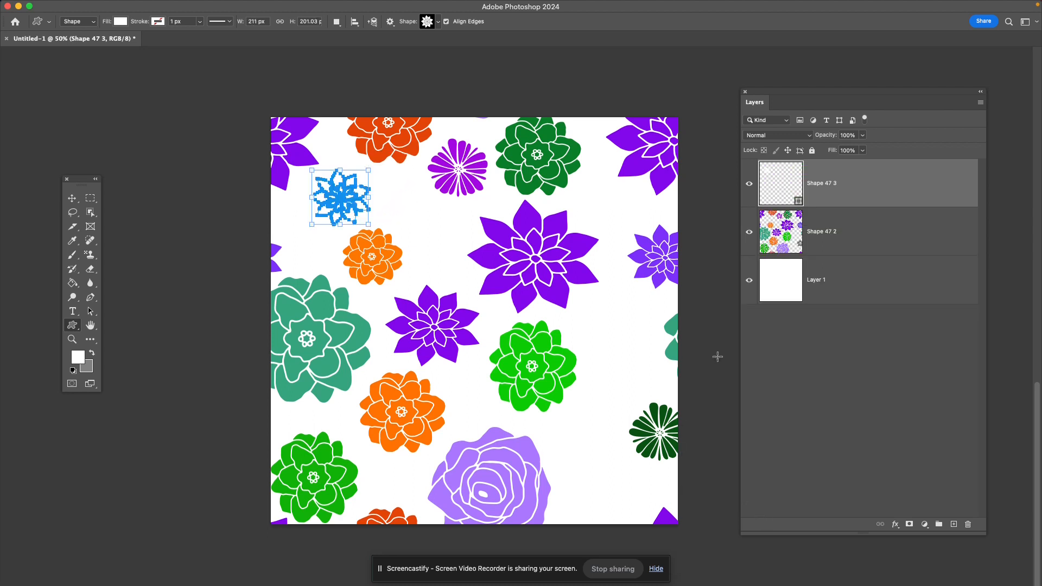
pyautogui.doubleClick(788, 186)
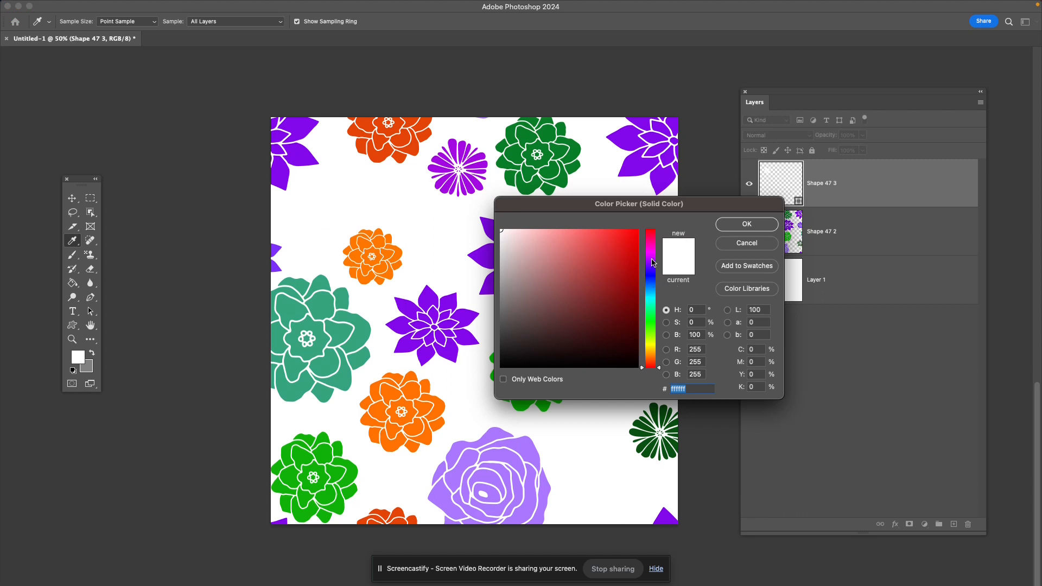
pyautogui.click(652, 309)
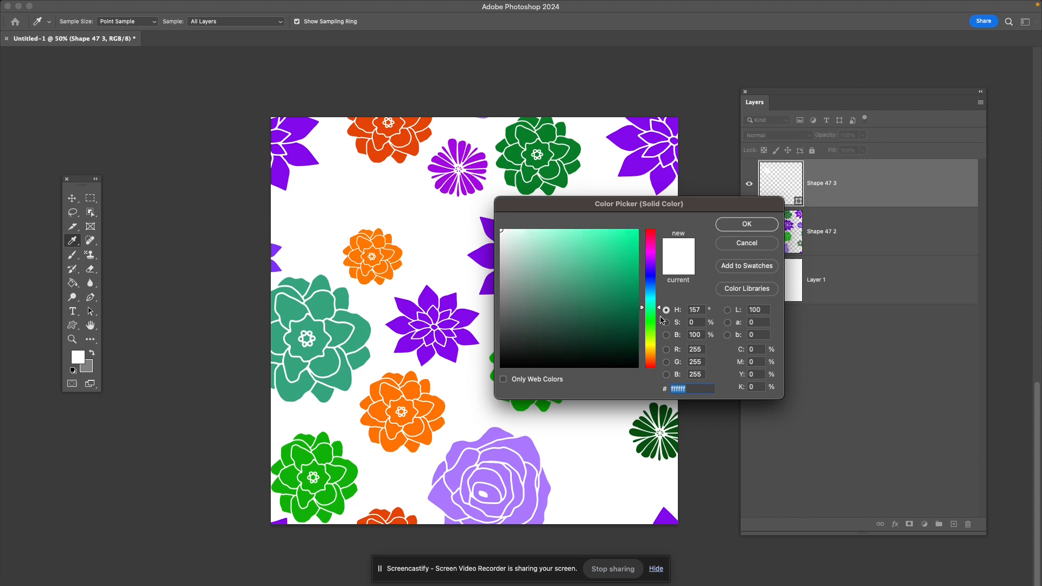
pyautogui.moveTo(651, 307); pyautogui.dragTo(651, 316)
pyautogui.click(629, 274)
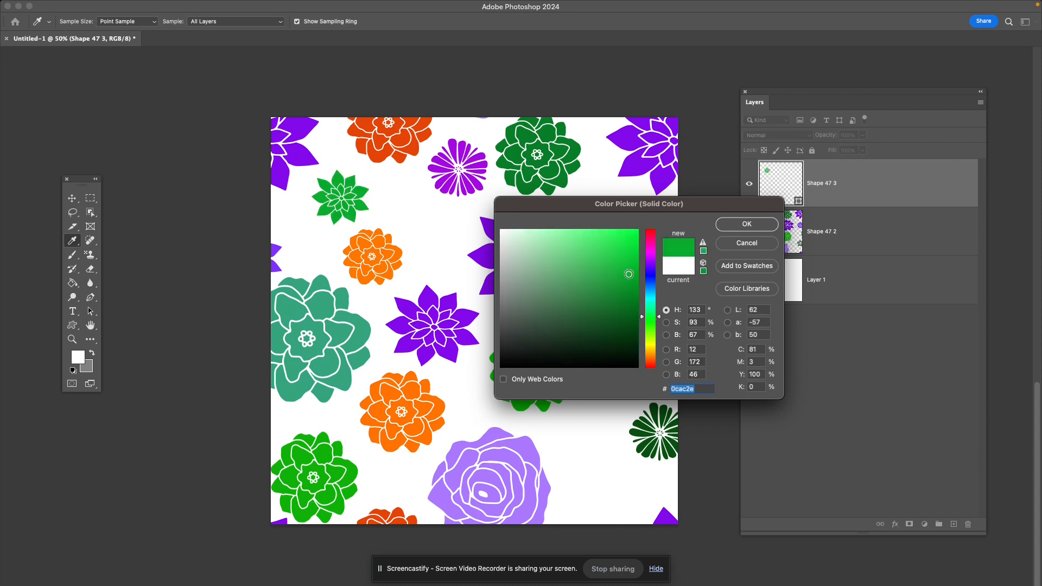
pyautogui.click(747, 224)
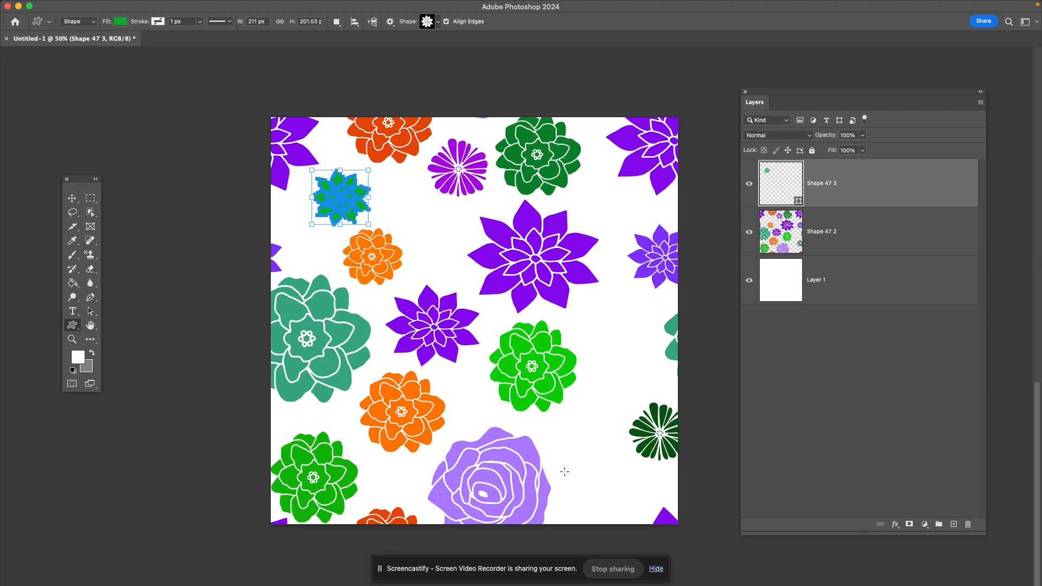
# - Add another pointed-petal flower beside the dark green flower, fill it with orange fe600a and enlarge it to about 244 × 244 px
pyautogui.moveTo(565, 475); pyautogui.dragTo(618, 424)
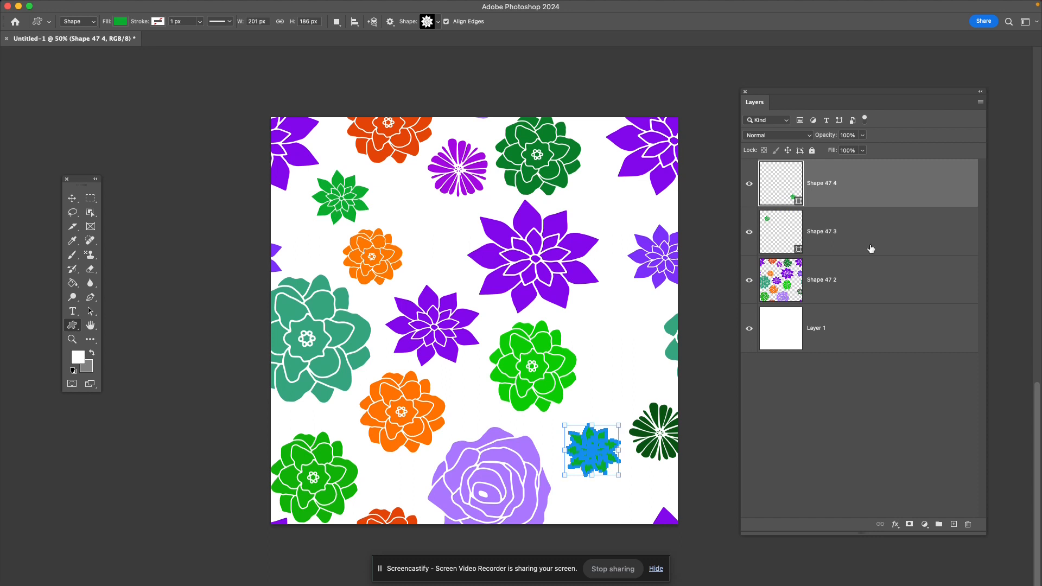
pyautogui.doubleClick(784, 196)
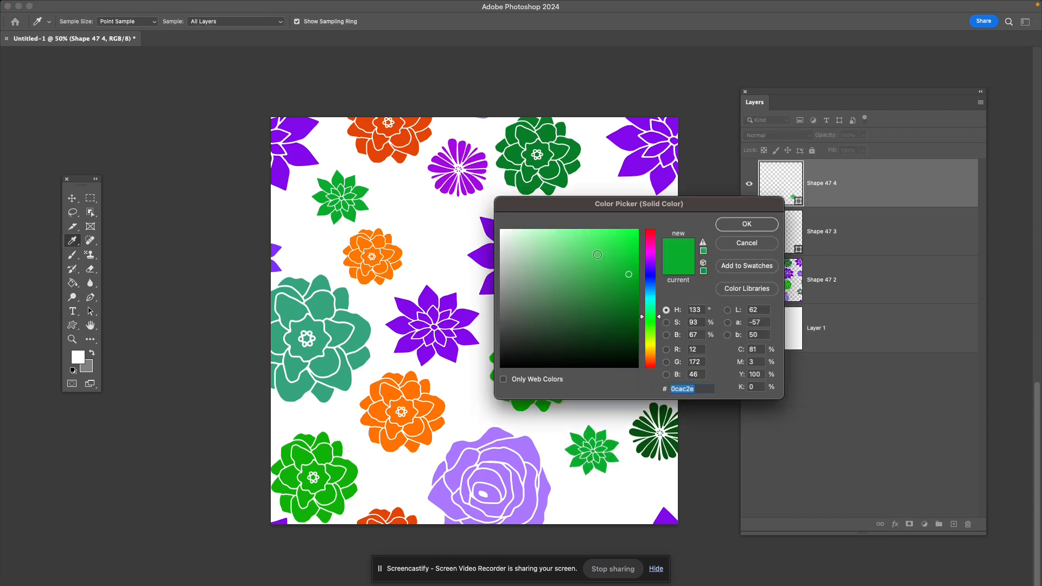
pyautogui.click(654, 263)
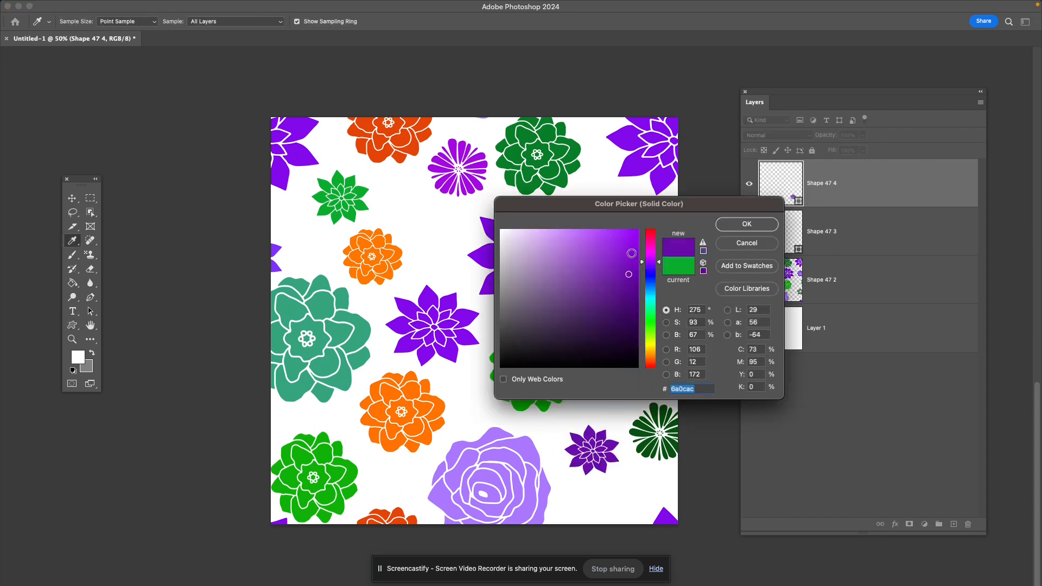
pyautogui.click(653, 367)
pyautogui.click(633, 230)
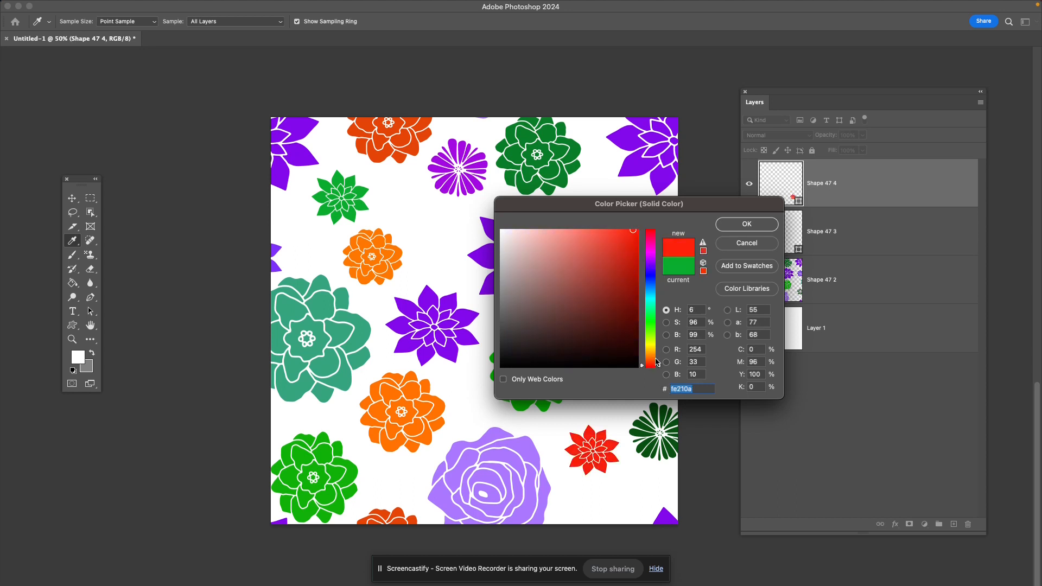
pyautogui.click(652, 359)
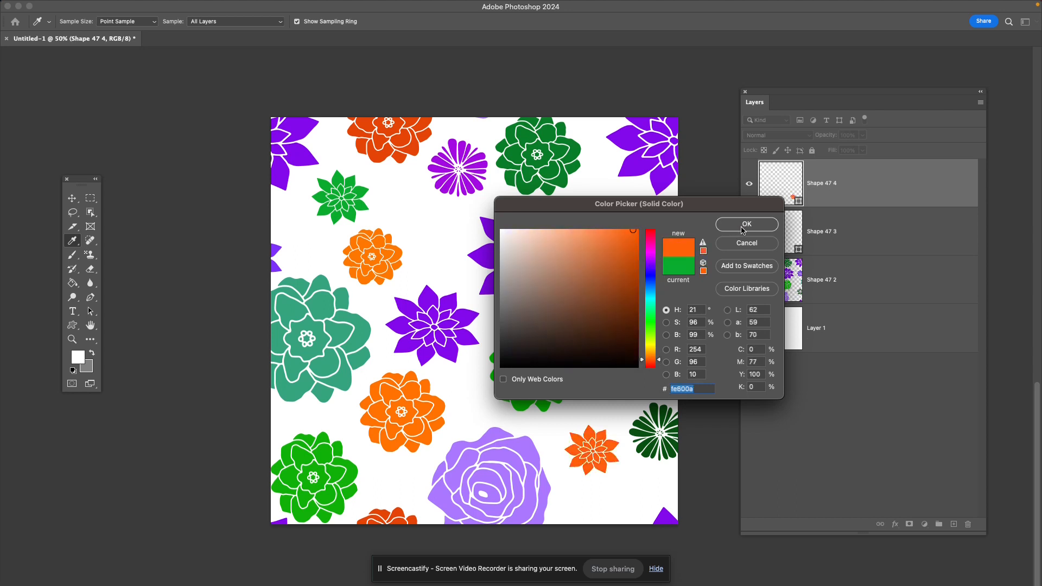
pyautogui.click(744, 224)
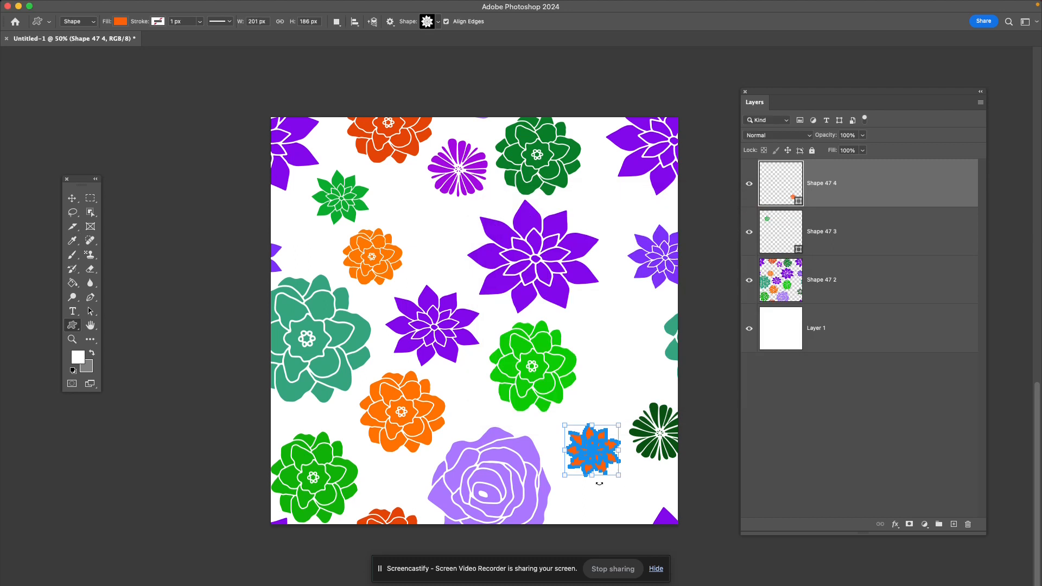
pyautogui.moveTo(618, 476)
pyautogui.mouseDown()
pyautogui.moveTo(630, 491)
pyautogui.moveTo(607, 467)
pyautogui.mouseUp()
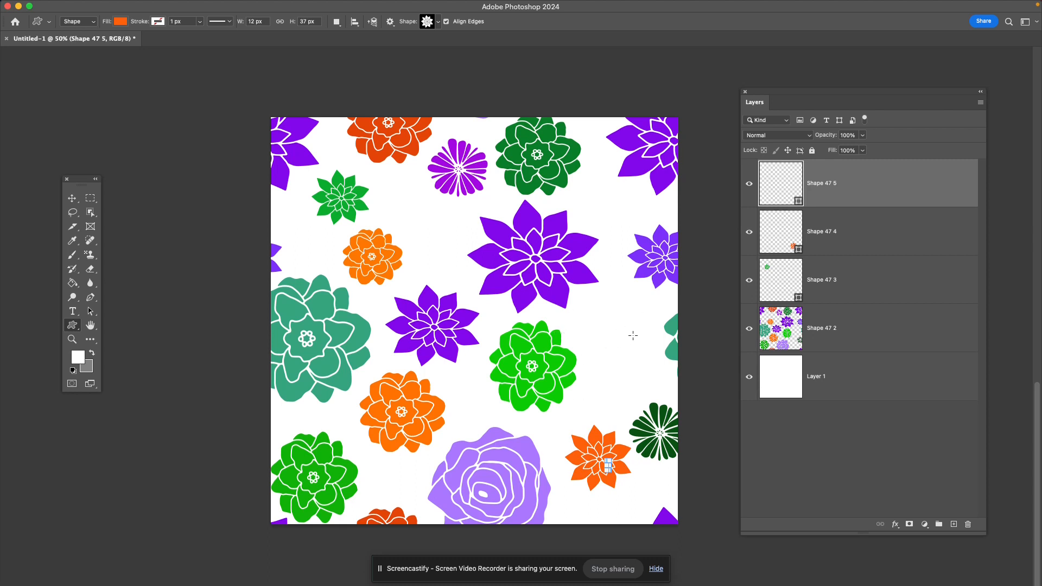
# - Draw the five-petal rounded flower shape, about 245 × 227 px, above the new orange flower and fill it with green 22b904
pyautogui.click(437, 27)
pyautogui.click(460, 116)
pyautogui.click(460, 116)
pyautogui.moveTo(590, 365); pyautogui.dragTo(657, 304)
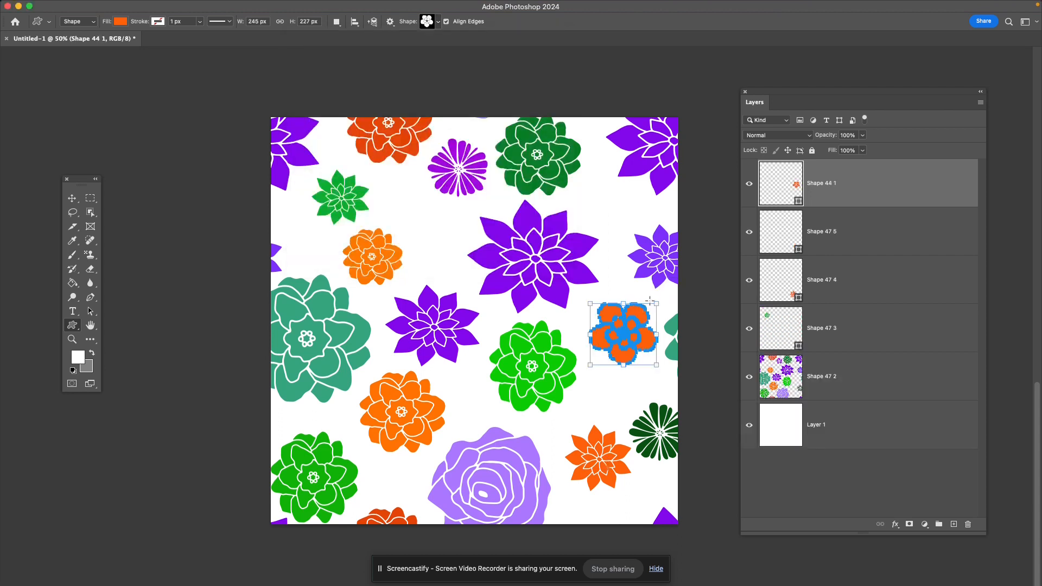
pyautogui.doubleClick(784, 179)
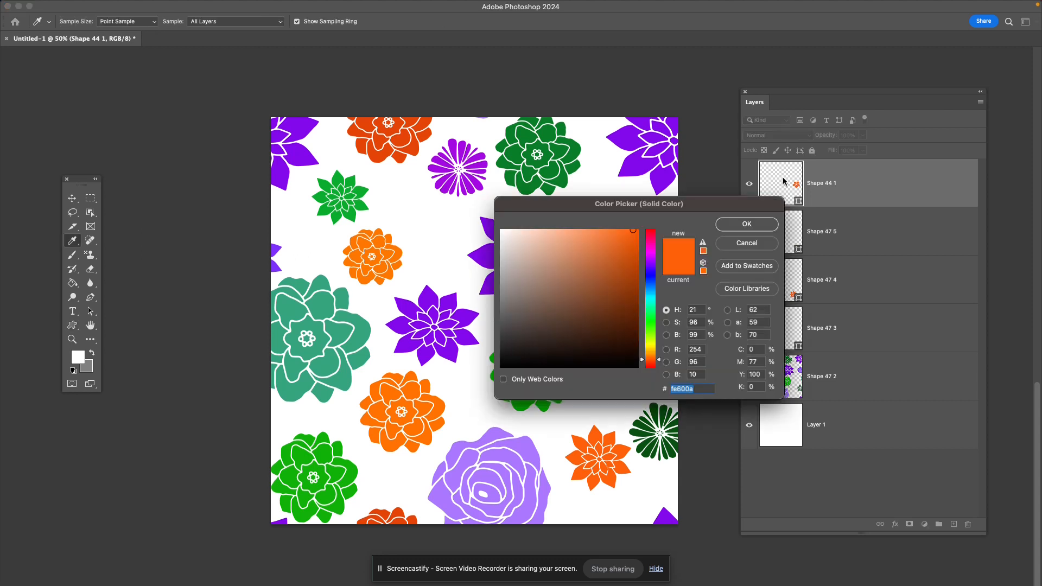
pyautogui.click(651, 325)
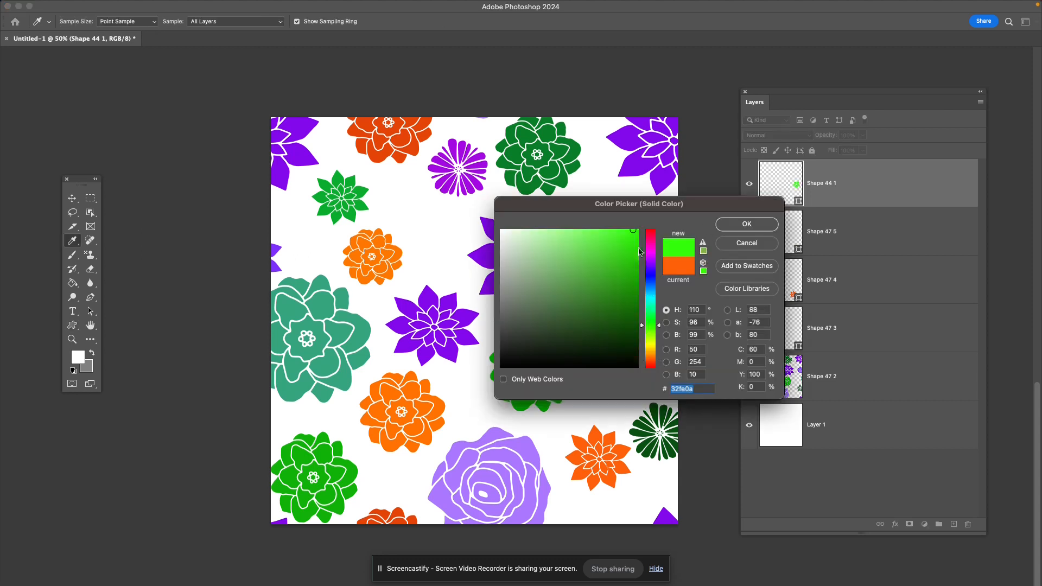
pyautogui.click(636, 267)
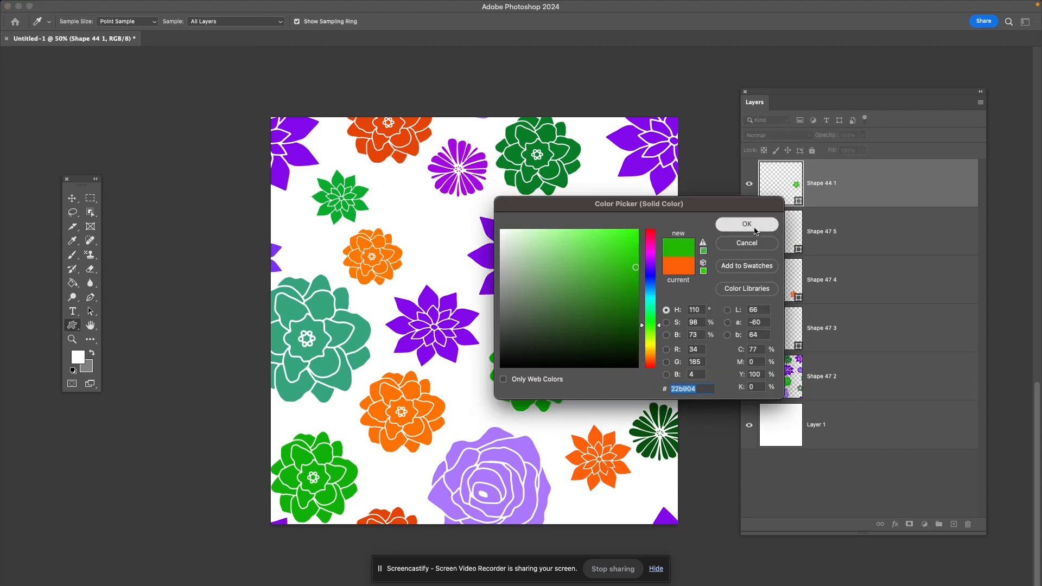
pyautogui.click(755, 227)
# - Rasterize the four new shape layers together, from Shape 44 1 down to Shape 47 3
pyautogui.click(854, 287)
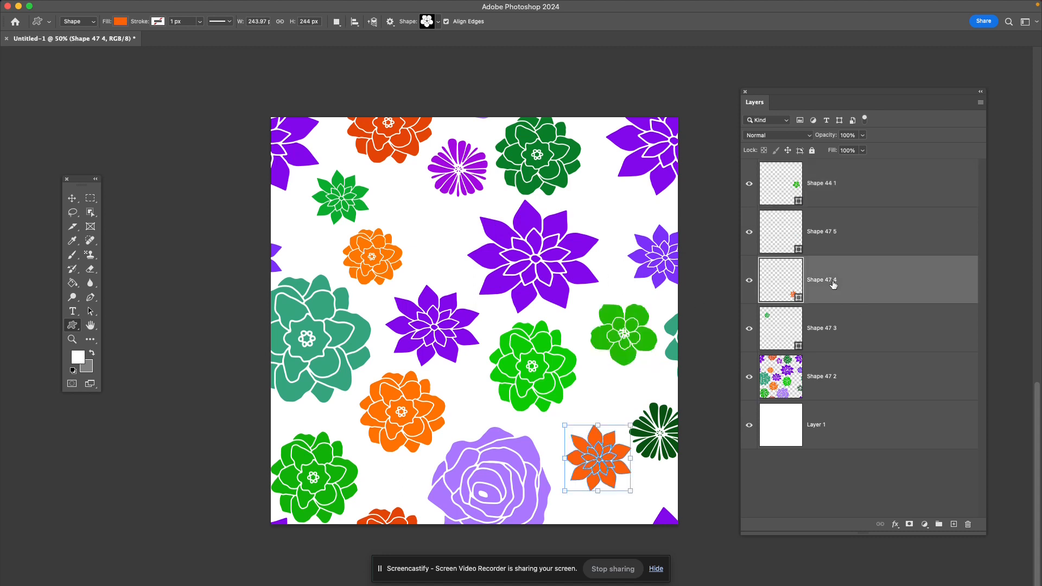
pyautogui.click(845, 194)
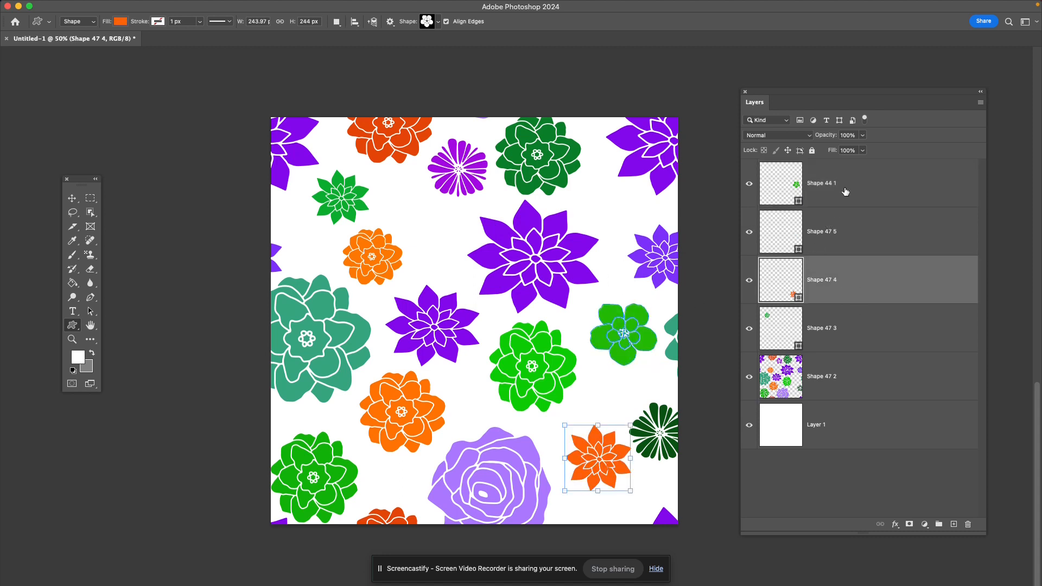
pyautogui.keyDown('shift'); pyautogui.click(891, 235); pyautogui.keyUp('shift')
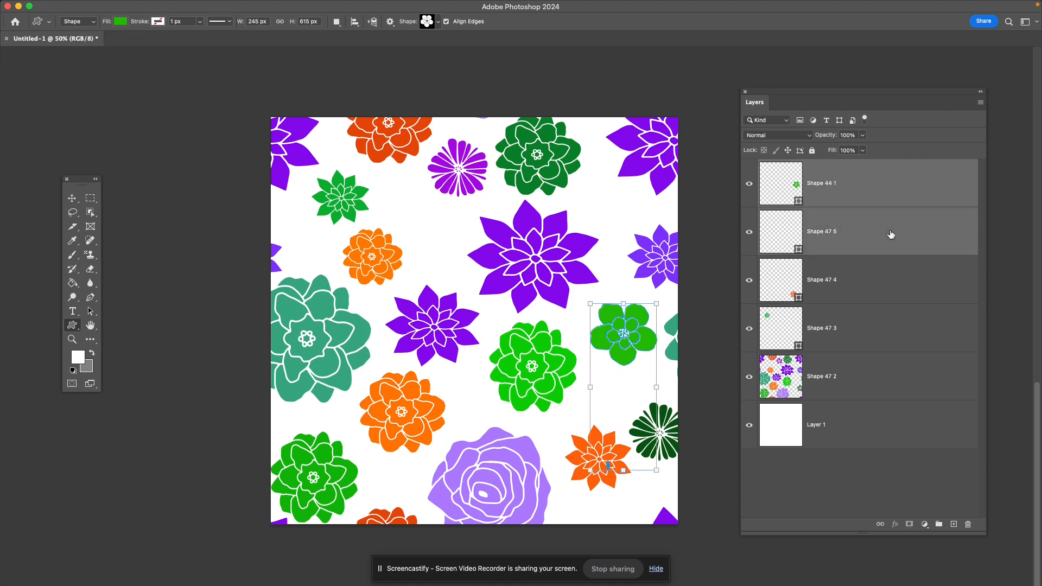
pyautogui.keyDown('shift'); pyautogui.click(901, 286); pyautogui.keyUp('shift')
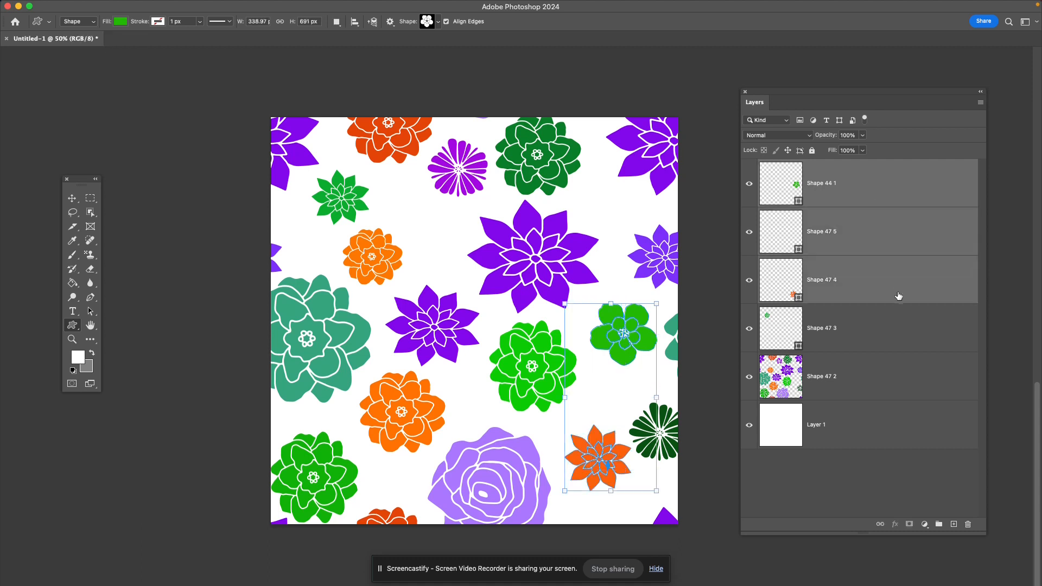
pyautogui.keyDown('shift'); pyautogui.click(902, 335); pyautogui.keyUp('shift')
pyautogui.rightClick(901, 203)
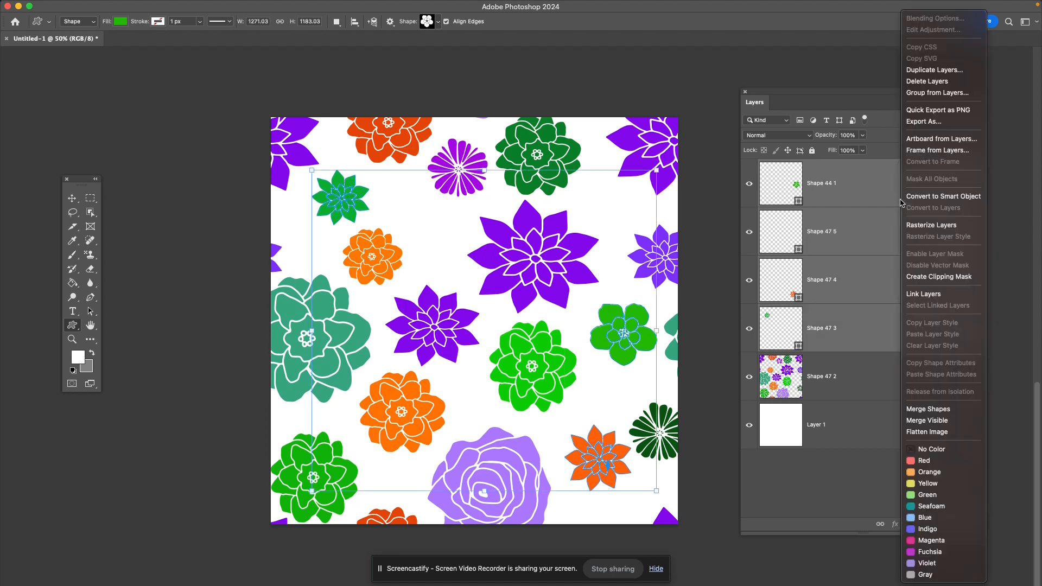
pyautogui.click(926, 225)
pyautogui.rightClick(896, 197)
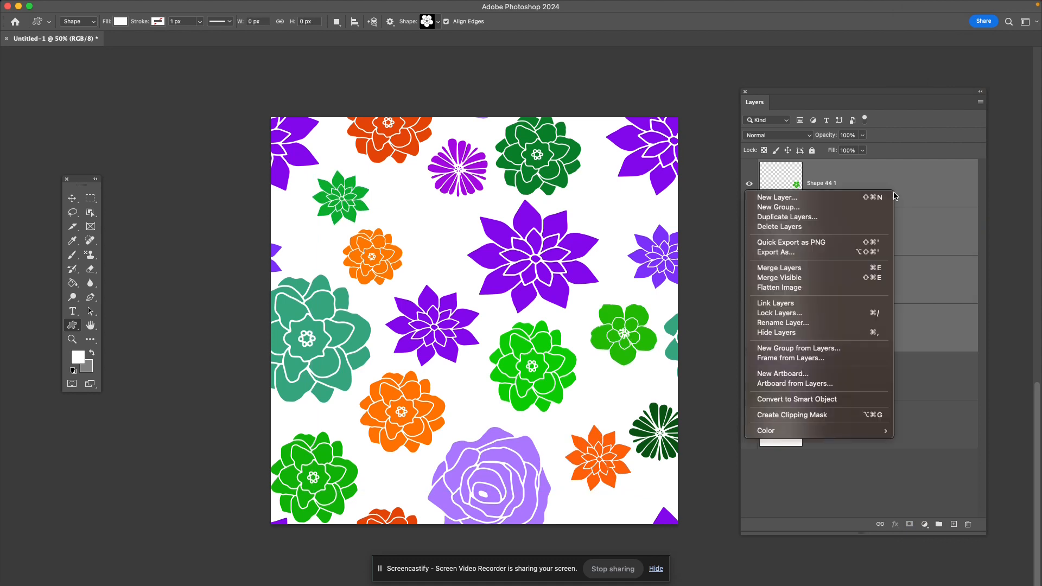
pyautogui.click(818, 278)
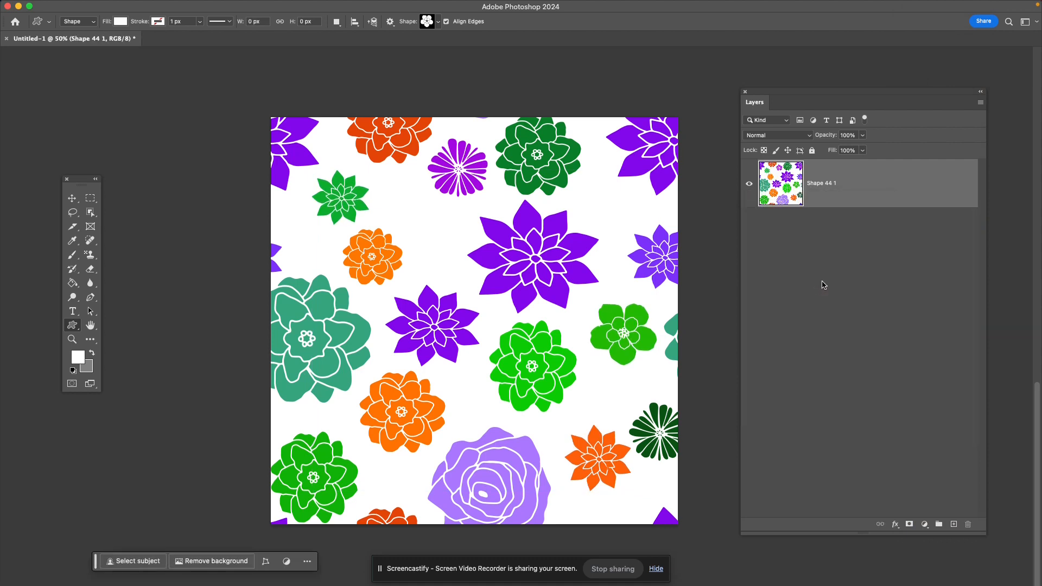
pyautogui.press('super+z')
# - Merge the four selected flower layers into one layer and check both flower layers by toggling their visibility
pyautogui.rightClick(886, 195)
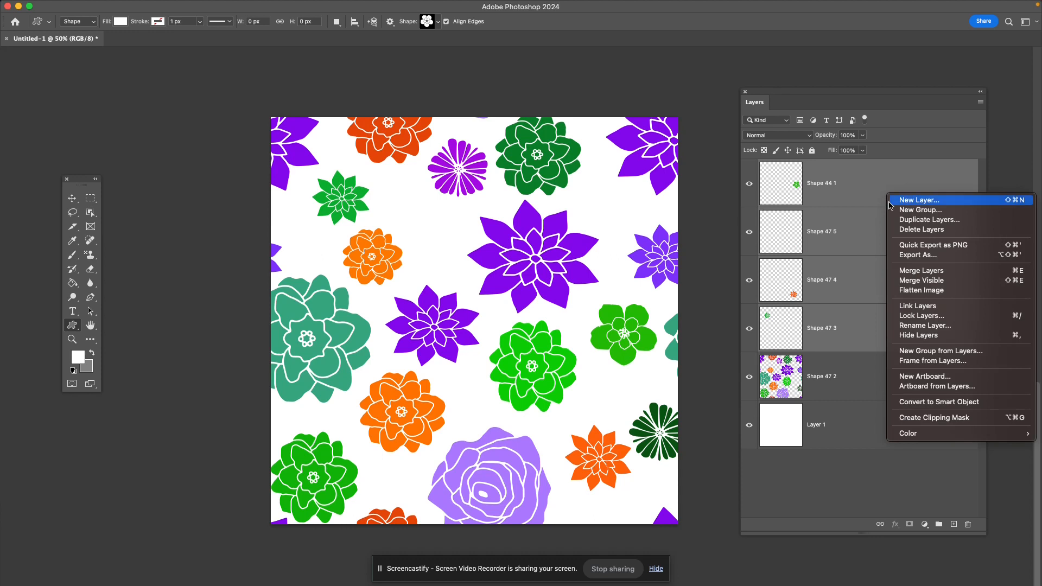
pyautogui.click(928, 271)
pyautogui.click(749, 183)
pyautogui.click(749, 183)
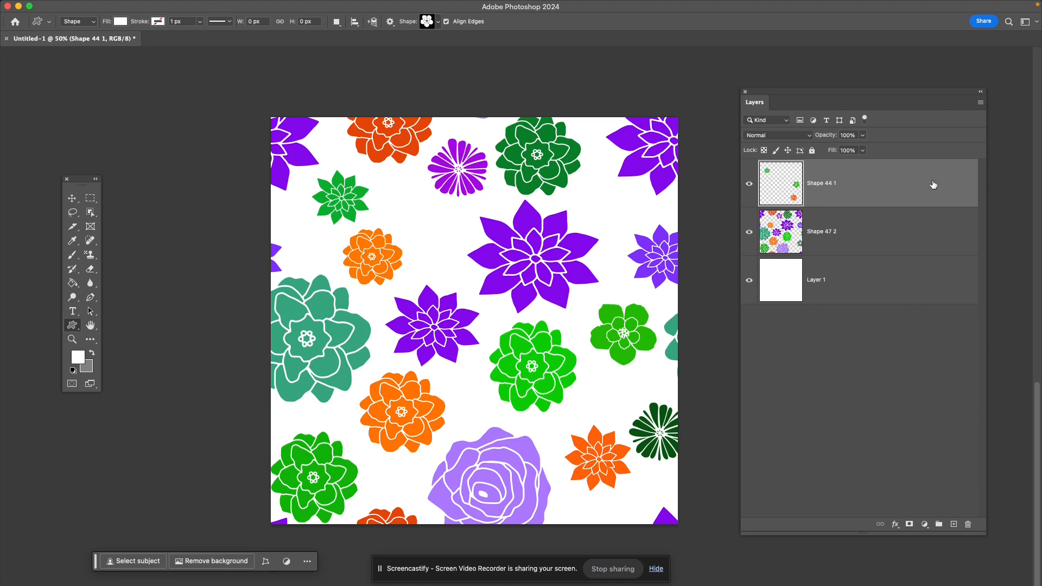
pyautogui.click(749, 232)
pyautogui.click(749, 232)
# - Merge the Shape 44 1 layer down into Shape 47 2, keeping the white Layer 1 separate, and check the result by toggling its visibility
pyautogui.rightClick(929, 176)
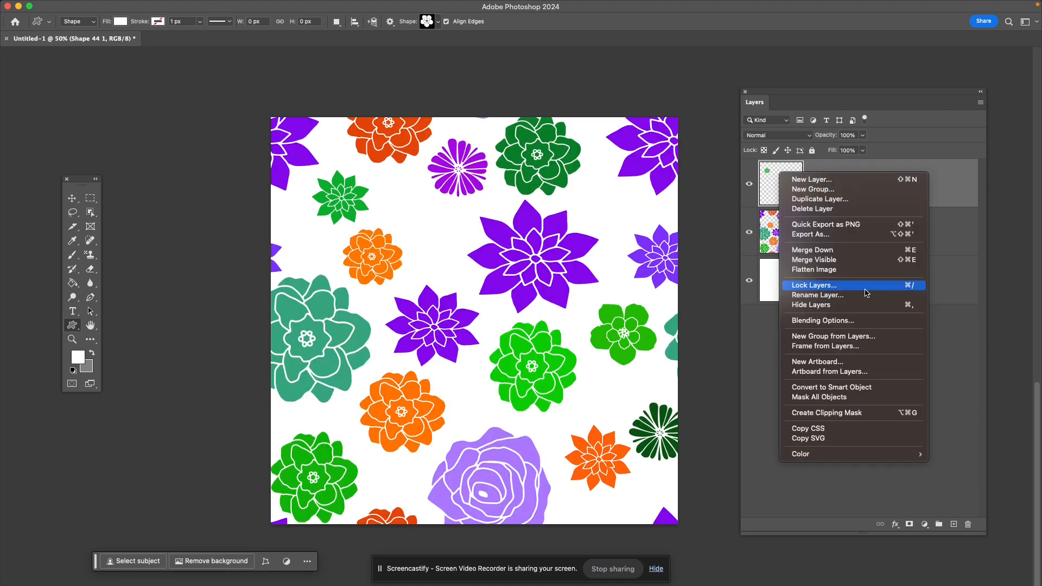
pyautogui.click(843, 254)
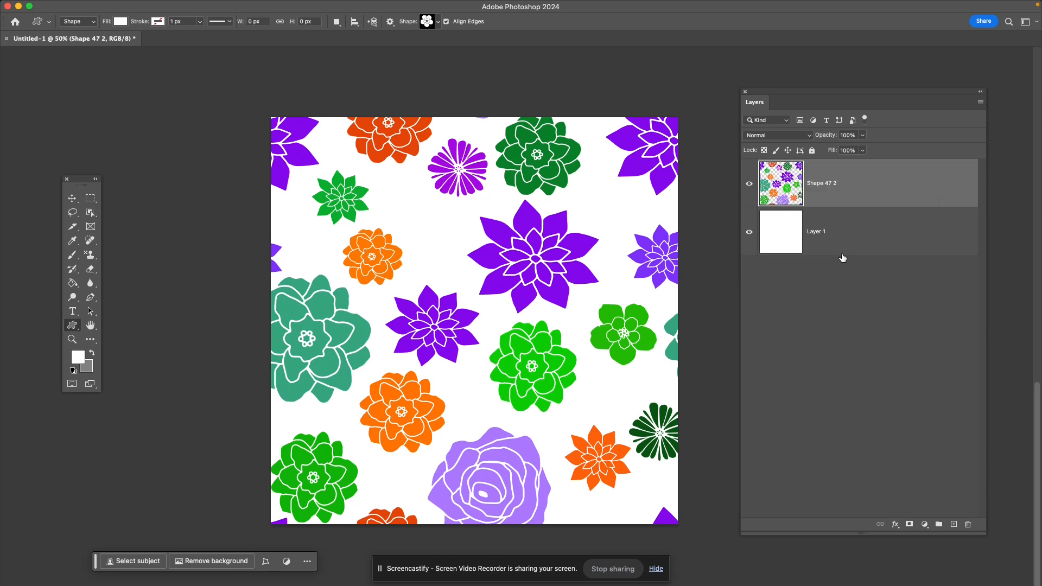
pyautogui.click(750, 185)
pyautogui.click(749, 185)
# - Select the entire canvas with the Rectangular Marquee, define it as a pattern named Flower Pattern, and clear the selection
pyautogui.moveTo(94, 196); pyautogui.dragTo(137, 200)
pyautogui.moveTo(243, 105); pyautogui.dragTo(725, 554)
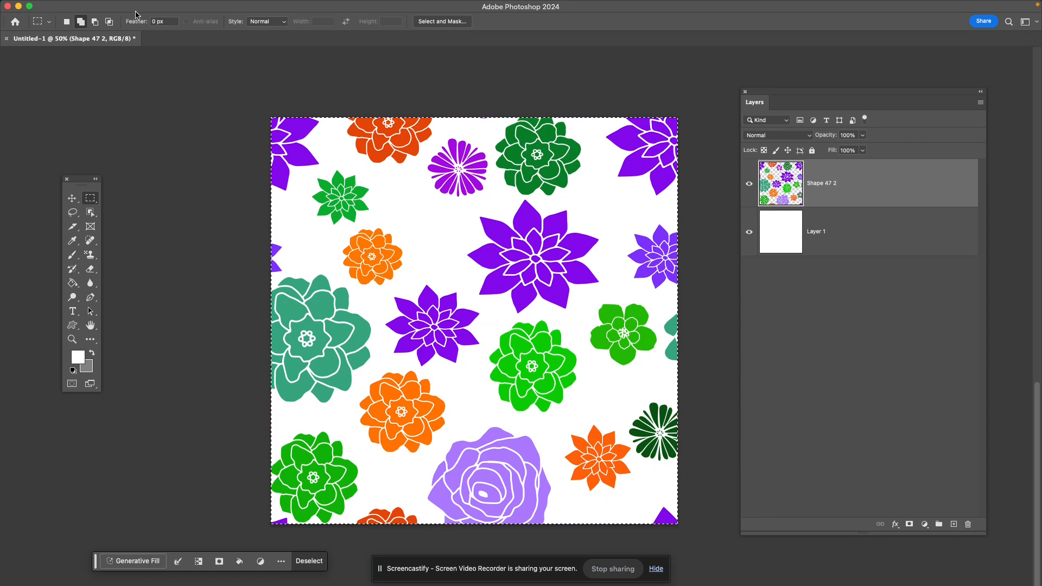
pyautogui.click(129, 7)
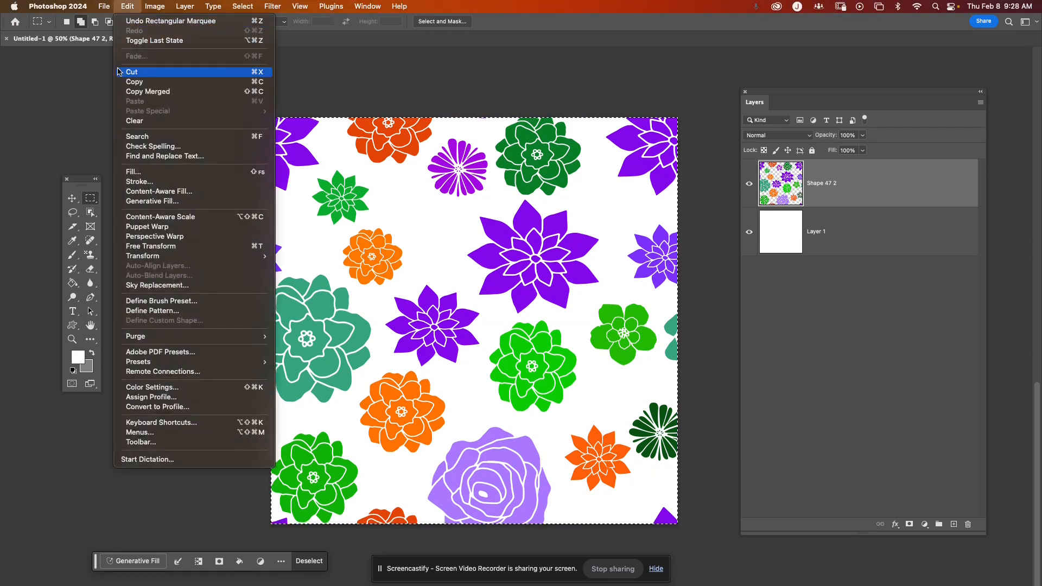
pyautogui.click(189, 315)
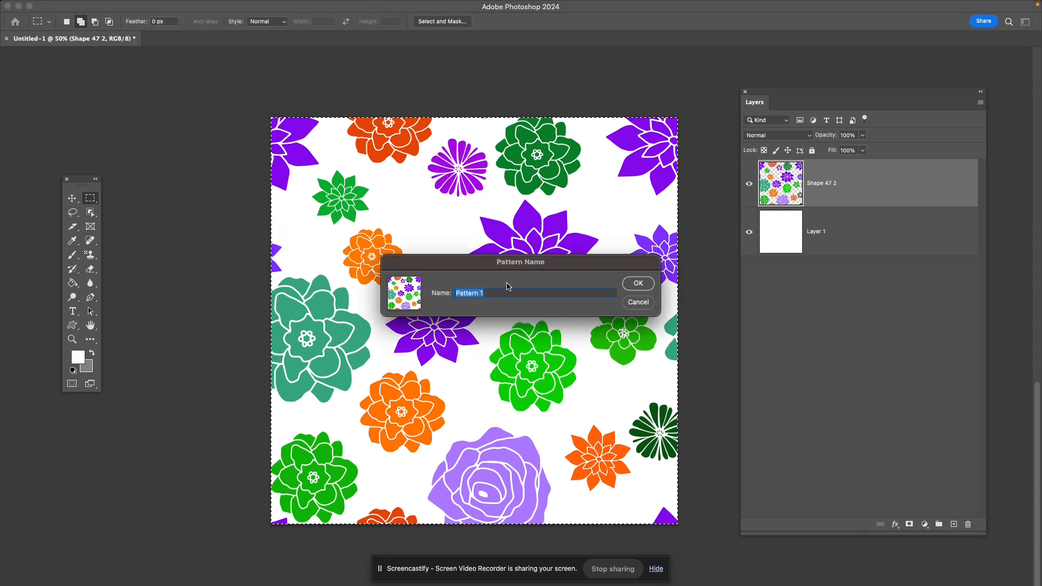
pyautogui.write('Flower Pattern')
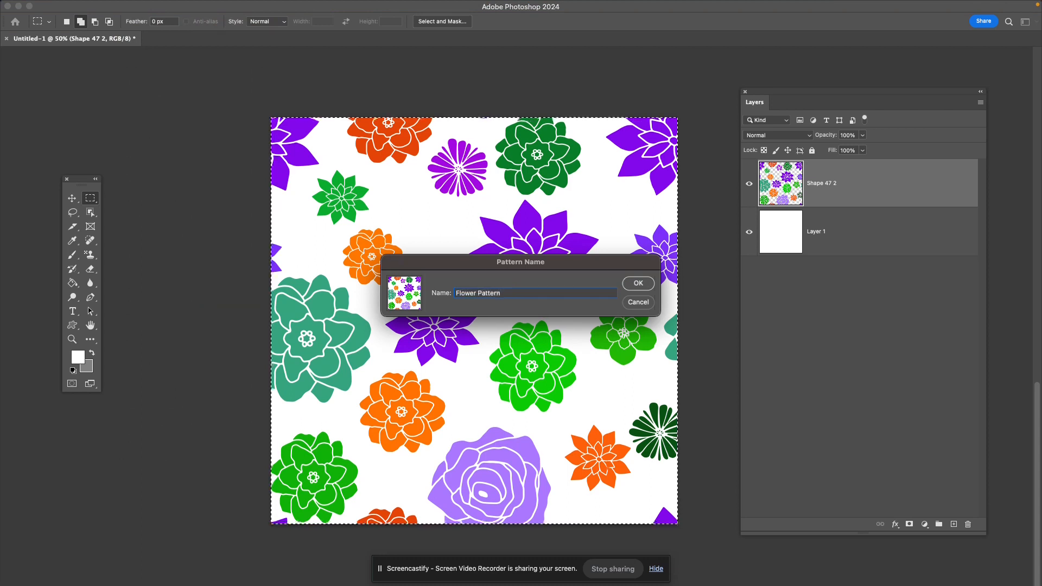
pyautogui.click(629, 286)
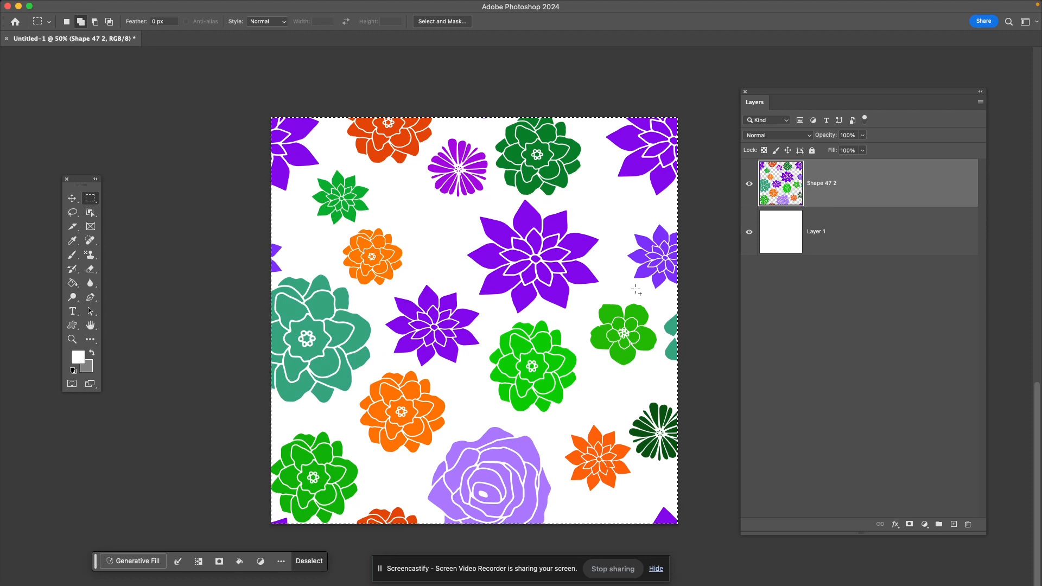
pyautogui.press('super+d')
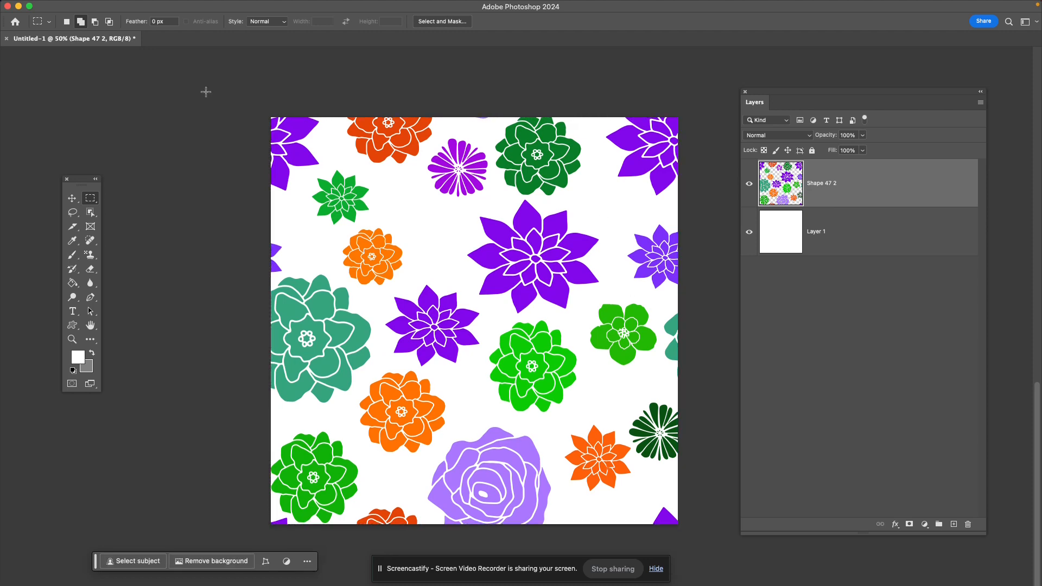
# - Float the pattern document's window and create a new transparent 5 x 5 inch document at 300 ppi, shown in full screen mode
pyautogui.hscroll(5, 391, 242)
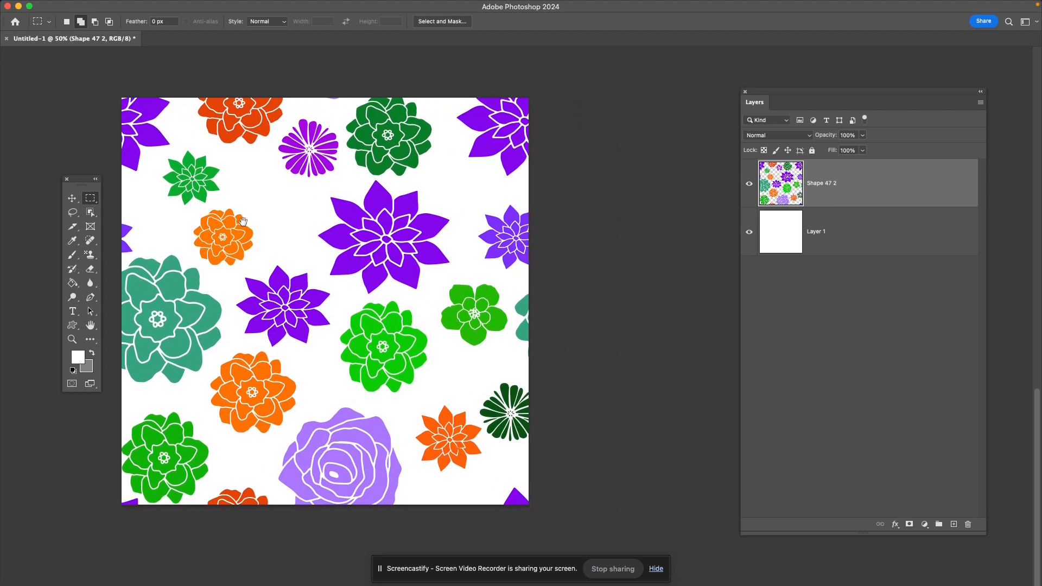
pyautogui.moveTo(120, 43); pyautogui.dragTo(125, 67)
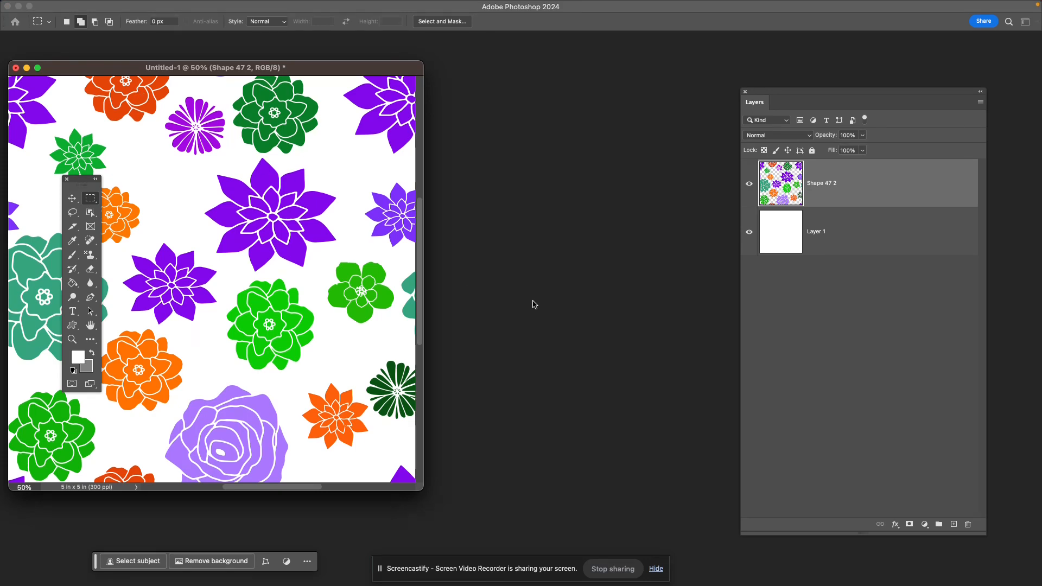
pyautogui.press('super+n')
pyautogui.click(657, 451)
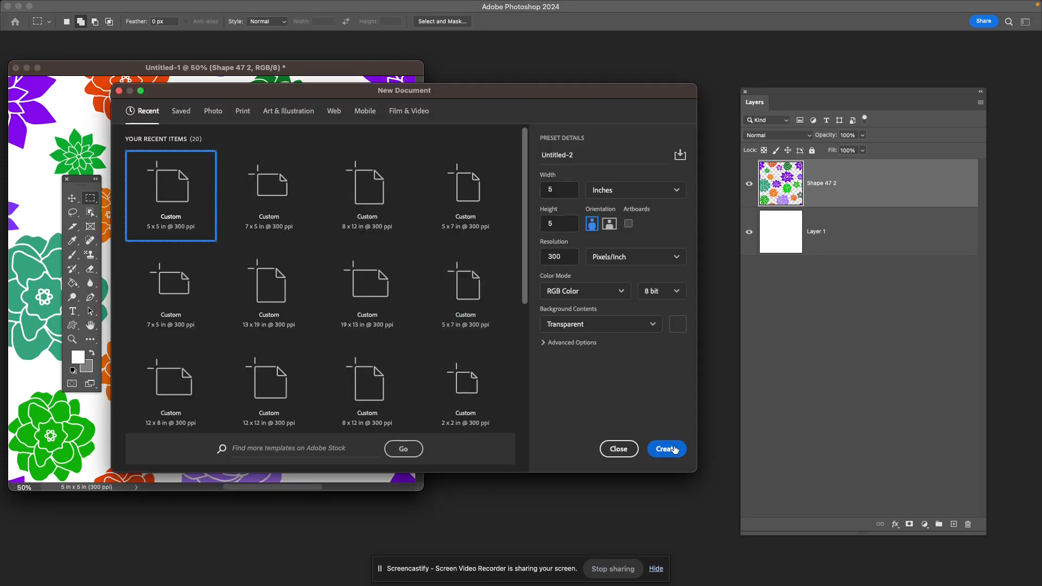
pyautogui.press('super+minus')
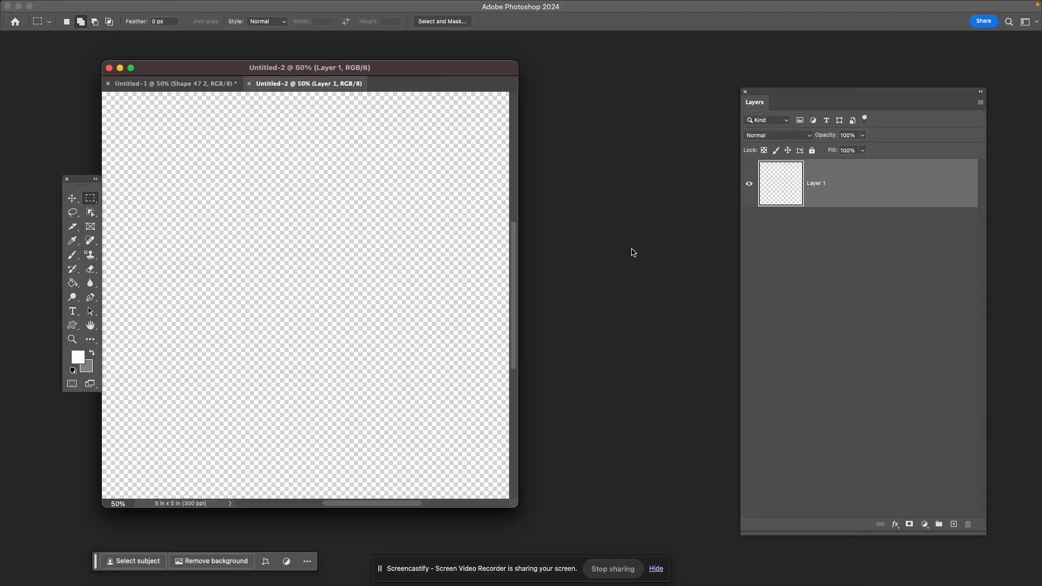
pyautogui.press('f')
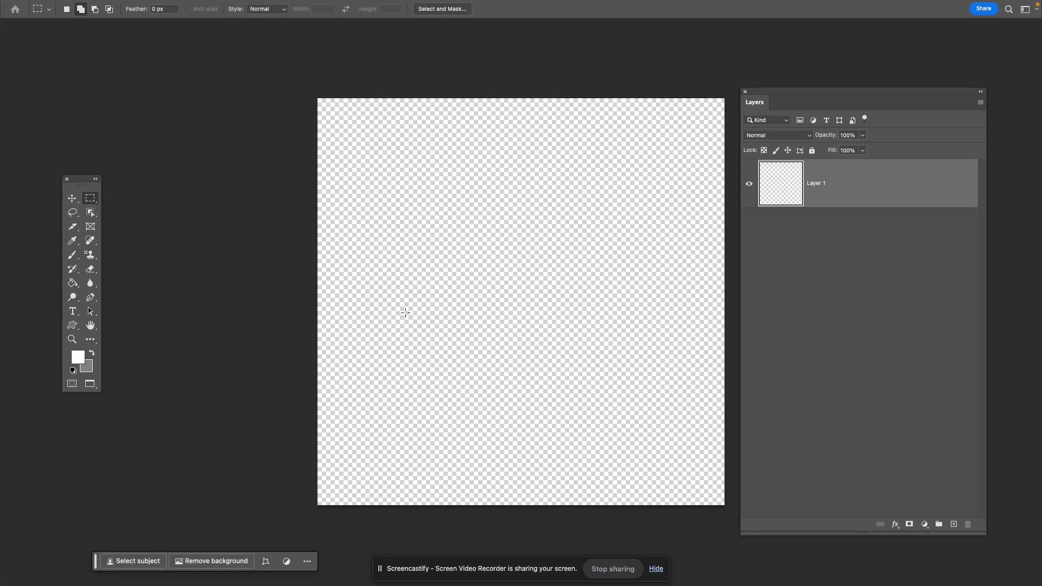
pyautogui.moveTo(507, 339); pyautogui.dragTo(454, 325)
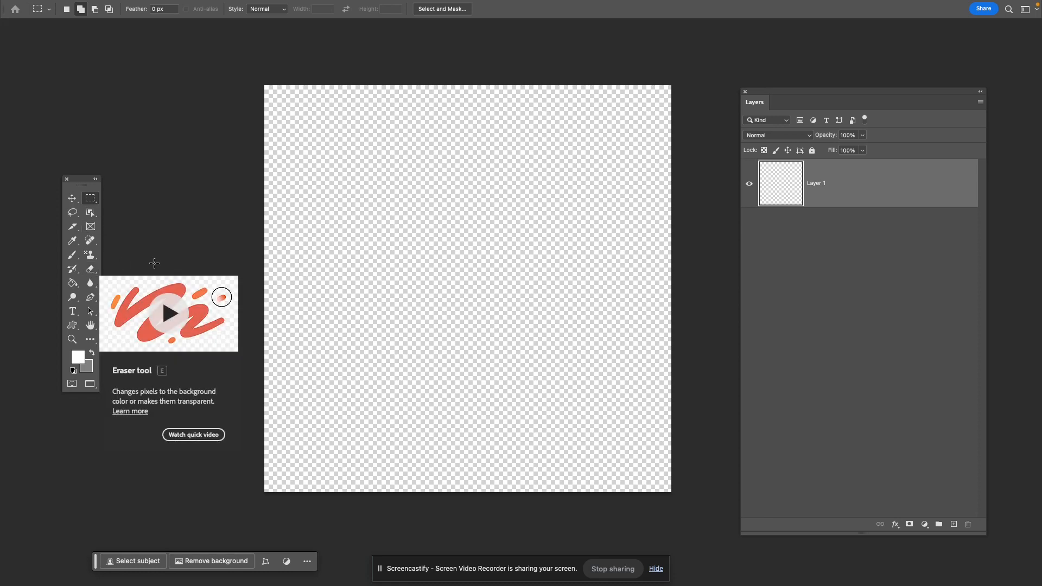
# - Draw a white rectangle about 588 × 779 px in the middle of the new document's canvas
pyautogui.press('u')
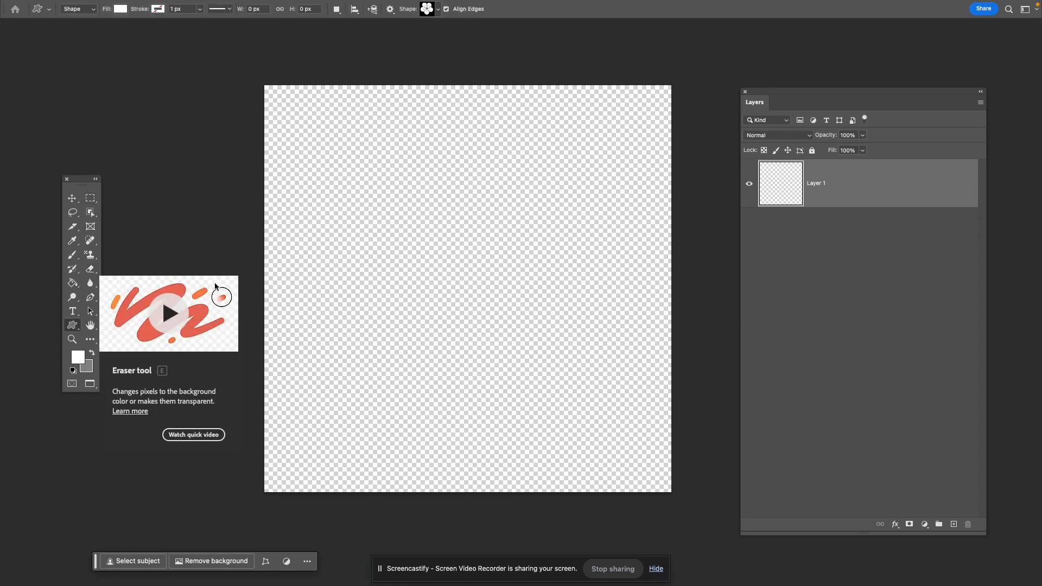
pyautogui.rightClick(75, 326)
pyautogui.click(111, 325)
pyautogui.moveTo(382, 412); pyautogui.dragTo(541, 201)
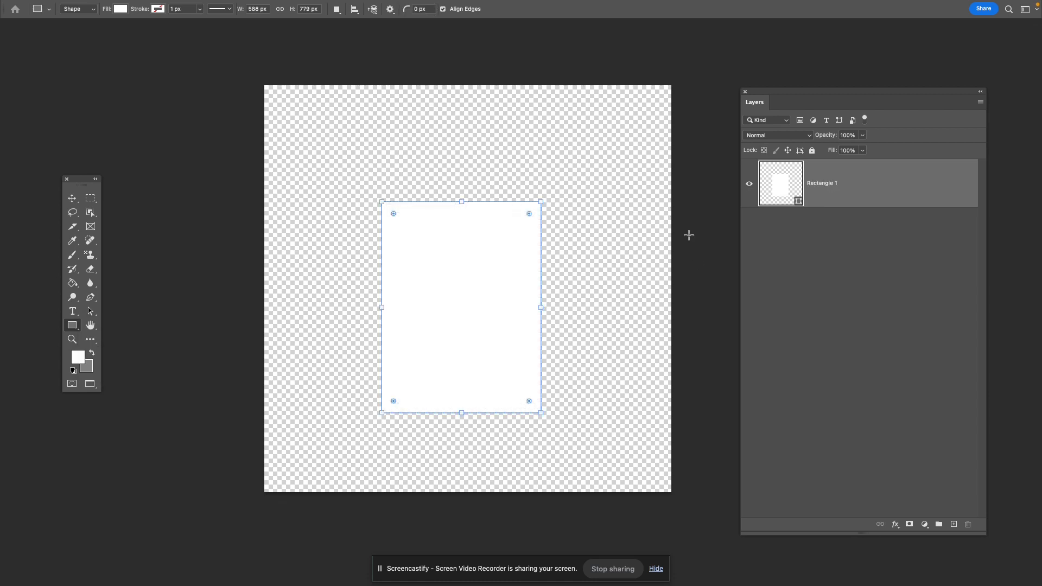
# - Apply a Pattern Overlay to the rectangle using the new flower pattern at 17% scale
pyautogui.doubleClick(962, 193)
pyautogui.moveTo(603, 74); pyautogui.dragTo(745, 62)
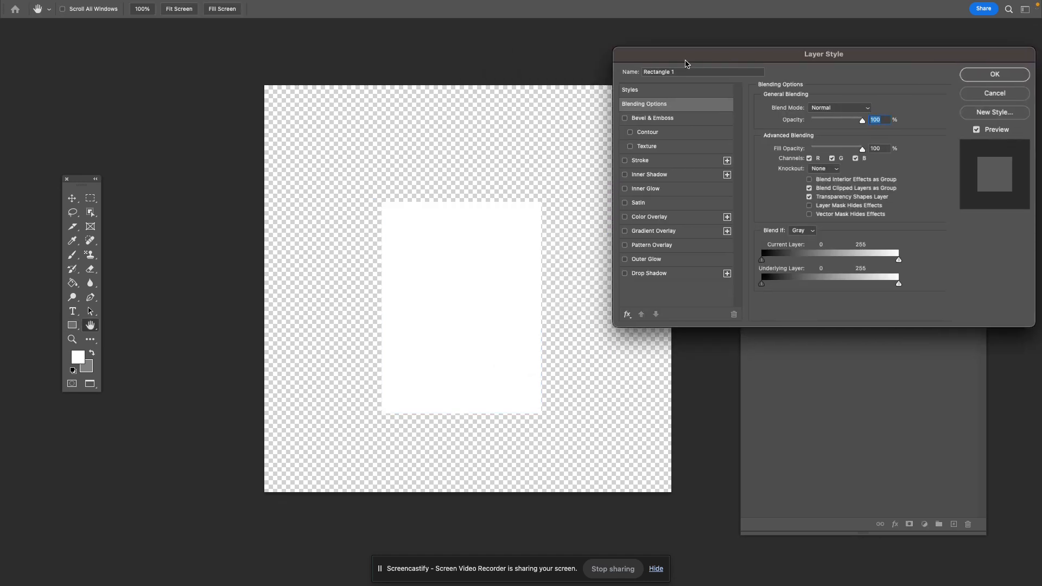
pyautogui.click(654, 248)
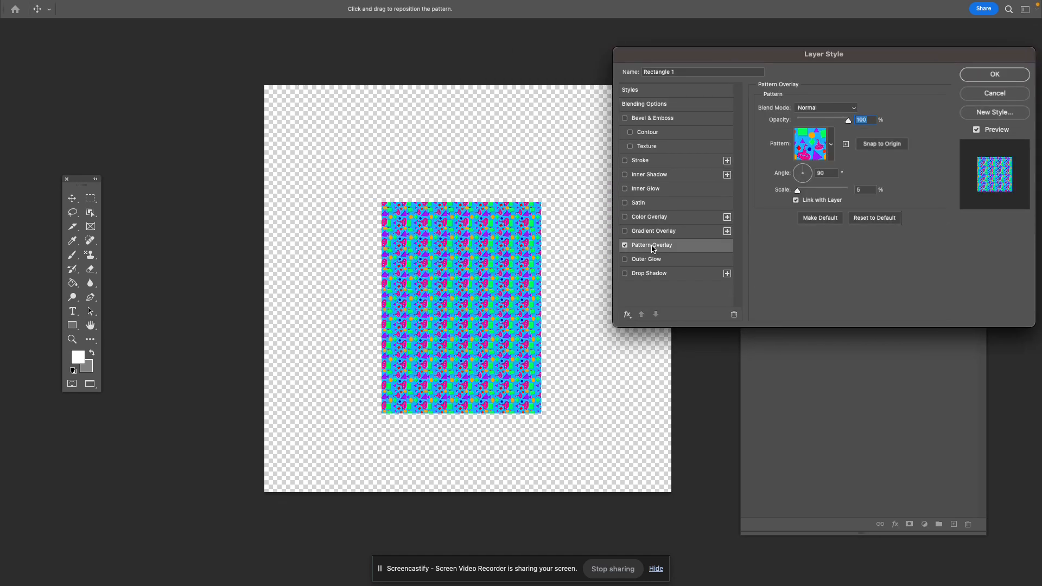
pyautogui.click(831, 144)
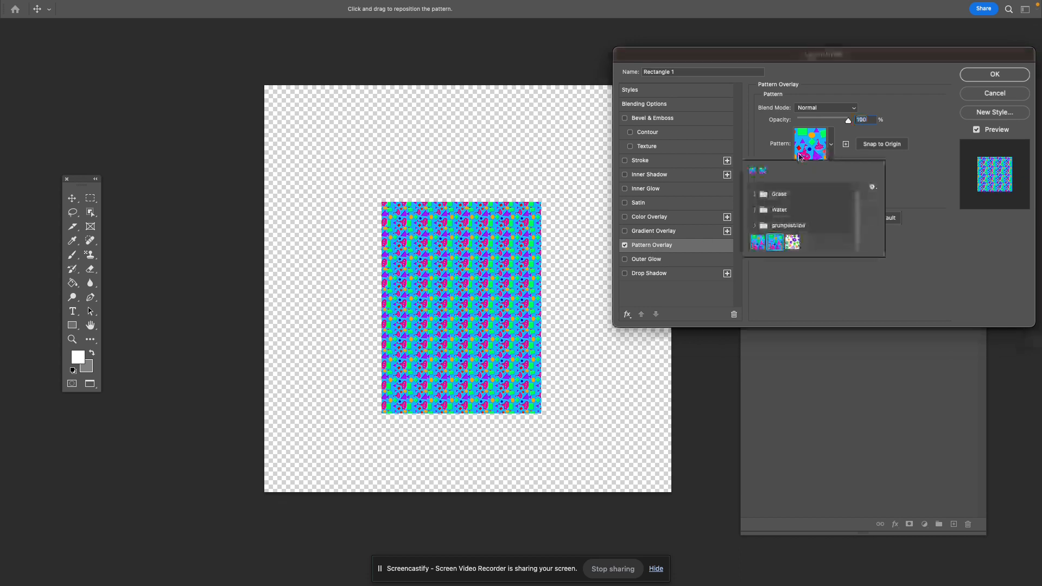
pyautogui.click(758, 242)
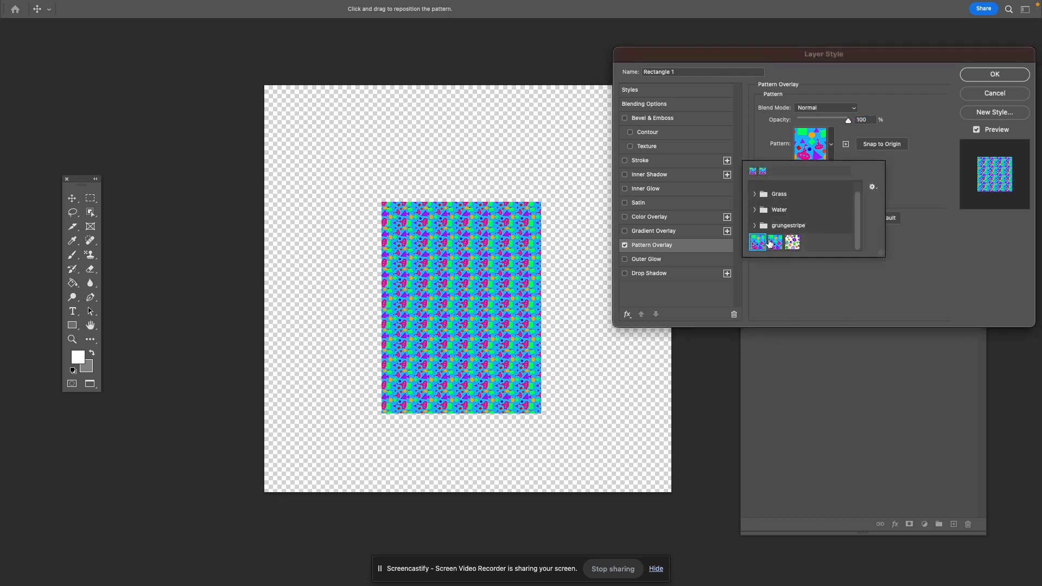
pyautogui.click(777, 245)
pyautogui.click(792, 243)
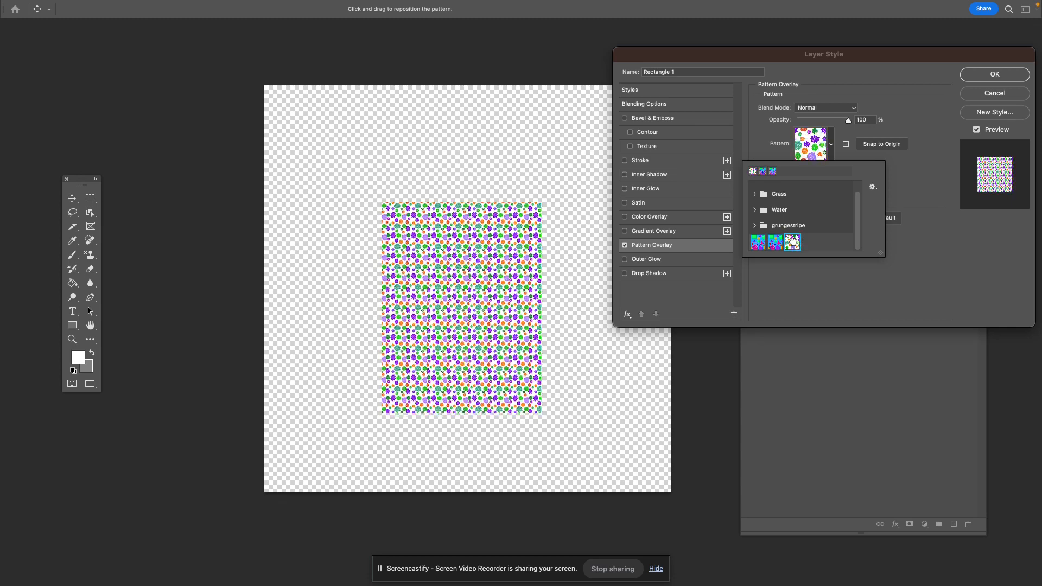
pyautogui.click(815, 277)
pyautogui.moveTo(800, 191)
pyautogui.mouseDown()
pyautogui.moveTo(850, 191)
pyautogui.moveTo(801, 191)
pyautogui.mouseUp()
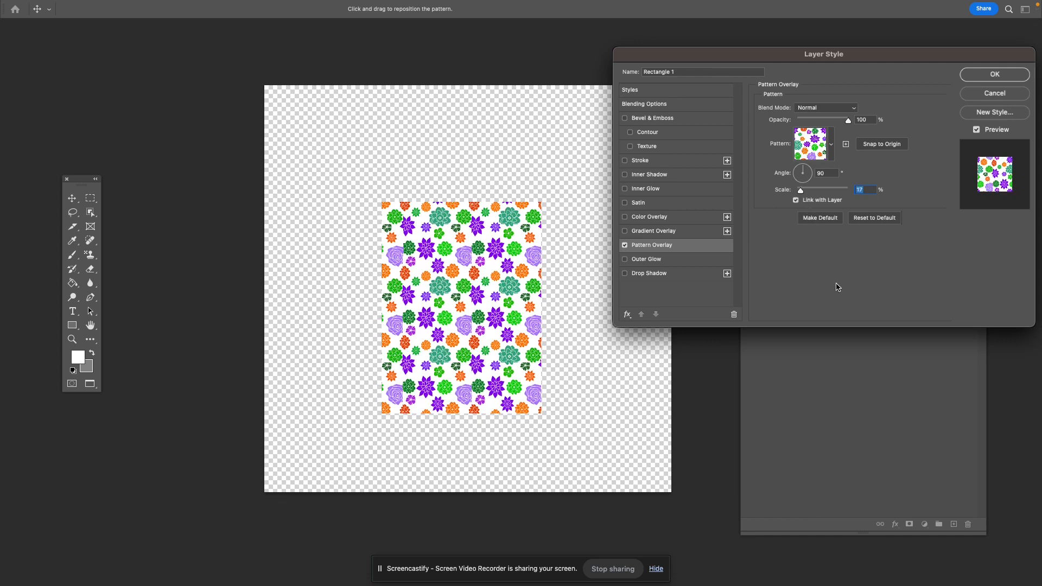
pyautogui.click(990, 83)
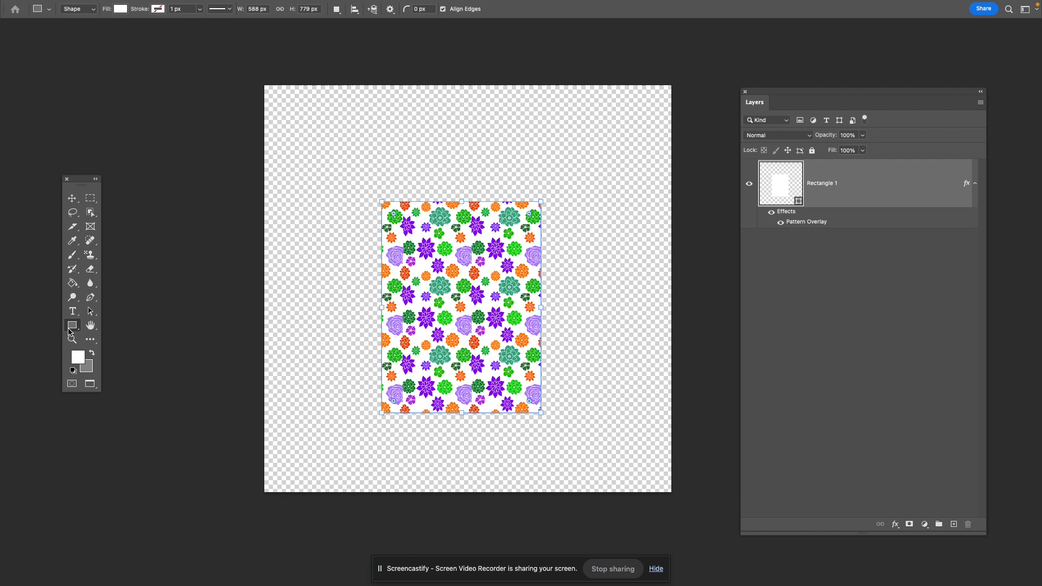
# - Draw a white ellipse about 384 × 366 px near the canvas's upper-right corner and move it slightly up and inward
pyautogui.rightClick(79, 326)
pyautogui.click(109, 337)
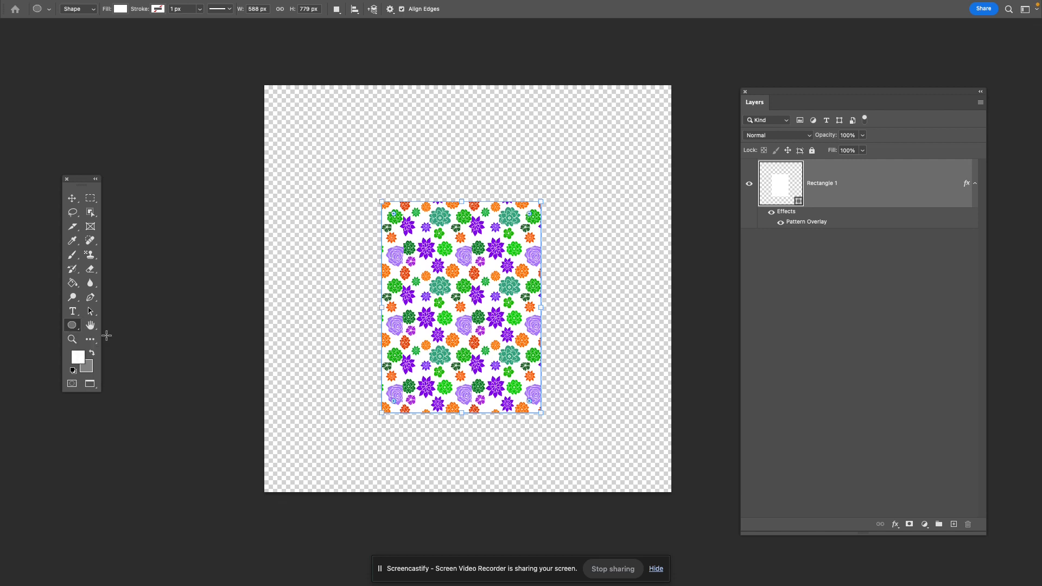
pyautogui.moveTo(519, 187); pyautogui.dragTo(619, 120)
pyautogui.hotkey('ctrl', 'z')
pyautogui.moveTo(566, 229); pyautogui.dragTo(671, 130)
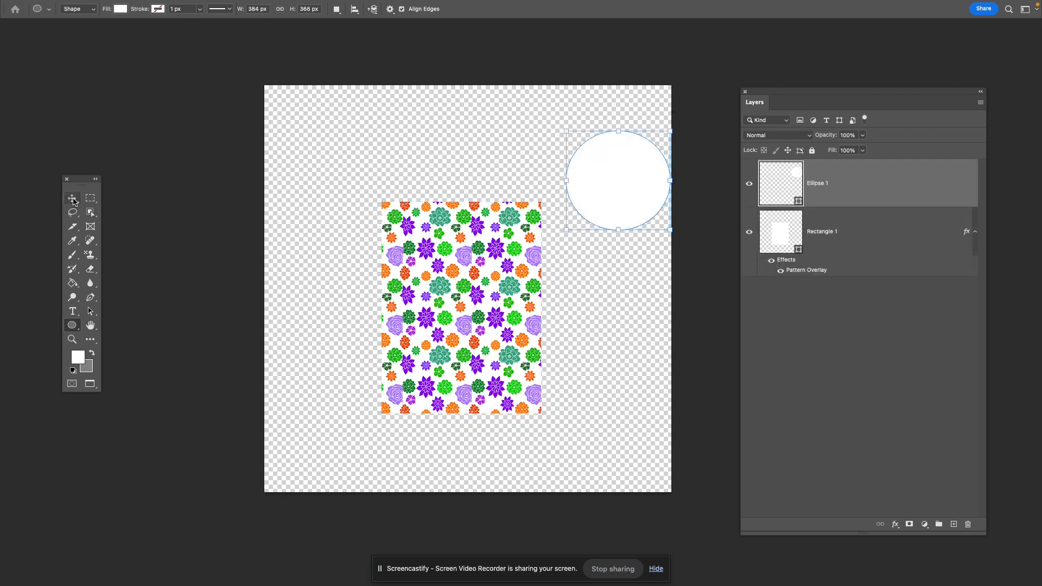
pyautogui.click(71, 198)
pyautogui.moveTo(633, 196); pyautogui.dragTo(602, 172)
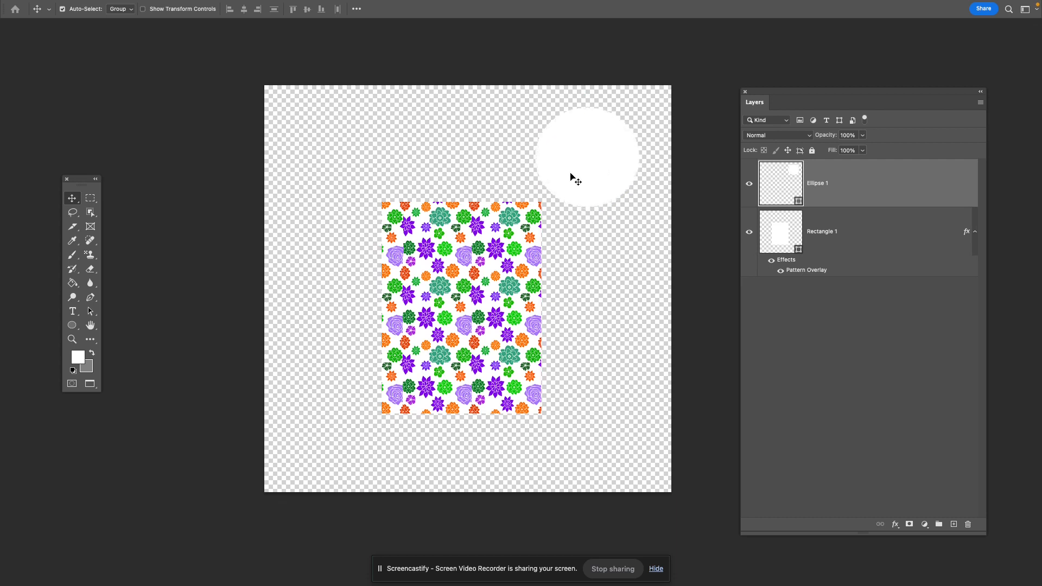
# - Apply a Pattern Overlay to the ellipse using the bright blue geometric-shapes pattern at 7% scale
pyautogui.doubleClick(945, 189)
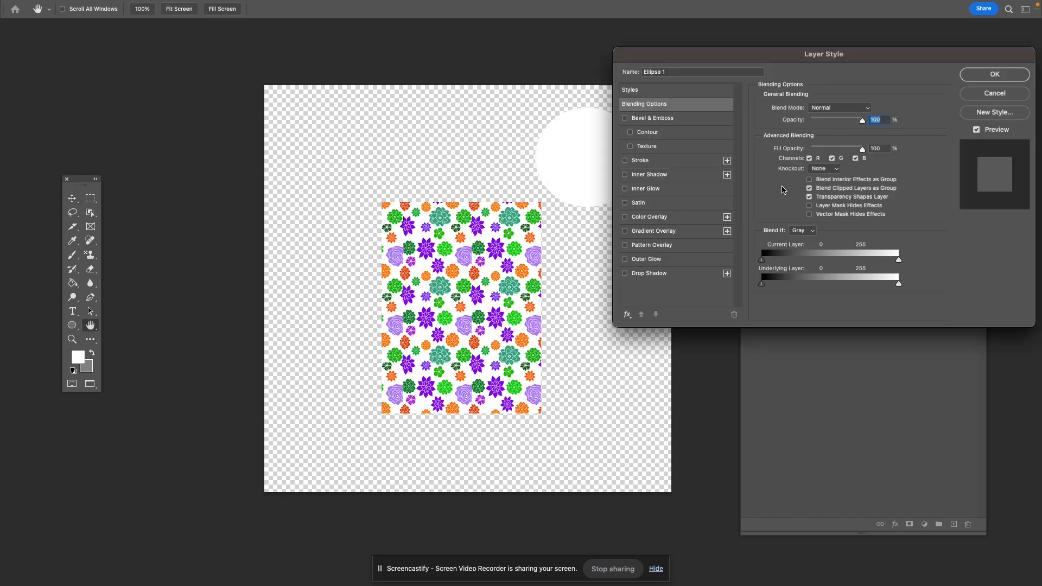
pyautogui.moveTo(666, 69); pyautogui.dragTo(733, 68)
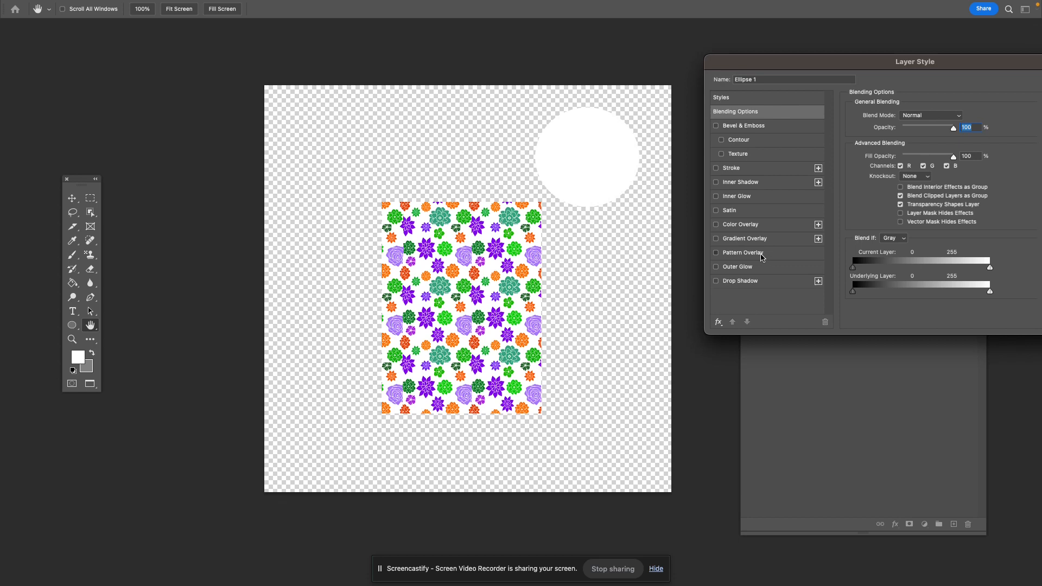
pyautogui.click(761, 255)
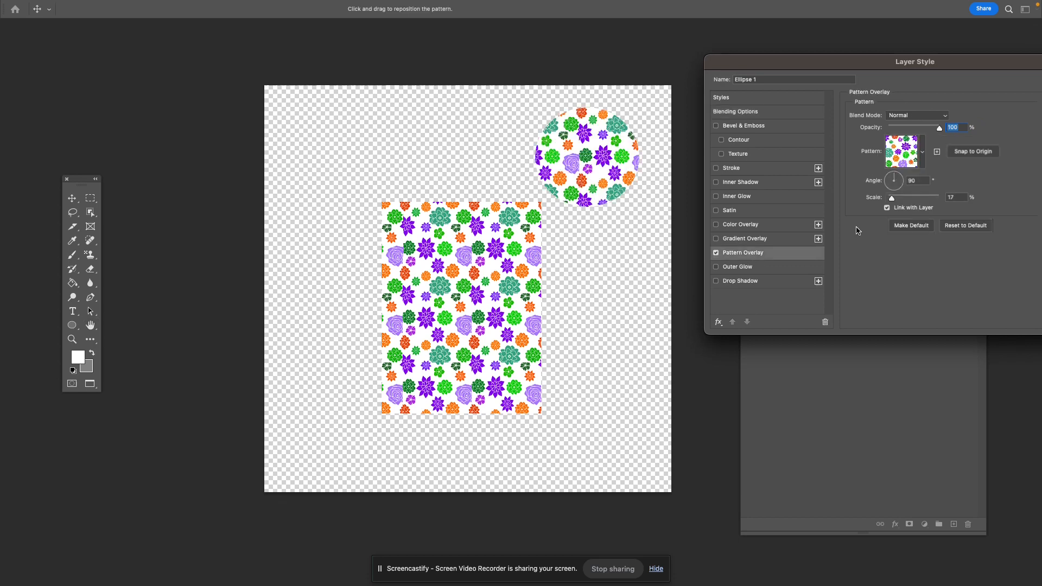
pyautogui.click(923, 155)
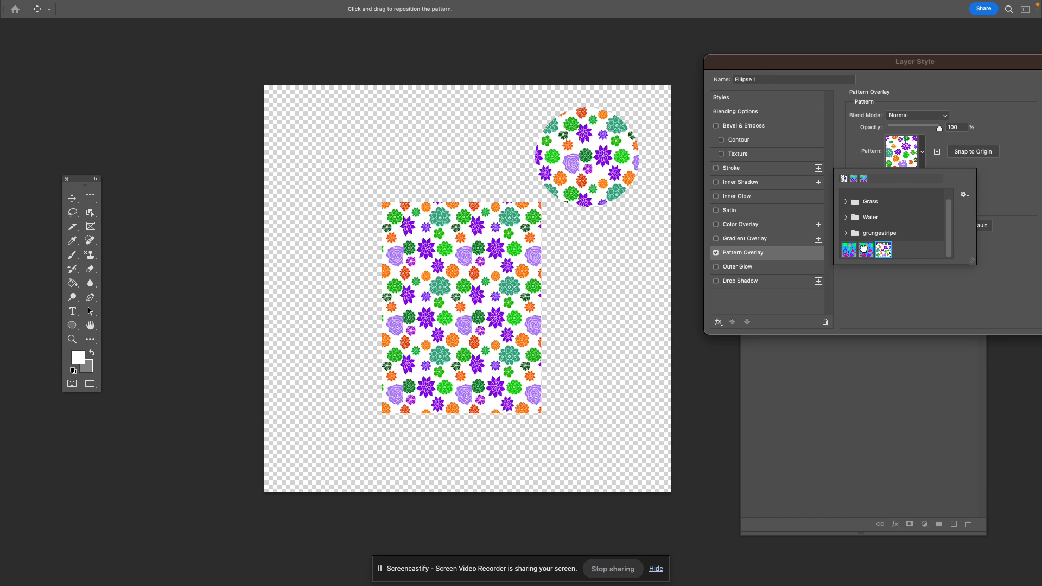
pyautogui.click(865, 250)
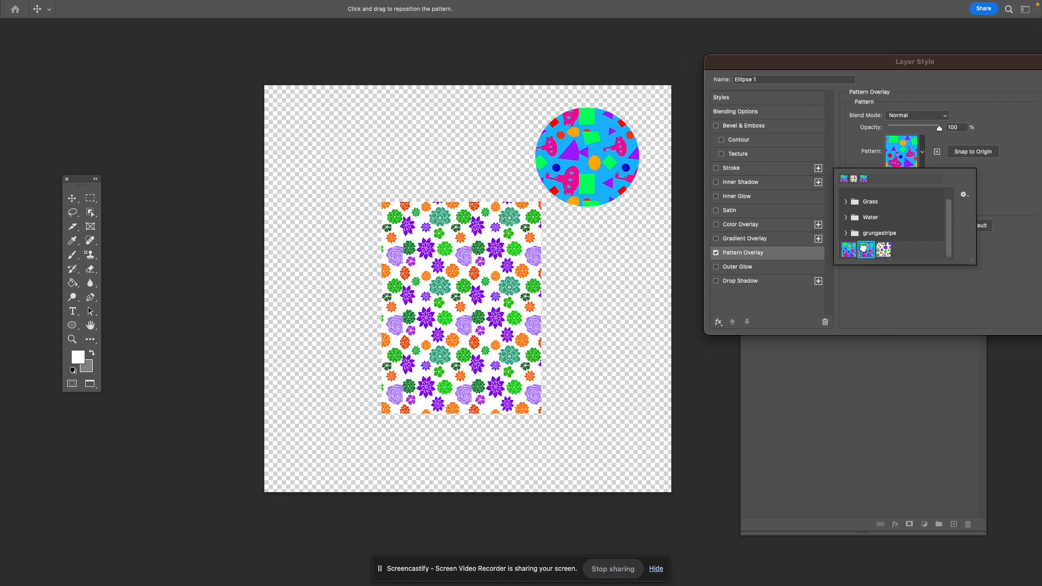
pyautogui.click(889, 278)
pyautogui.moveTo(895, 201); pyautogui.dragTo(890, 201)
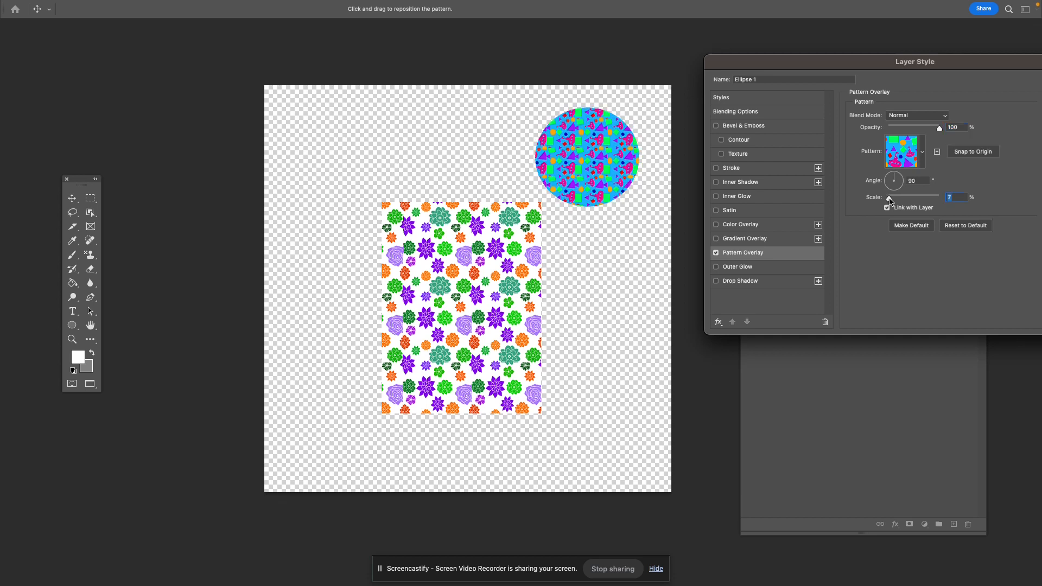
# - Add a Drop Shadow to the ellipse with the preset settings and apply the layer style
pyautogui.click(744, 281)
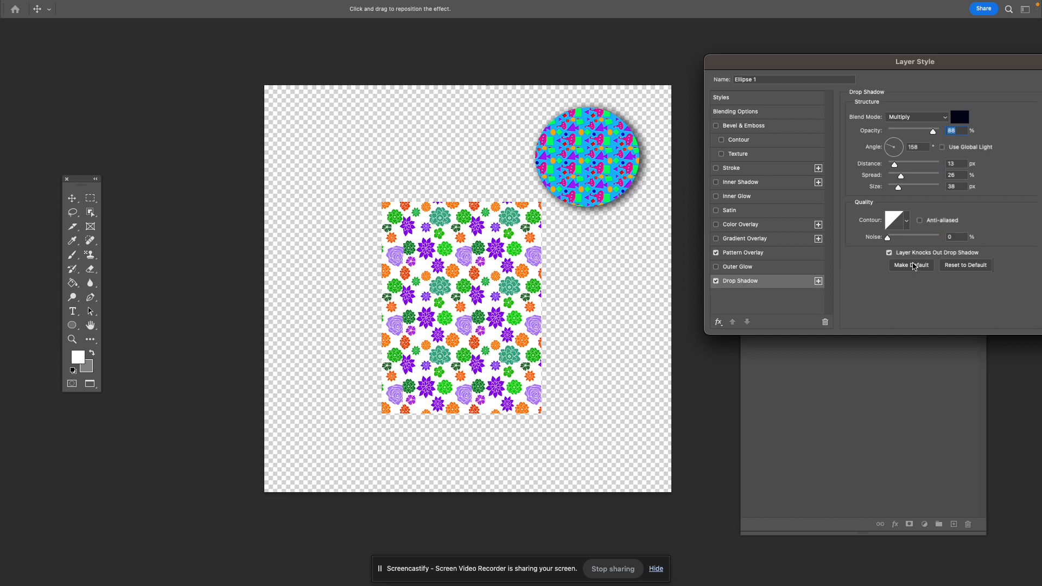
pyautogui.moveTo(863, 63); pyautogui.dragTo(747, 154)
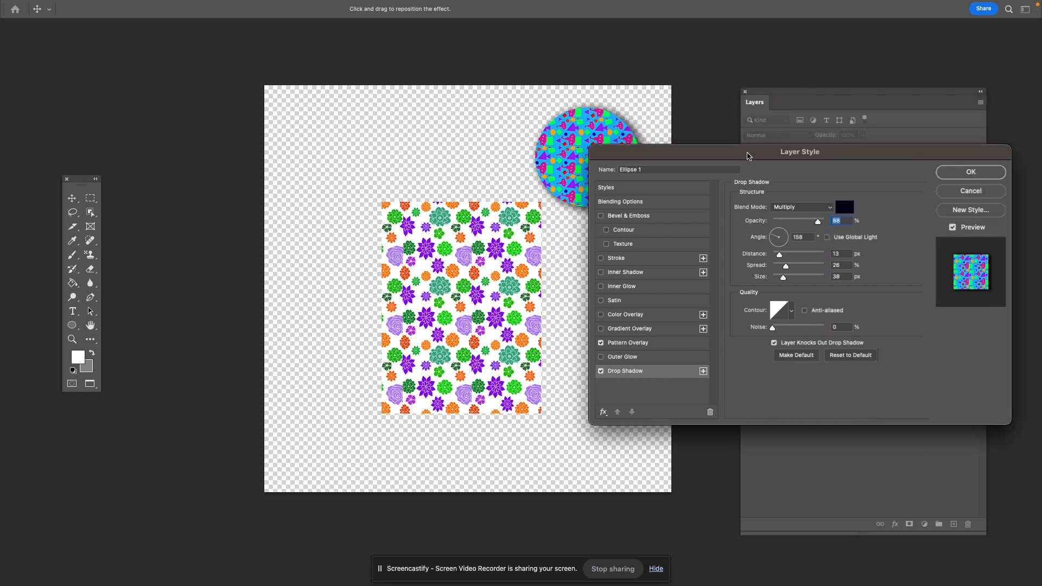
pyautogui.click(990, 175)
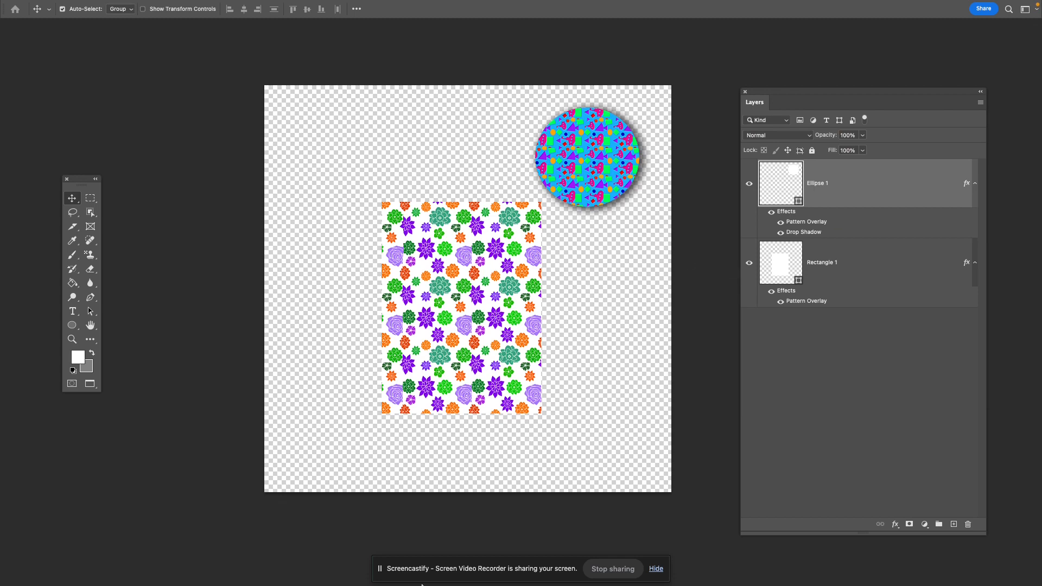
# - Switch to Google Chrome, search Google for "picachu", and view the image results for the corrected spelling "pikachu"
pyautogui.moveTo(421, 585)
pyautogui.click(443, 552)
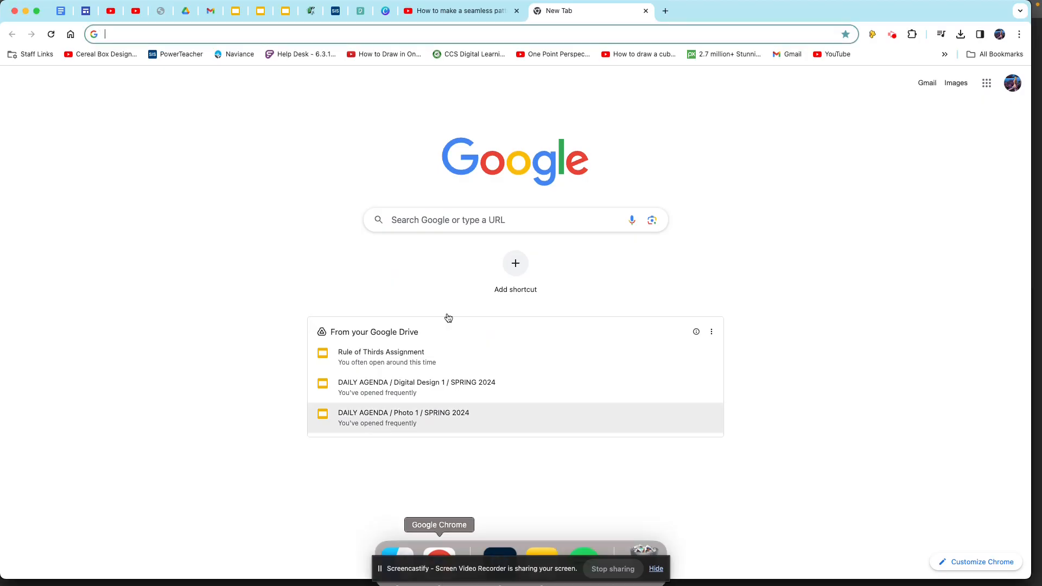
pyautogui.click(514, 218)
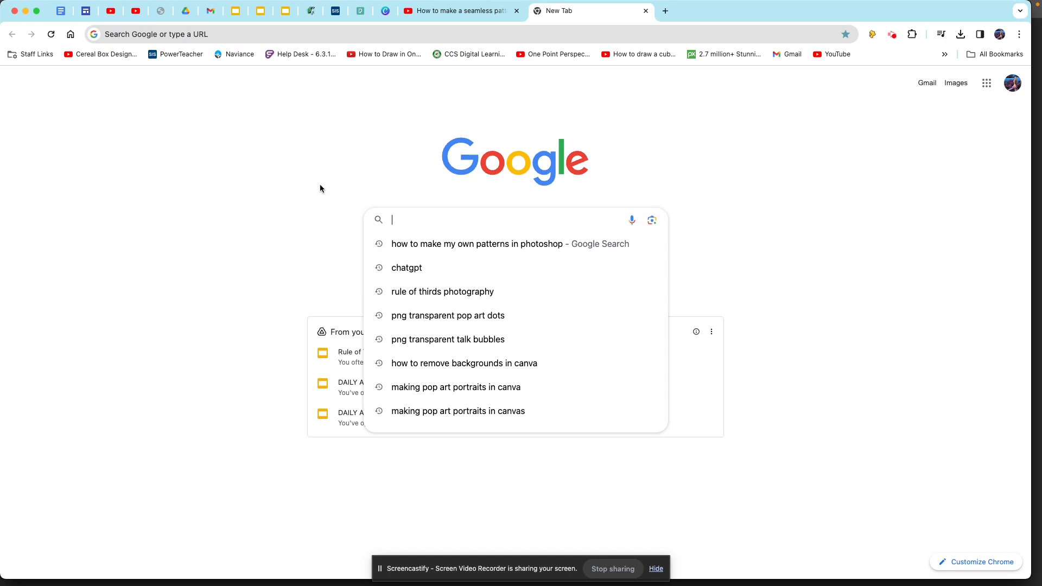
pyautogui.write('p')
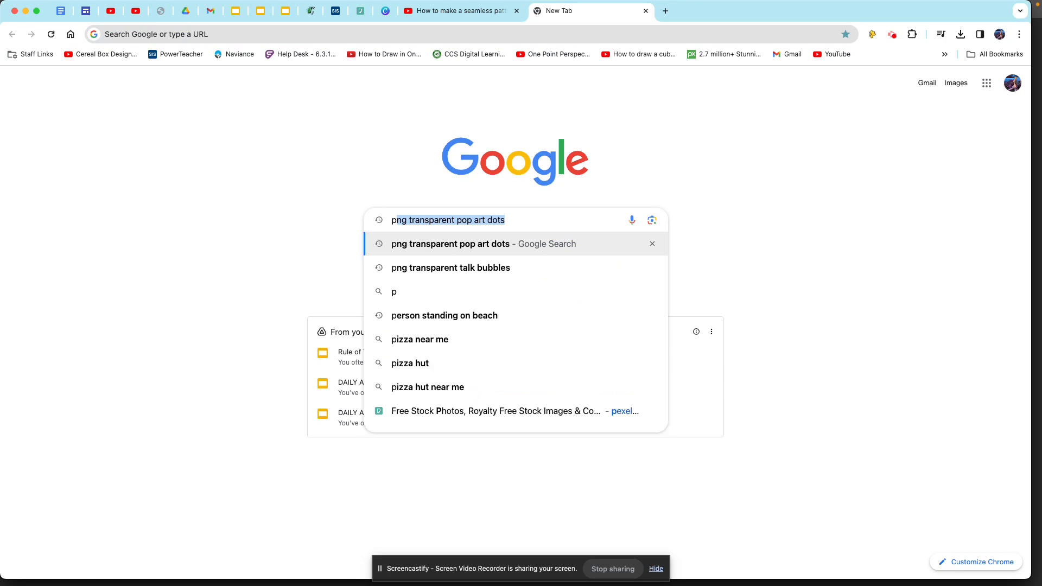
pyautogui.write('ica')
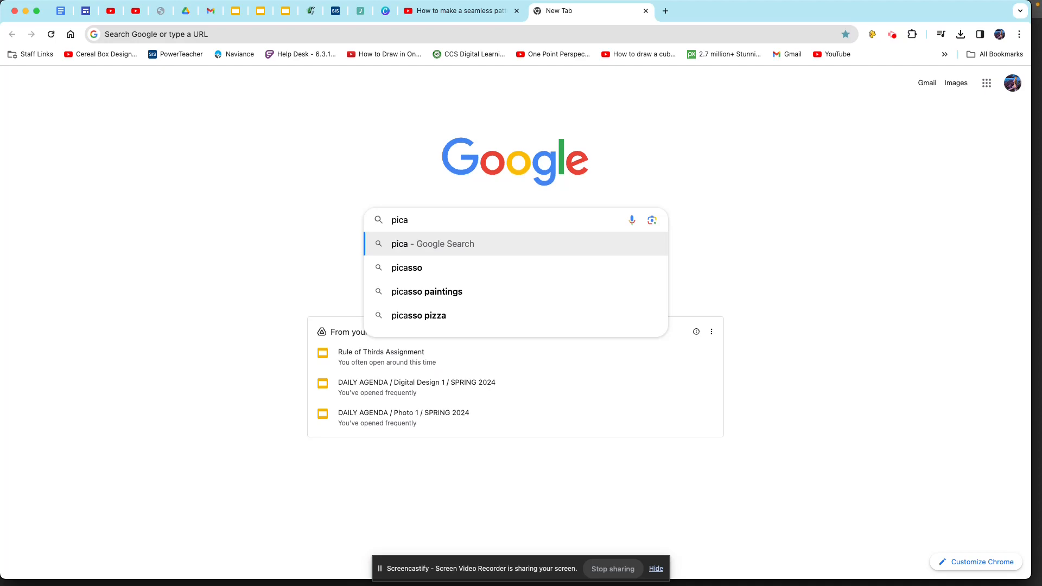
pyautogui.write('chu')
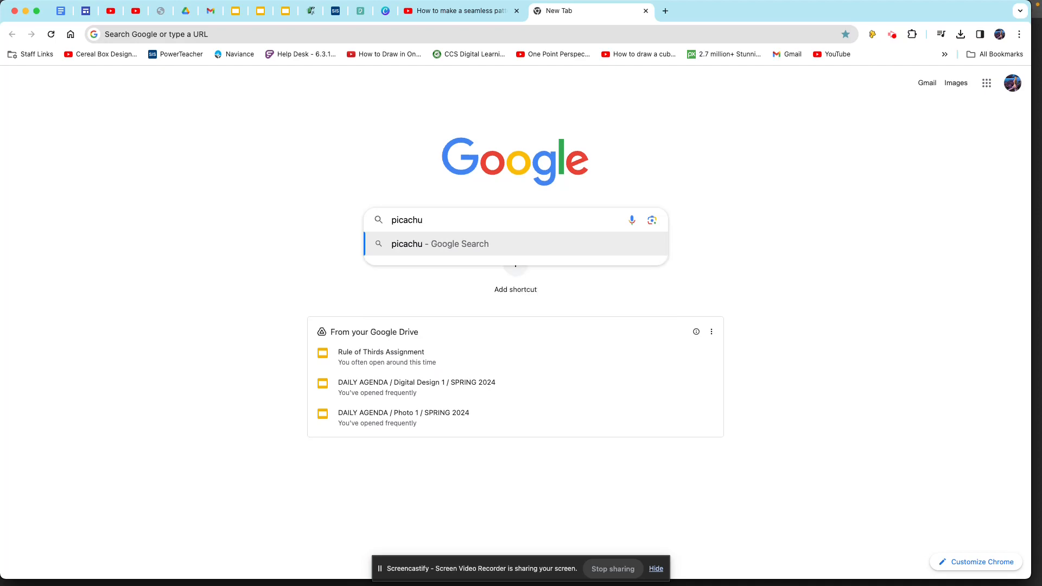
pyautogui.press('Return')
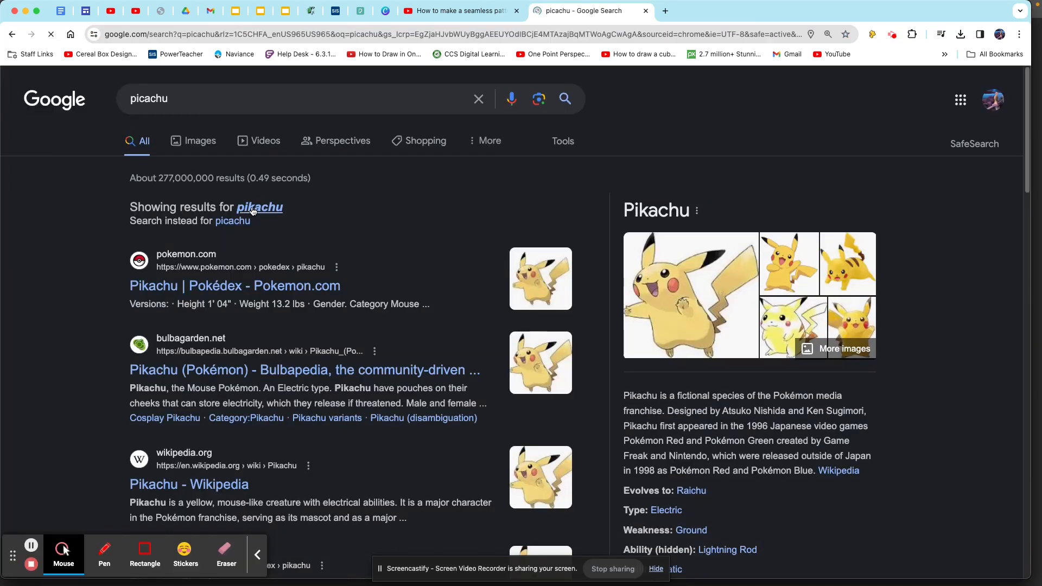
pyautogui.click(253, 207)
pyautogui.click(201, 141)
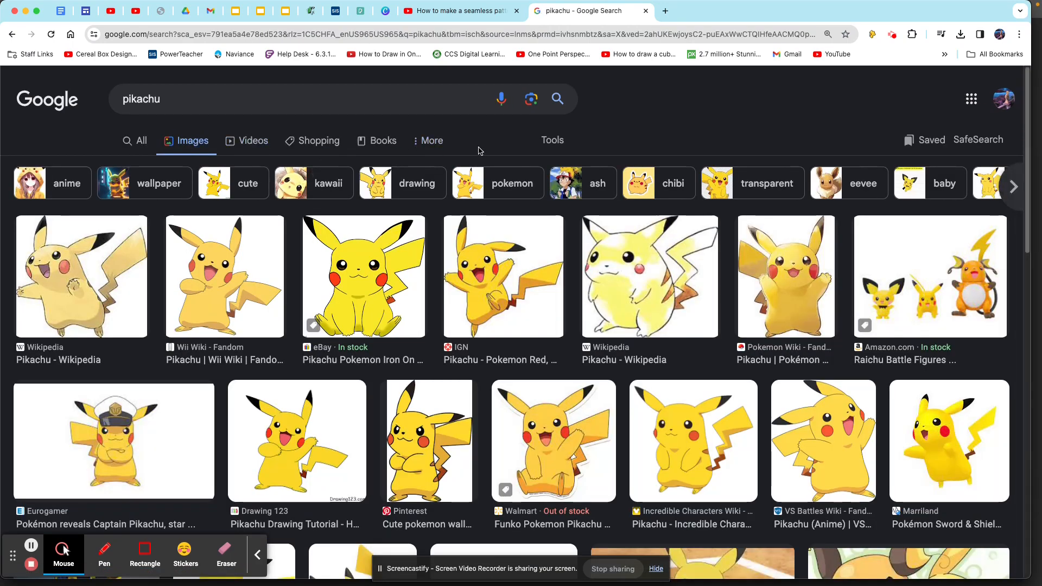
# - Filter the Pikachu image results to large size and transparent color
pyautogui.click(552, 140)
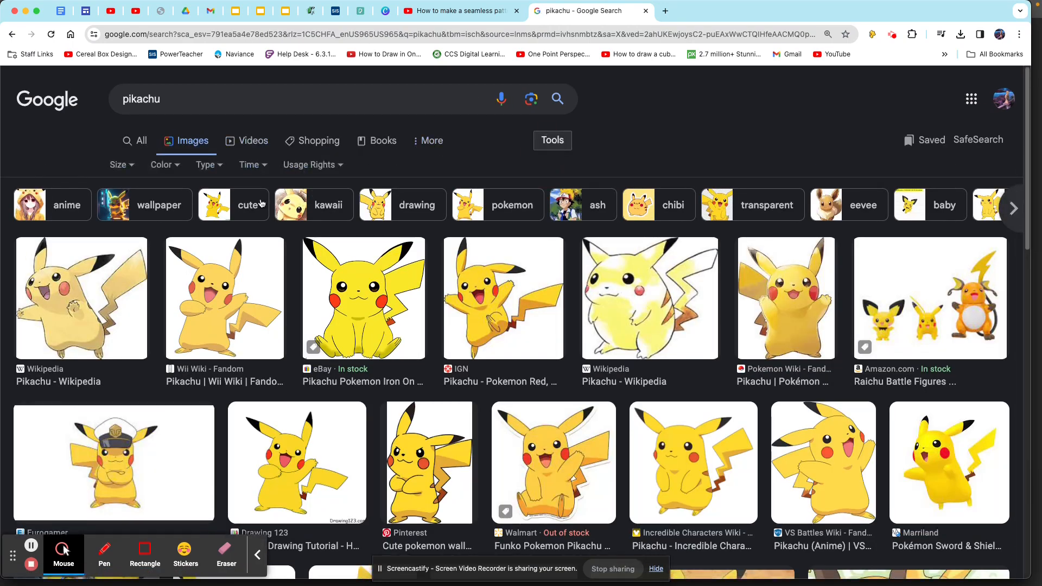
pyautogui.click(129, 169)
pyautogui.click(140, 217)
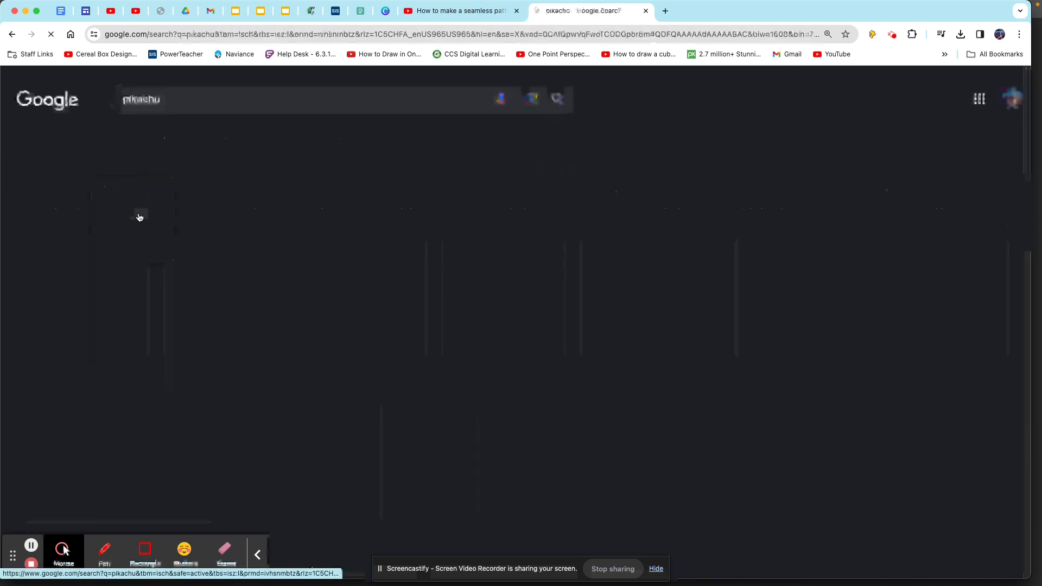
pyautogui.click(184, 168)
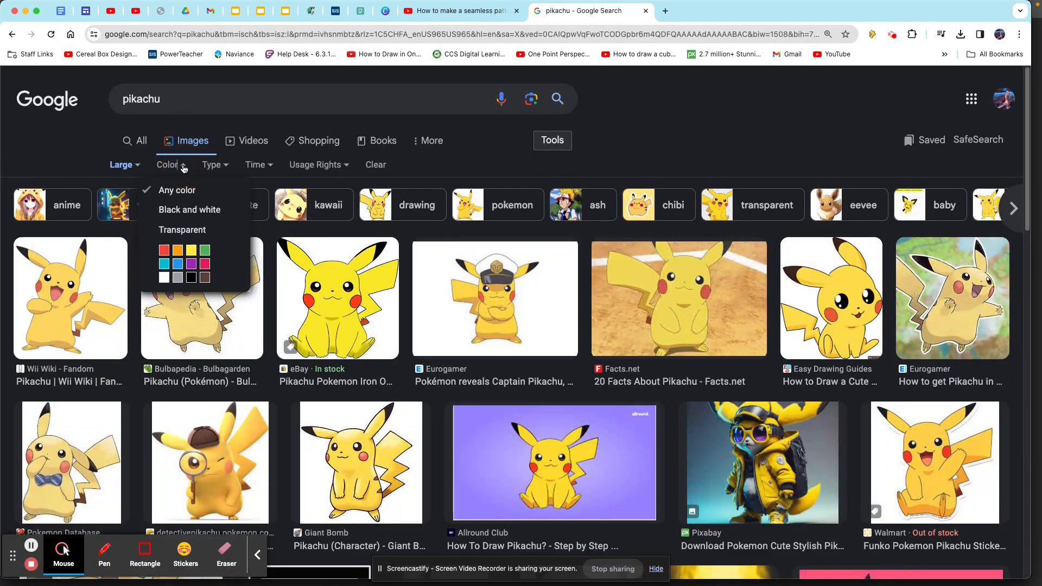
pyautogui.click(191, 228)
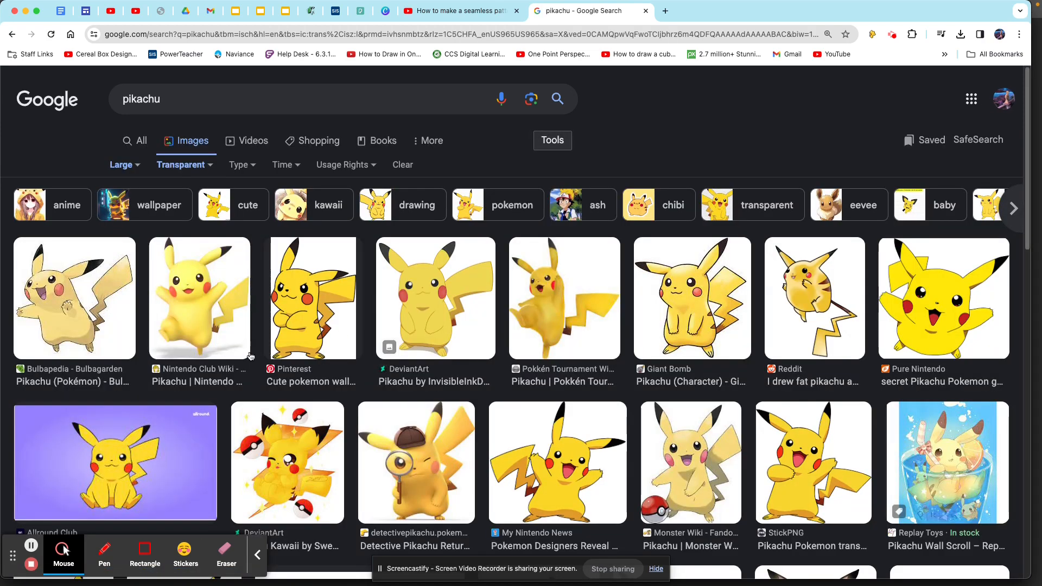
# - Save the Pinterest image of Pikachu with crossed arms to the Desktop under its suggested file name
pyautogui.click(330, 312)
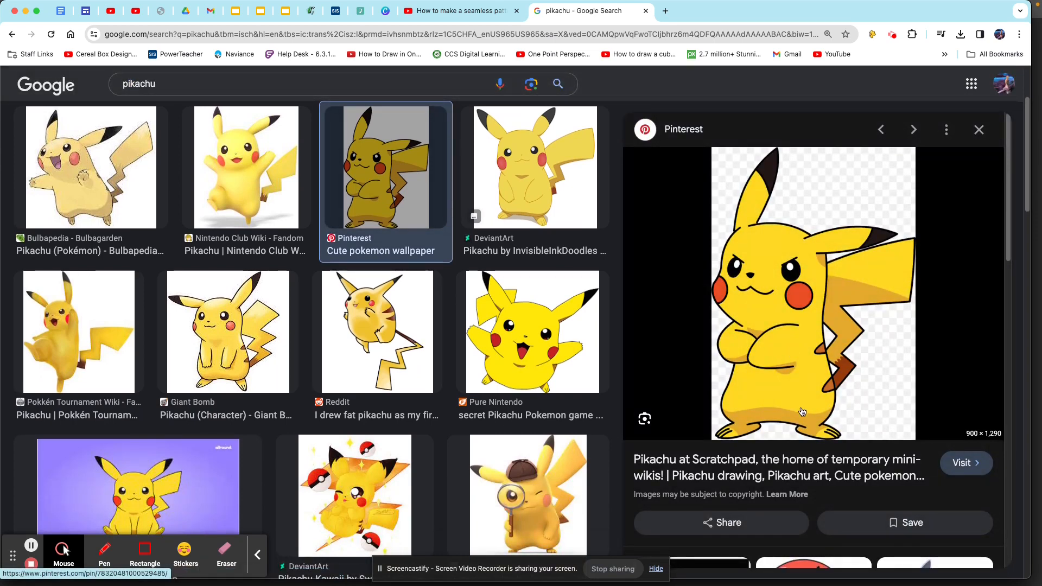
pyautogui.rightClick(786, 271)
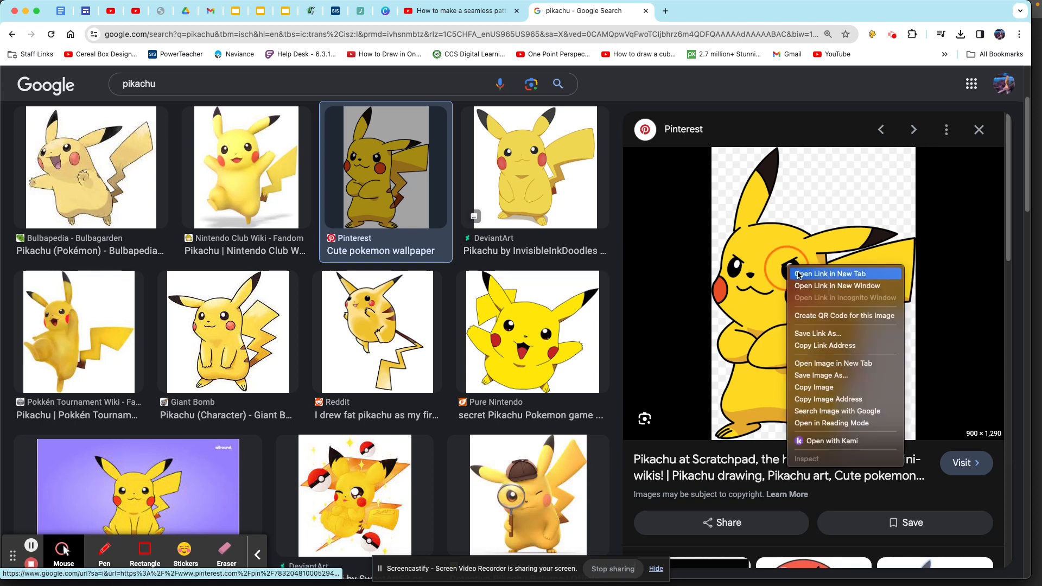
pyautogui.click(836, 368)
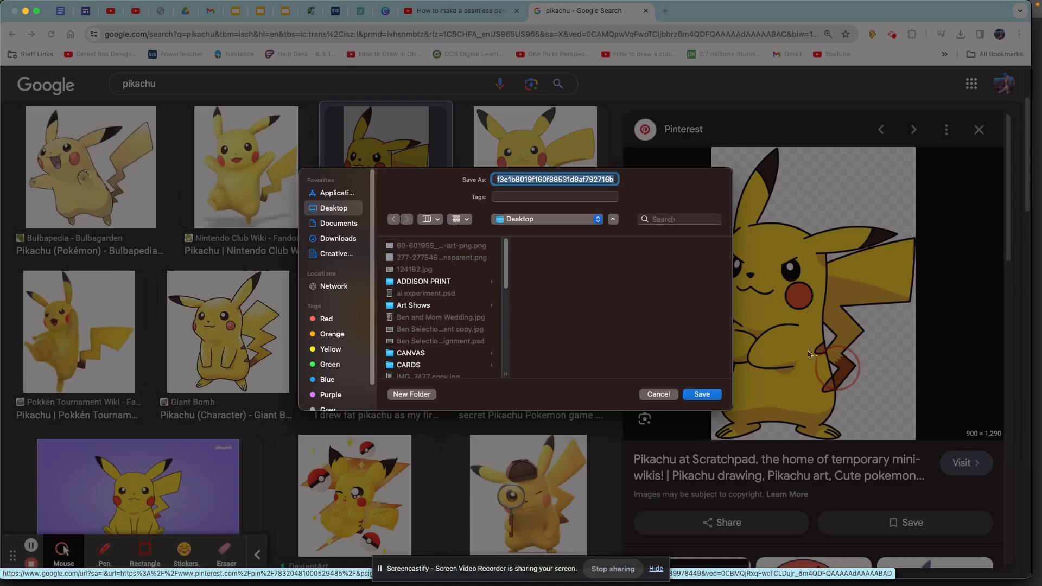
pyautogui.click(715, 395)
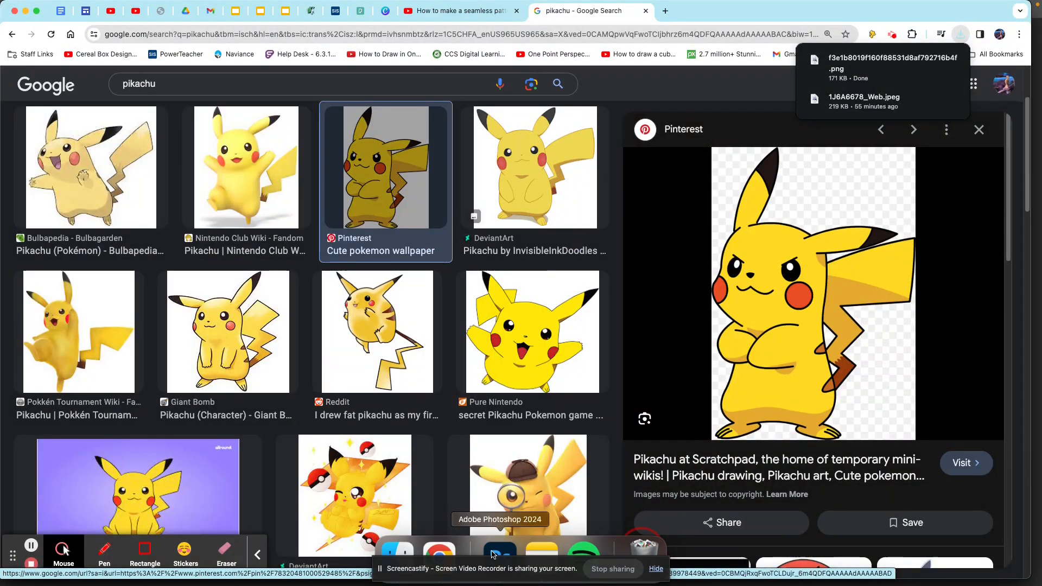
# - Switch back to Photoshop and clear the document by deleting the ellipse and rectangle layers, leaving one new blank layer
pyautogui.click(494, 553)
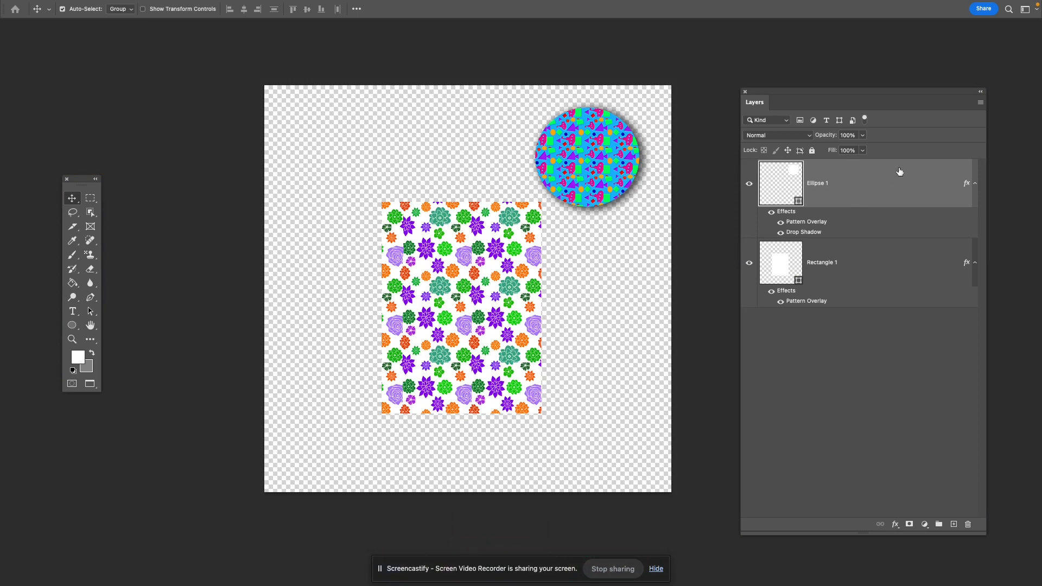
pyautogui.press('Delete')
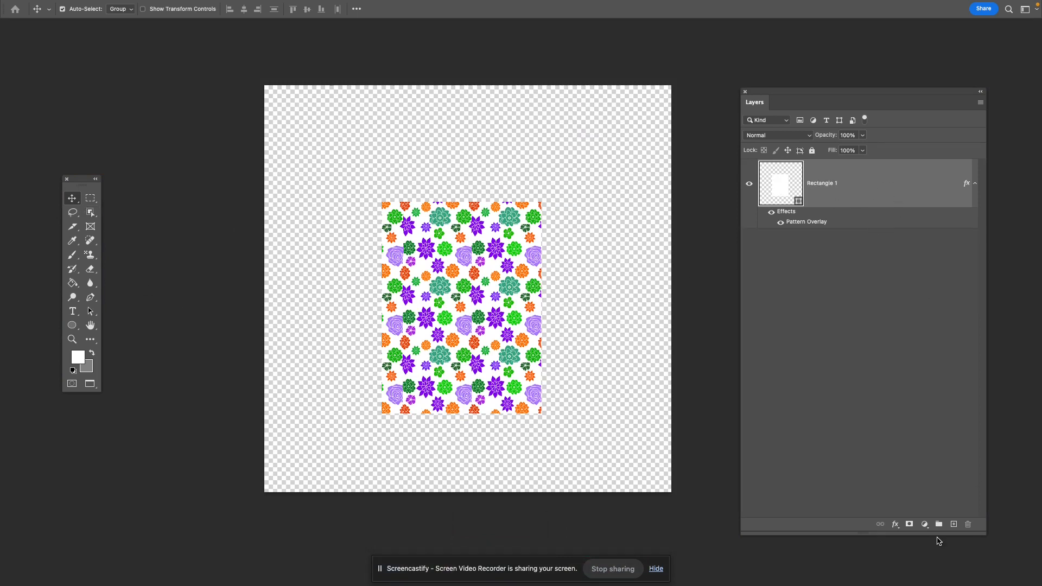
pyautogui.click(954, 524)
pyautogui.click(864, 244)
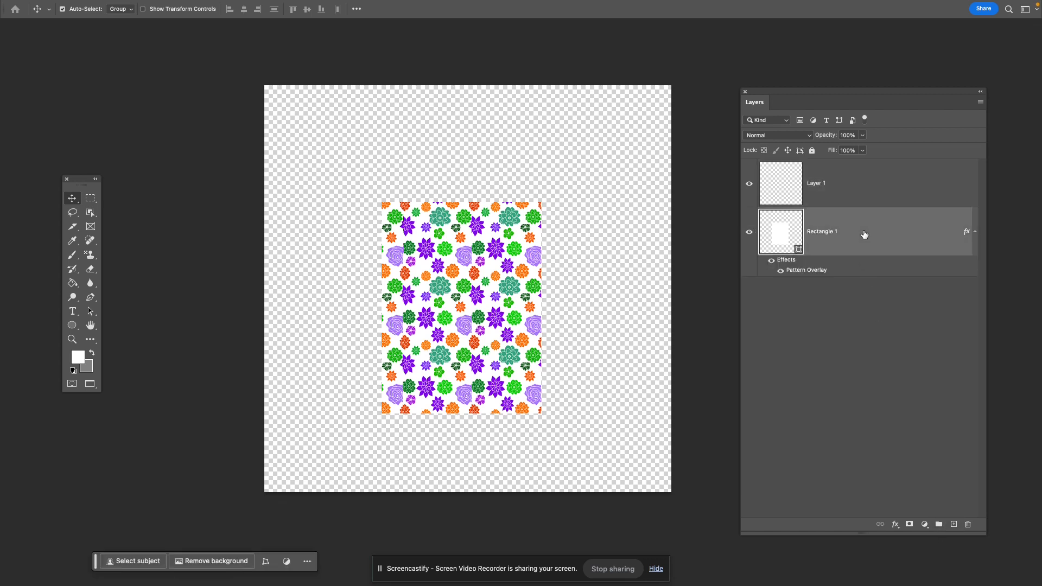
pyautogui.press('Delete')
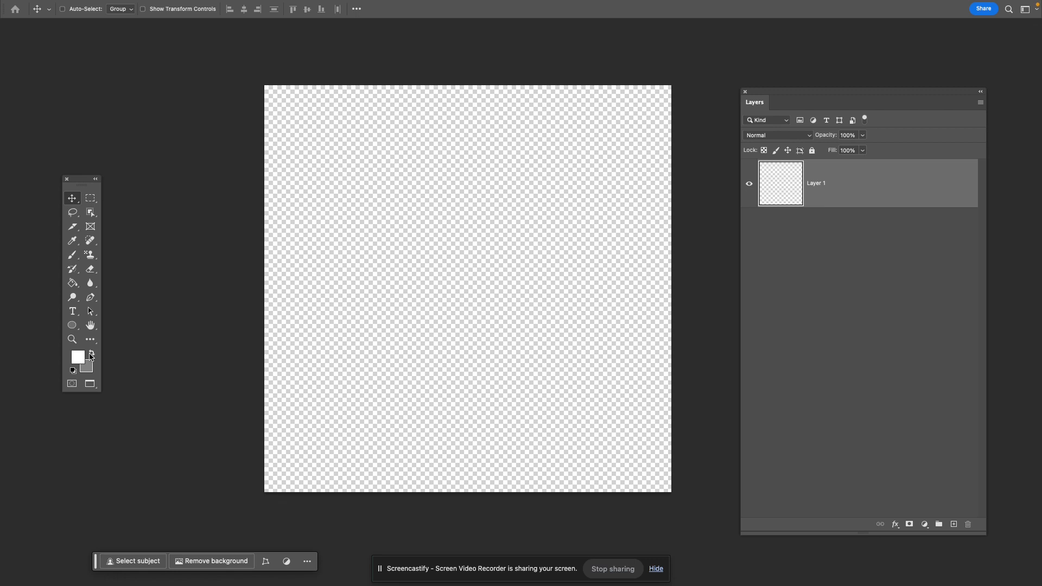
# - Open the saved Pikachu PNG from the Desktop
pyautogui.press('super+o')
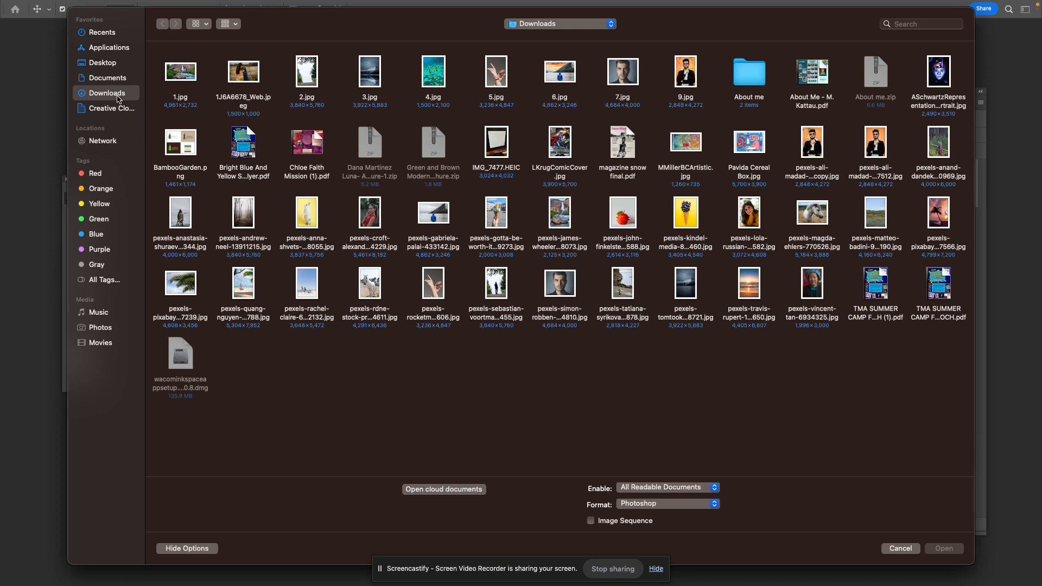
pyautogui.click(107, 62)
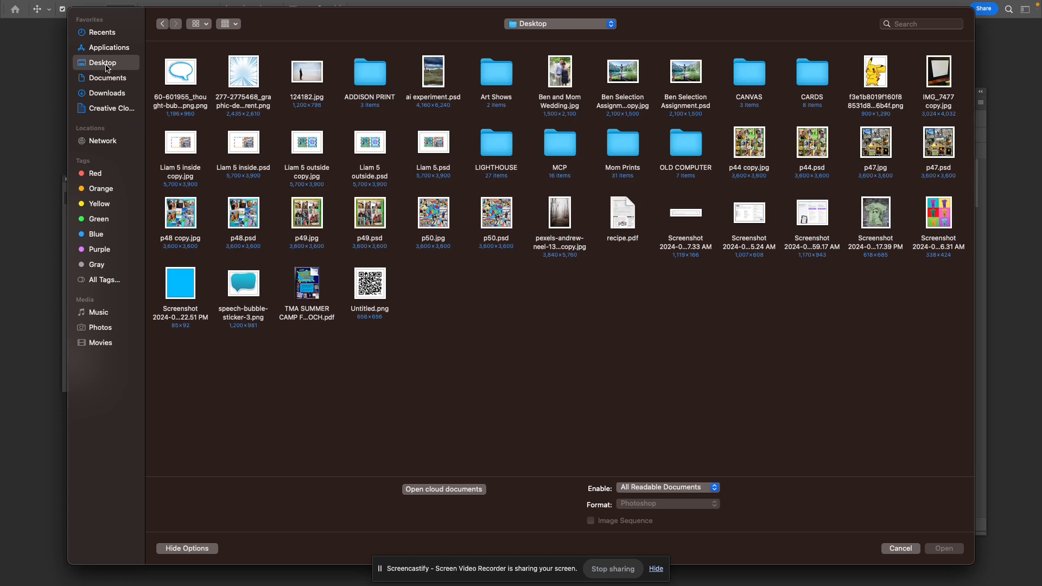
pyautogui.doubleClick(876, 73)
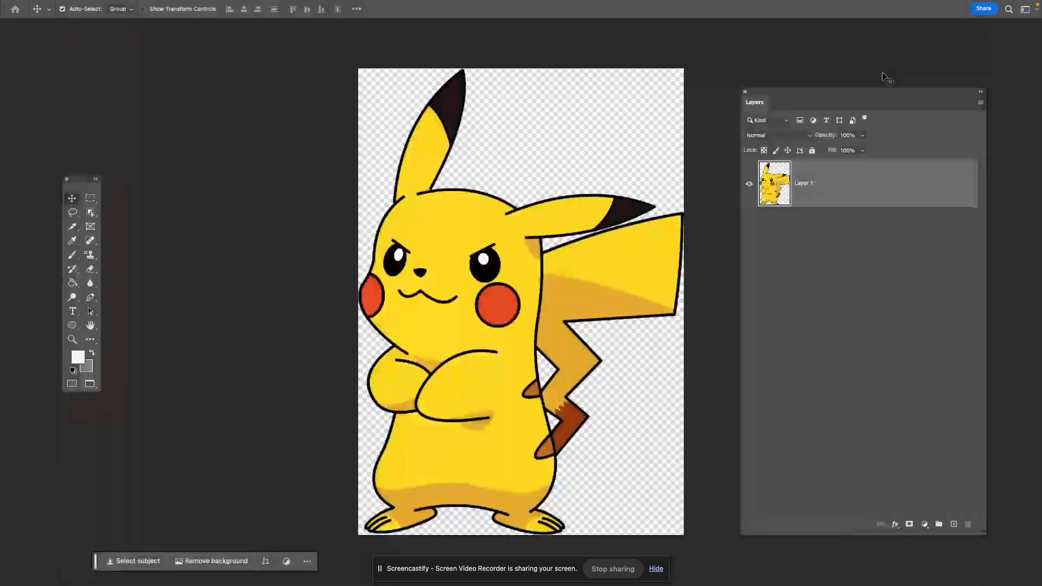
# - Scale the Pikachu down to about a fifth of its original size on its canvas
pyautogui.moveTo(443, 349); pyautogui.dragTo(458, 319)
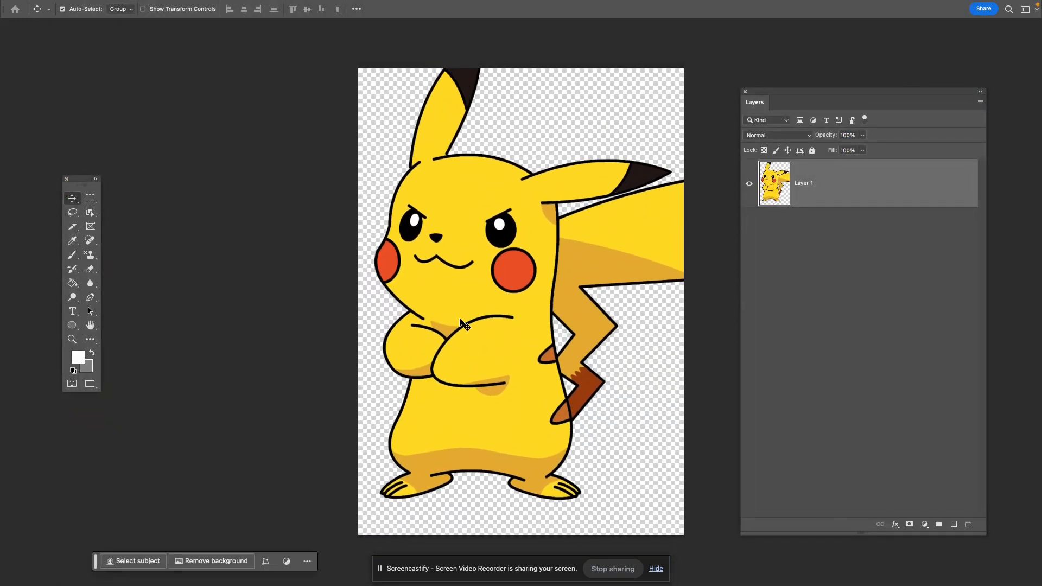
pyautogui.hotkey('ctrl', 't')
pyautogui.moveTo(704, 35); pyautogui.dragTo(443, 419)
pyautogui.moveTo(387, 456); pyautogui.dragTo(449, 423)
pyautogui.press('Return')
# - Duplicate the small Pikachu repeatedly and scatter the copies across the canvas, including one near the lower-left corner
pyautogui.keyDown('alt'); pyautogui.moveTo(440, 285); pyautogui.dragTo(633, 165); pyautogui.keyUp('alt')
pyautogui.keyDown('alt'); pyautogui.moveTo(574, 303); pyautogui.dragTo(492, 350); pyautogui.keyUp('alt')
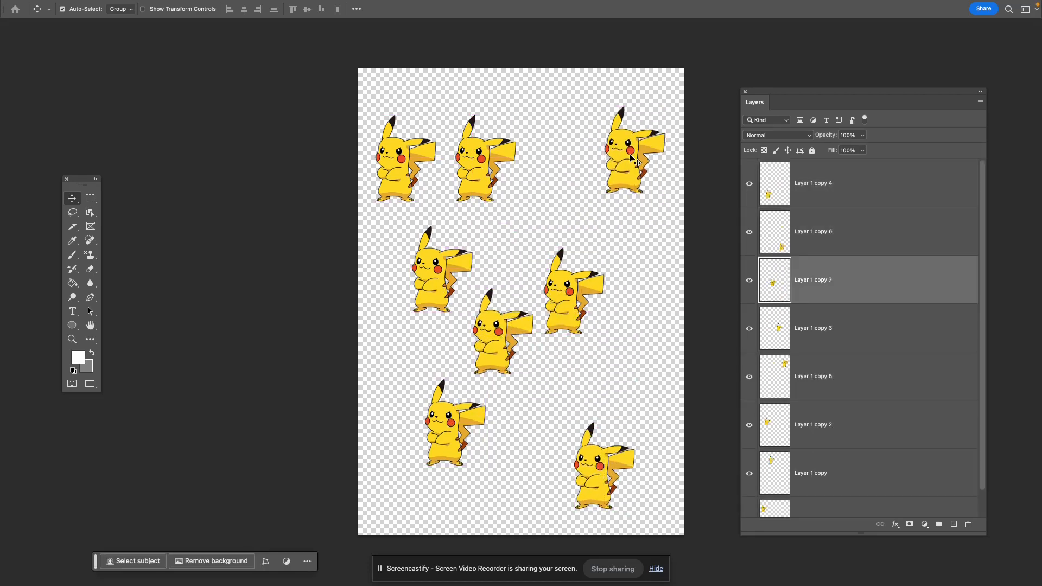
pyautogui.keyDown('alt'); pyautogui.moveTo(482, 168); pyautogui.dragTo(561, 189); pyautogui.keyUp('alt')
pyautogui.keyDown('alt'); pyautogui.moveTo(400, 169); pyautogui.dragTo(396, 474); pyautogui.keyUp('alt')
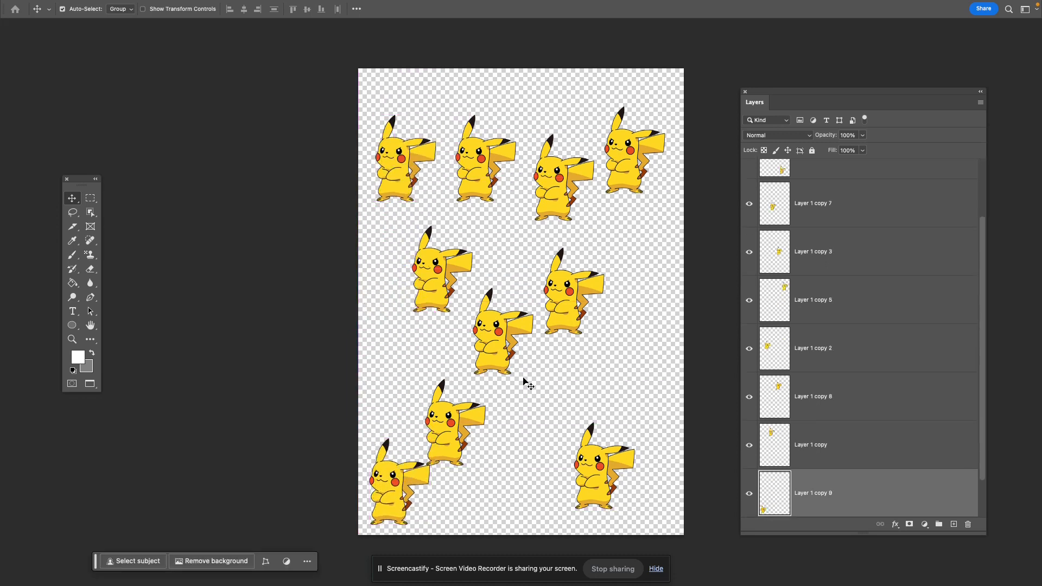
# - Add four more Pikachu copies and shift some existing ones to fill the gaps and even out the spacing
pyautogui.keyDown('alt'); pyautogui.moveTo(505, 338); pyautogui.dragTo(638, 371); pyautogui.keyUp('alt')
pyautogui.keyDown('alt'); pyautogui.moveTo(445, 281); pyautogui.dragTo(381, 370); pyautogui.keyUp('alt')
pyautogui.moveTo(451, 433); pyautogui.dragTo(468, 436)
pyautogui.moveTo(498, 358); pyautogui.dragTo(474, 350)
pyautogui.moveTo(557, 313); pyautogui.dragTo(599, 286)
pyautogui.moveTo(538, 271); pyautogui.dragTo(561, 405)
pyautogui.moveTo(560, 203); pyautogui.dragTo(521, 265)
pyautogui.moveTo(520, 264); pyautogui.dragTo(558, 170)
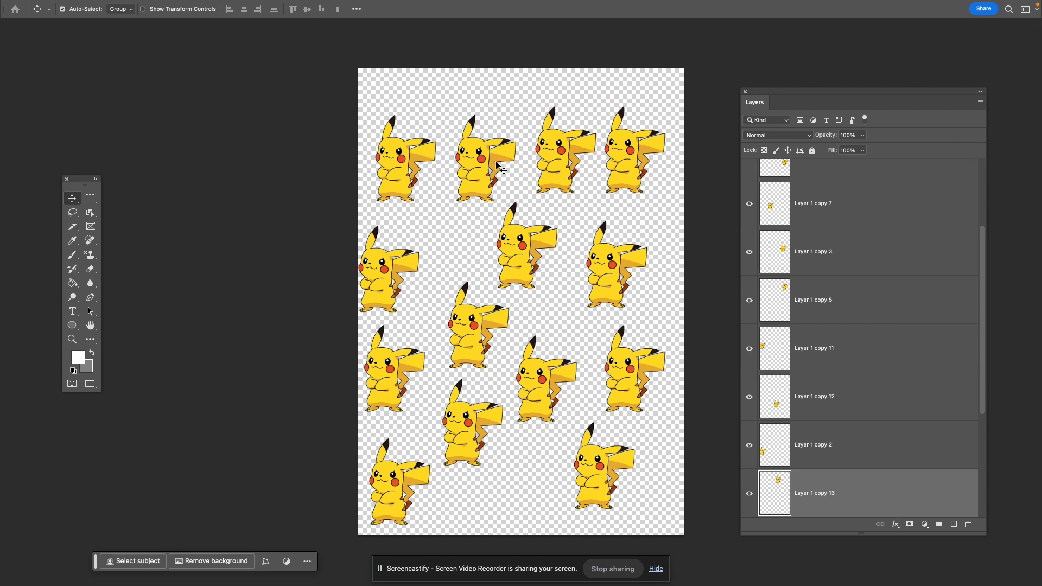
# - Add Pikachu copies in the lower middle, along the canvas's top edge and at the right edge, shifting the neighbouring third-row copy for spacing
pyautogui.moveTo(475, 431); pyautogui.dragTo(543, 480)
pyautogui.moveTo(602, 467); pyautogui.dragTo(519, 65)
pyautogui.moveTo(473, 161); pyautogui.dragTo(424, 75)
pyautogui.moveTo(629, 160); pyautogui.dragTo(587, 73)
pyautogui.moveTo(618, 279); pyautogui.dragTo(591, 279)
pyautogui.moveTo(591, 279); pyautogui.dragTo(671, 274)
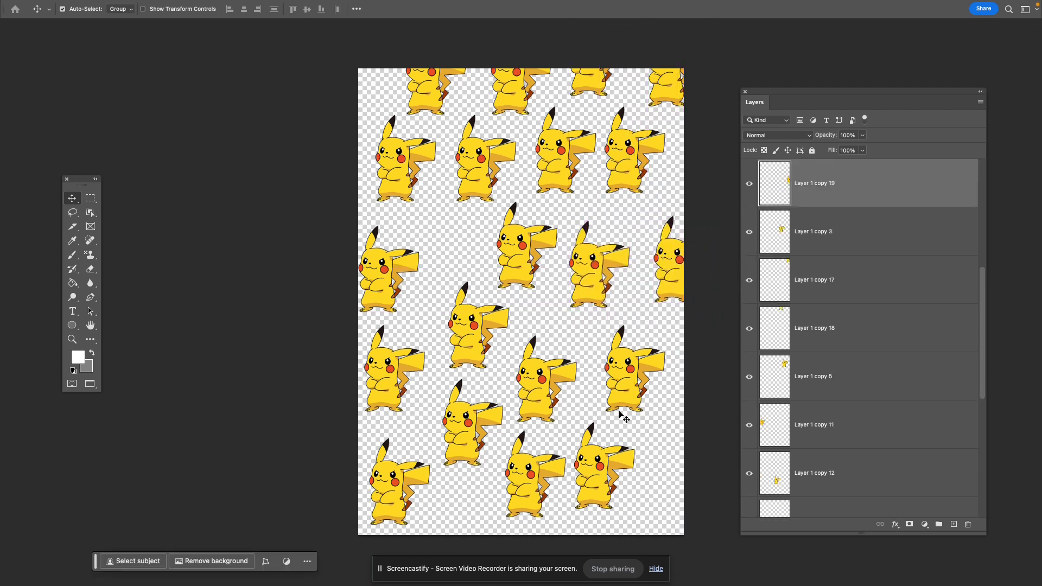
# - Place Pikachu copies across the bottom edge, at the lower-right edge and in the gap below the second Pikachu of the upper row
pyautogui.moveTo(465, 446); pyautogui.dragTo(463, 510)
pyautogui.moveTo(590, 481); pyautogui.dragTo(657, 482)
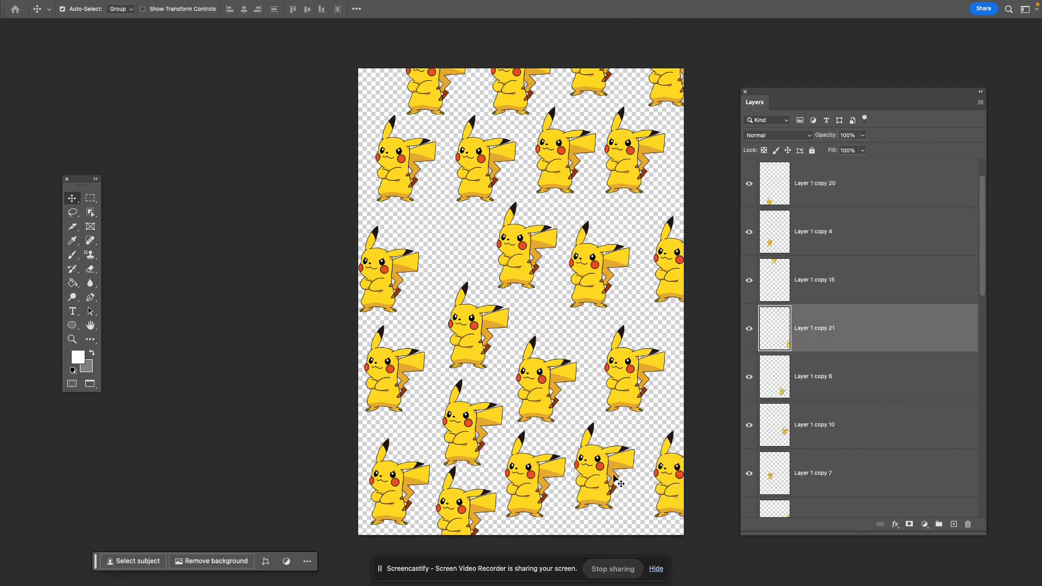
pyautogui.moveTo(479, 182); pyautogui.dragTo(453, 241)
# - Try the Offset filter with Wrap Around on a single Pikachu copy's layer, varying the vertical shift
pyautogui.moveTo(100, 2)
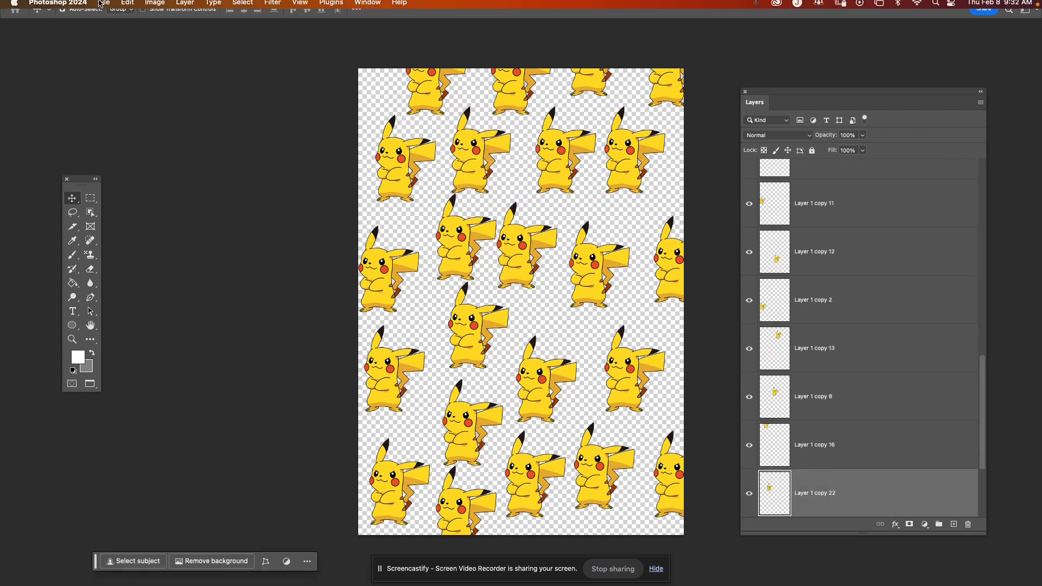
pyautogui.click(271, 6)
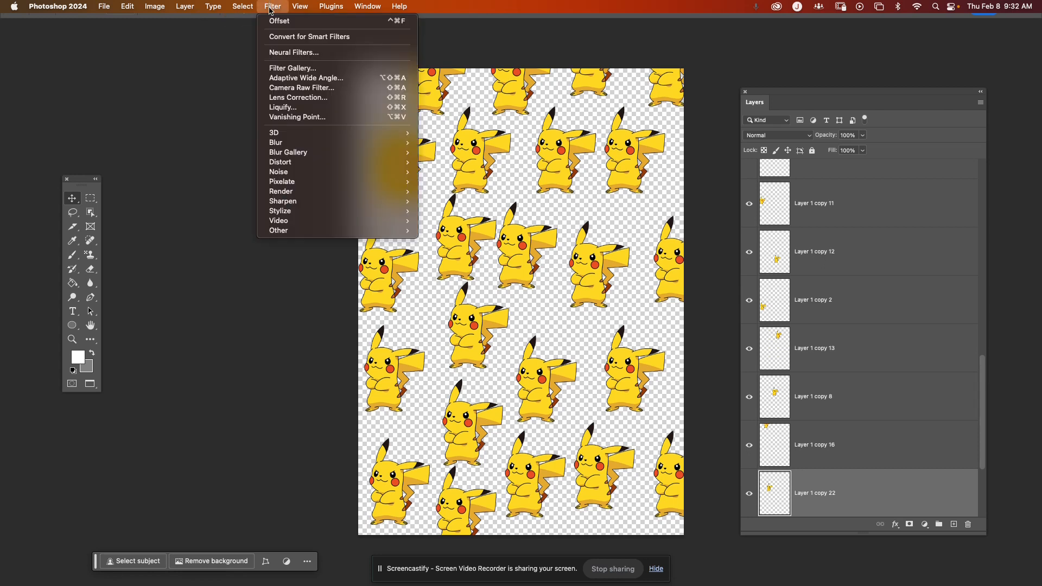
pyautogui.moveTo(350, 229)
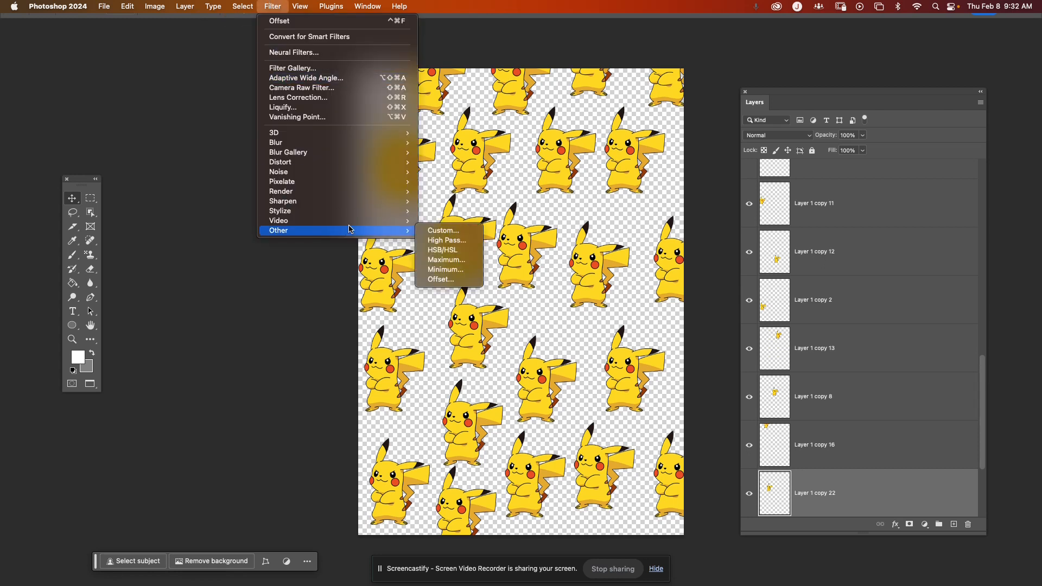
pyautogui.click(440, 279)
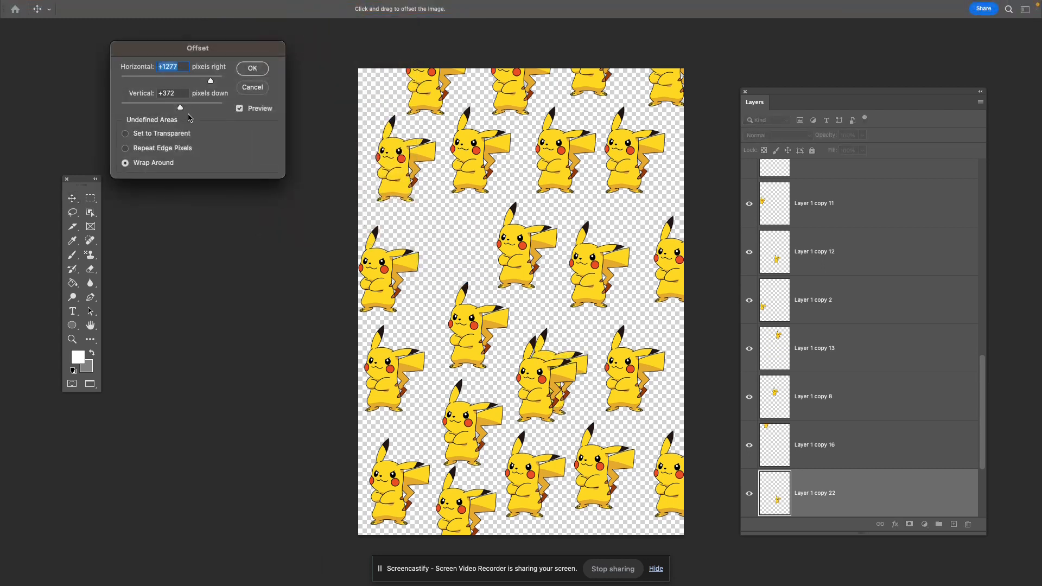
pyautogui.moveTo(181, 108); pyautogui.dragTo(171, 107)
pyautogui.moveTo(172, 106); pyautogui.dragTo(214, 109)
pyautogui.click(252, 69)
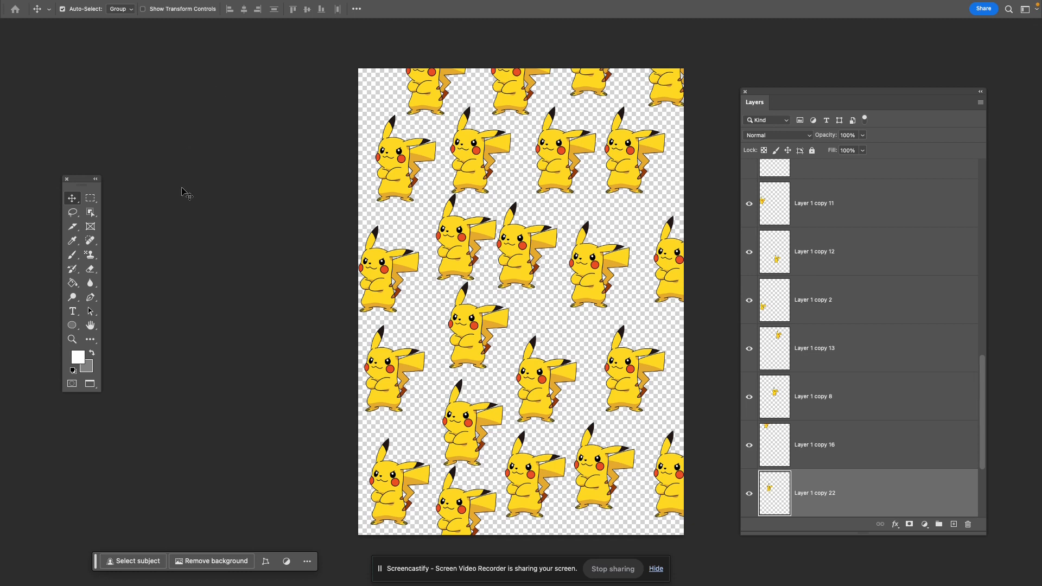
pyautogui.click(93, 198)
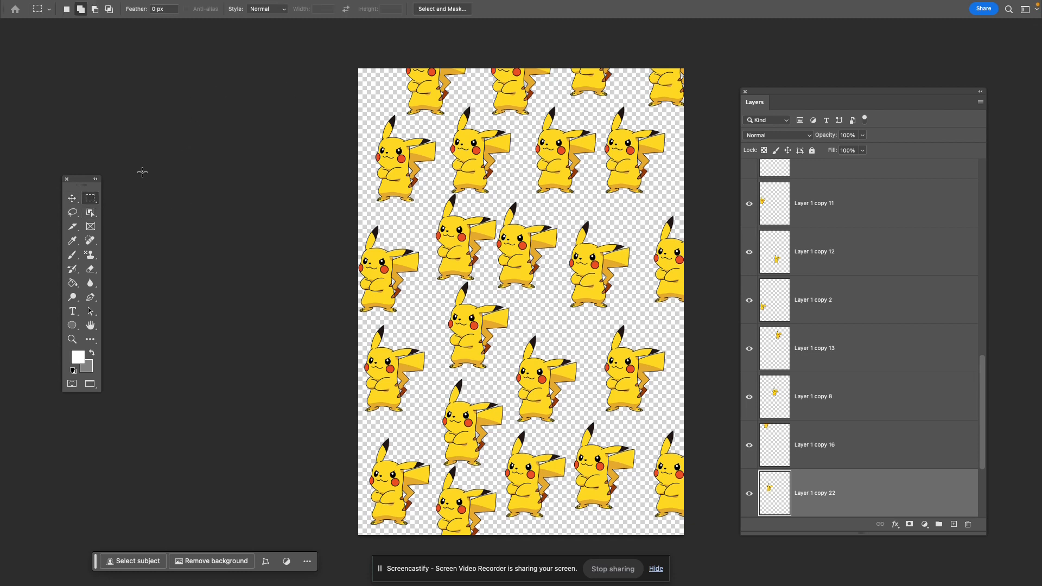
pyautogui.moveTo(344, 55); pyautogui.dragTo(556, 396)
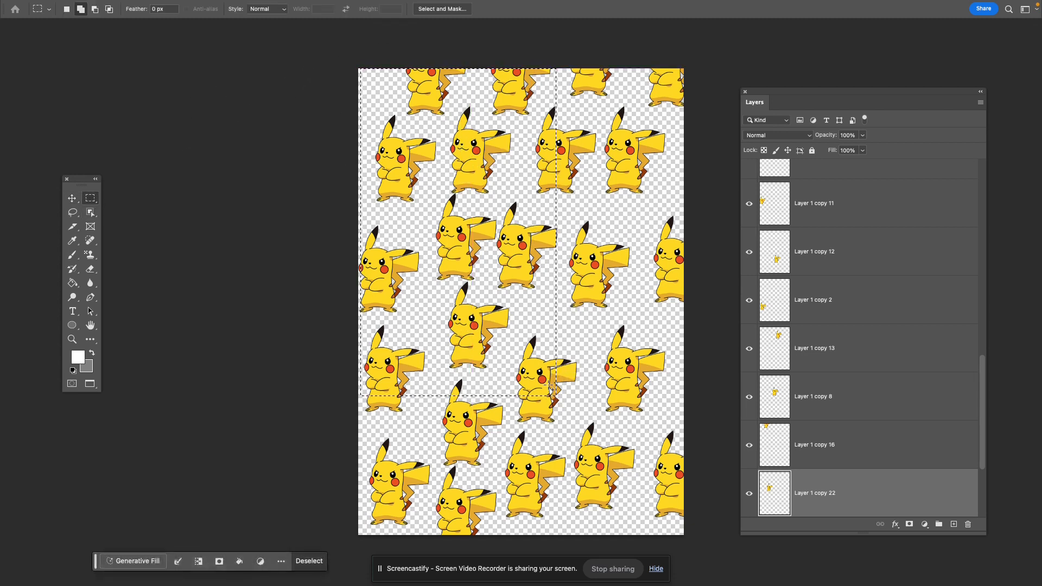
pyautogui.click(548, 388)
# - Select all Pikachu layers from Layer 1 copy 14 down to Layer 1 and combine them with Merge Visible
pyautogui.scroll(-5, 890, 326)
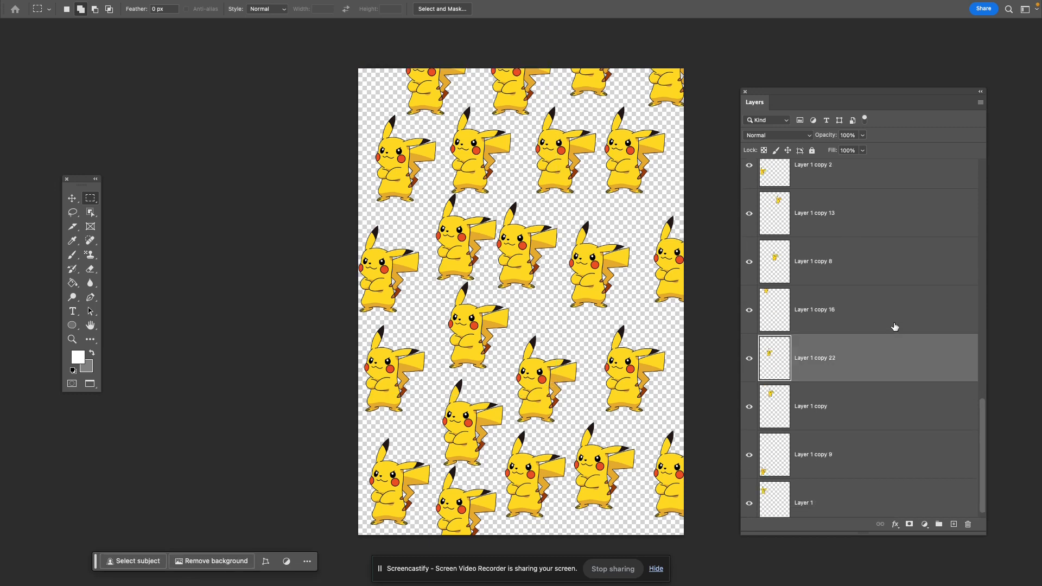
pyautogui.scroll(10, 885, 304)
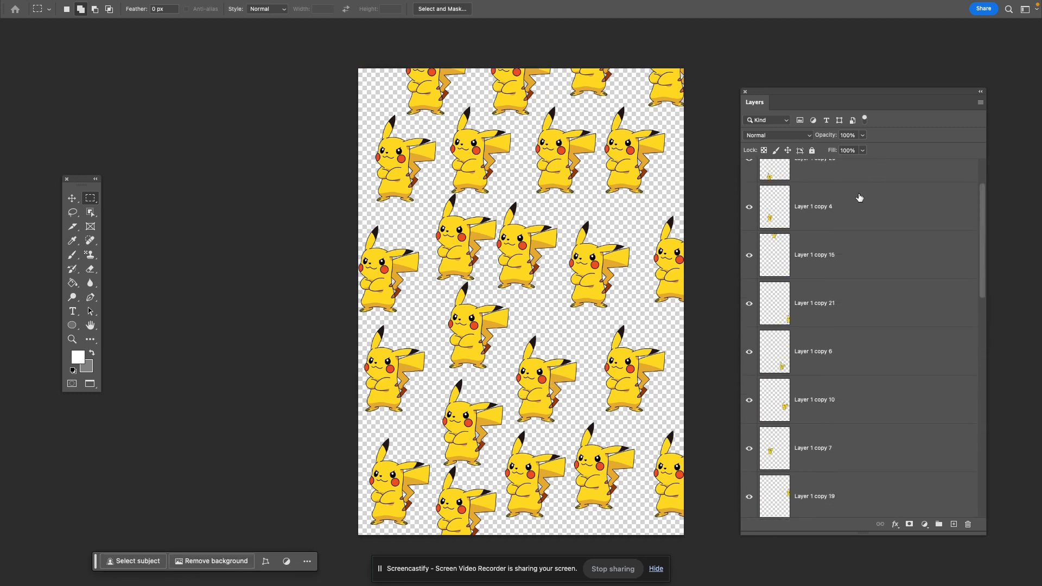
pyautogui.click(886, 181)
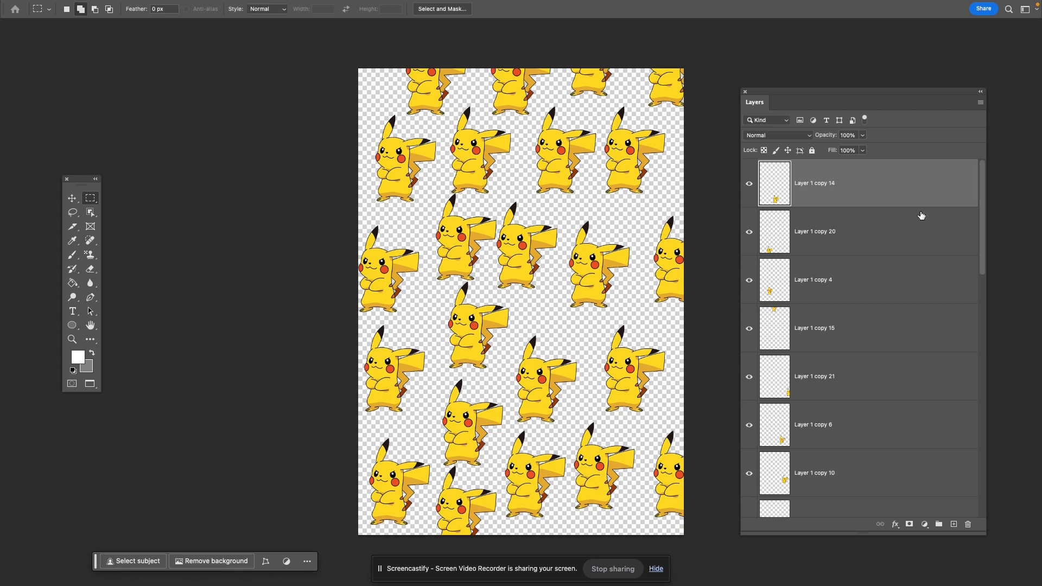
pyautogui.keyDown('shift'); pyautogui.click(925, 232); pyautogui.keyUp('shift')
pyautogui.keyDown('shift'); pyautogui.click(924, 294); pyautogui.keyUp('shift')
pyautogui.keyDown('shift'); pyautogui.click(882, 335); pyautogui.keyUp('shift')
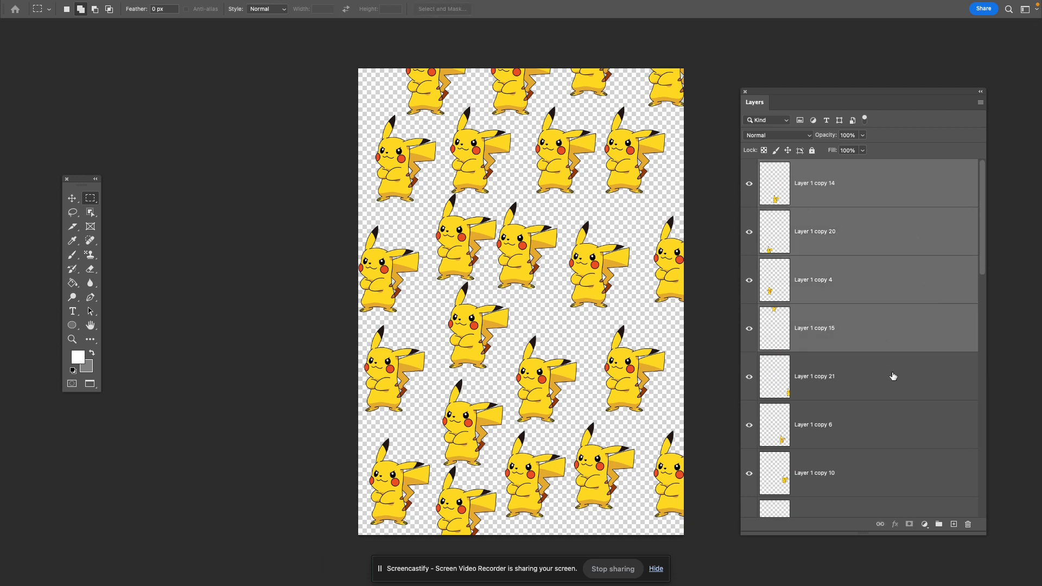
pyautogui.keyDown('shift'); pyautogui.click(893, 384); pyautogui.keyUp('shift')
pyautogui.keyDown('shift'); pyautogui.click(891, 422); pyautogui.keyUp('shift')
pyautogui.scroll(-10, 890, 422)
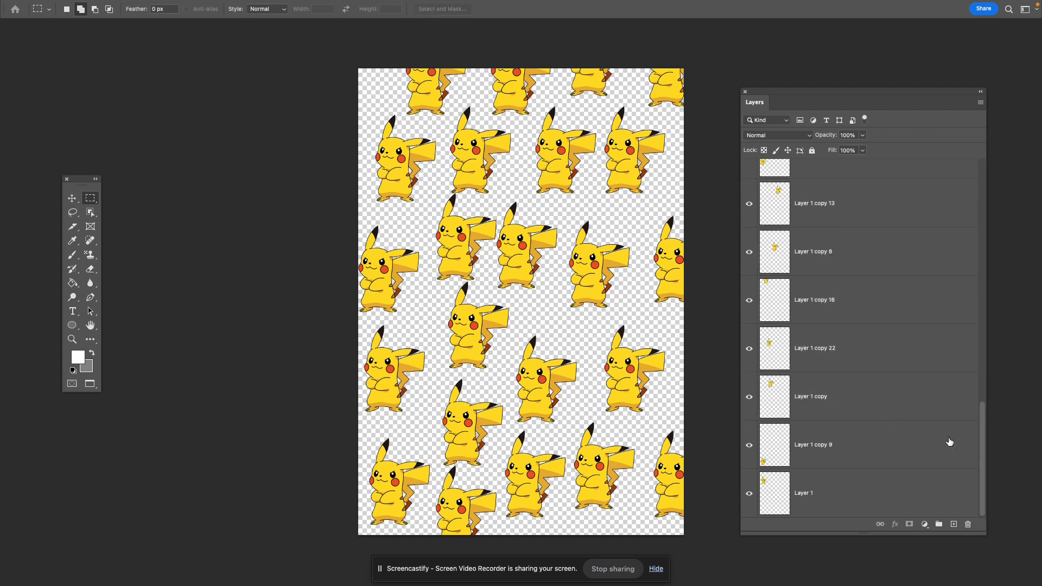
pyautogui.keyDown('shift'); pyautogui.click(928, 486); pyautogui.keyUp('shift')
pyautogui.scroll(4, 905, 419)
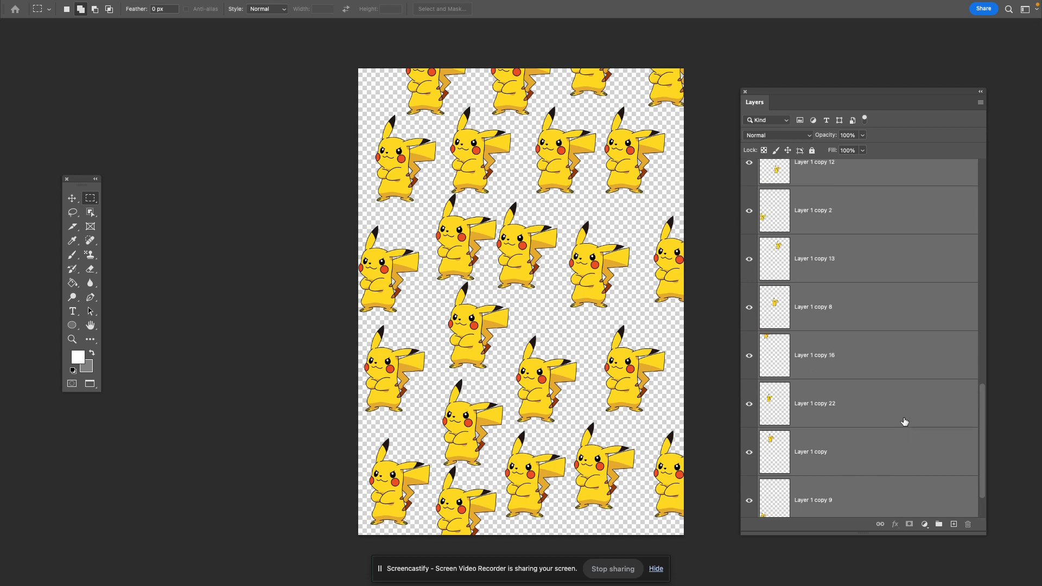
pyautogui.scroll(3, 905, 418)
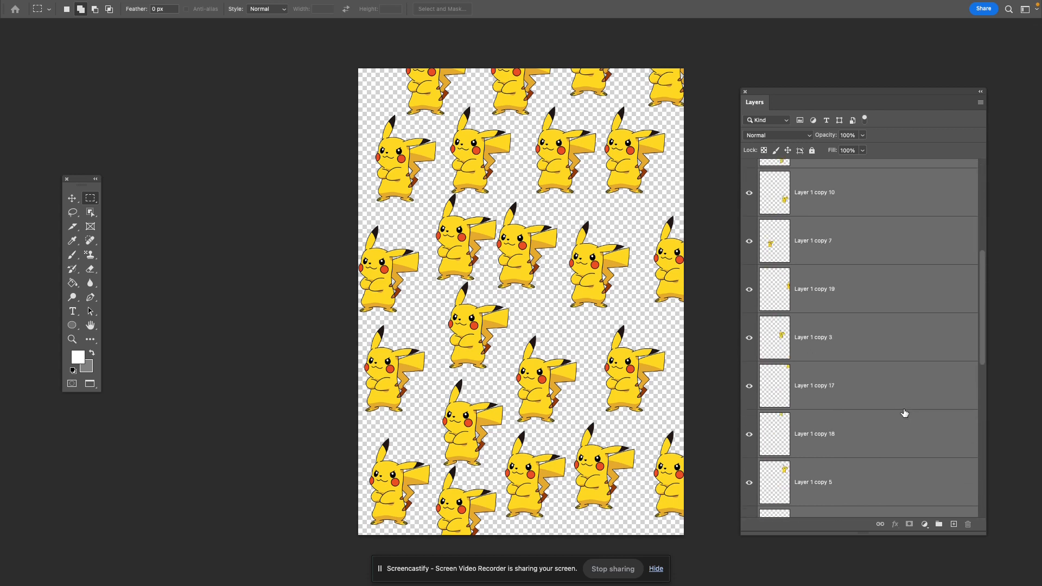
pyautogui.scroll(-5, 905, 411)
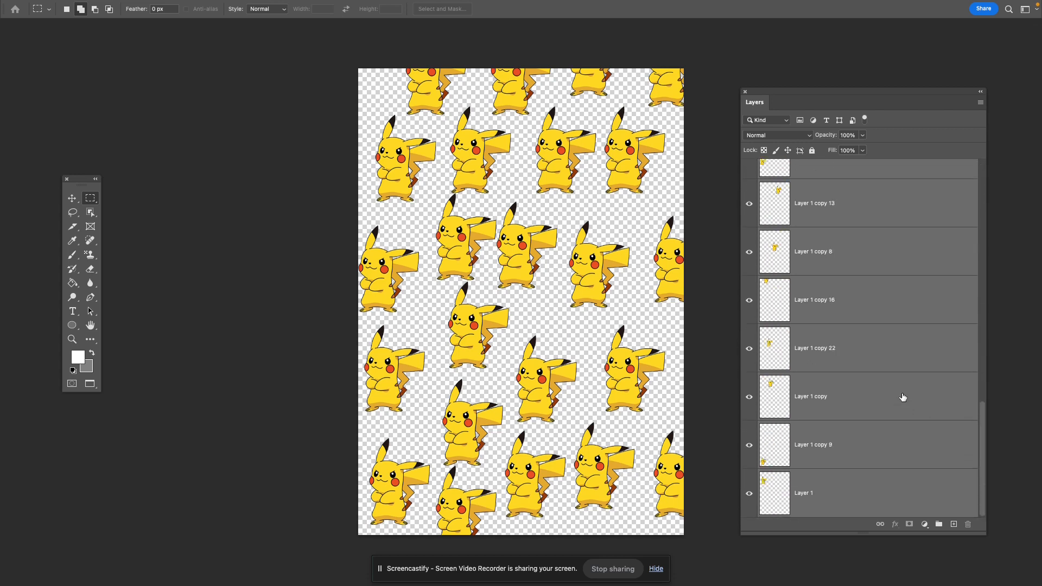
pyautogui.rightClick(868, 265)
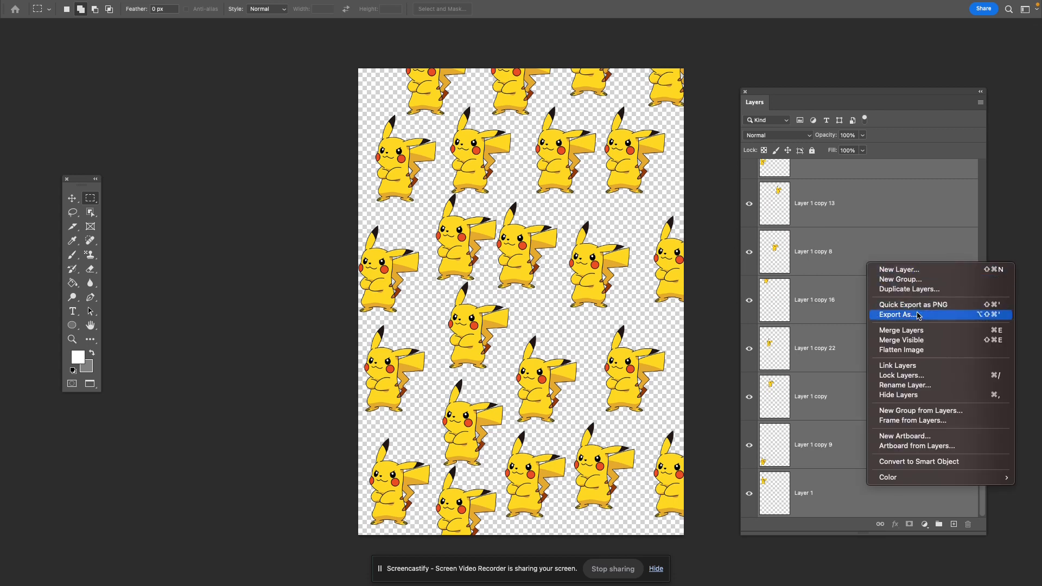
pyautogui.click(916, 342)
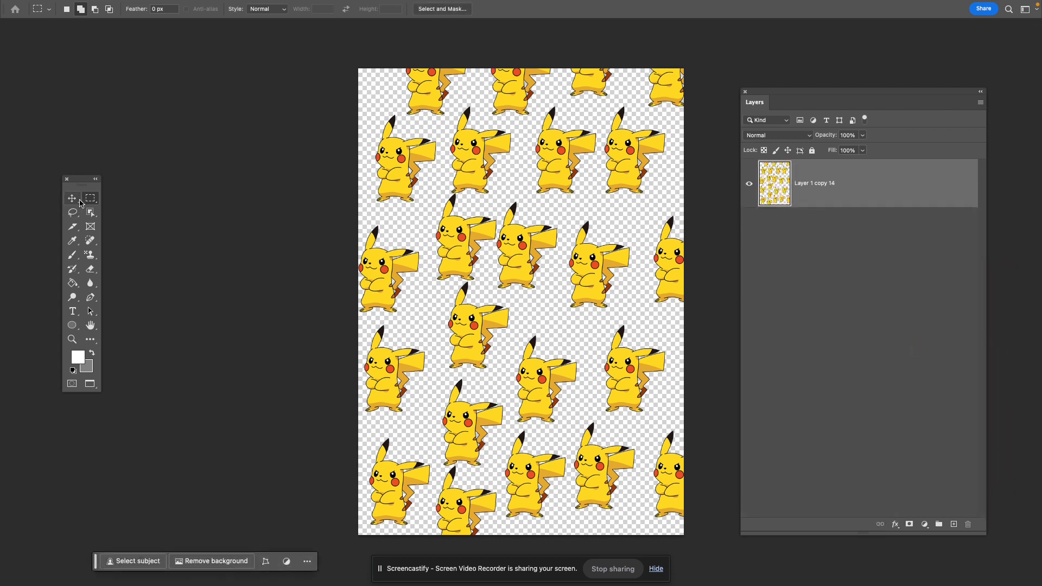
# - Try the Offset filter on the merged Pikachu layer with Wrap Around, at +862 pixels right and +2580 pixels down
pyautogui.moveTo(335, 54); pyautogui.dragTo(698, 538)
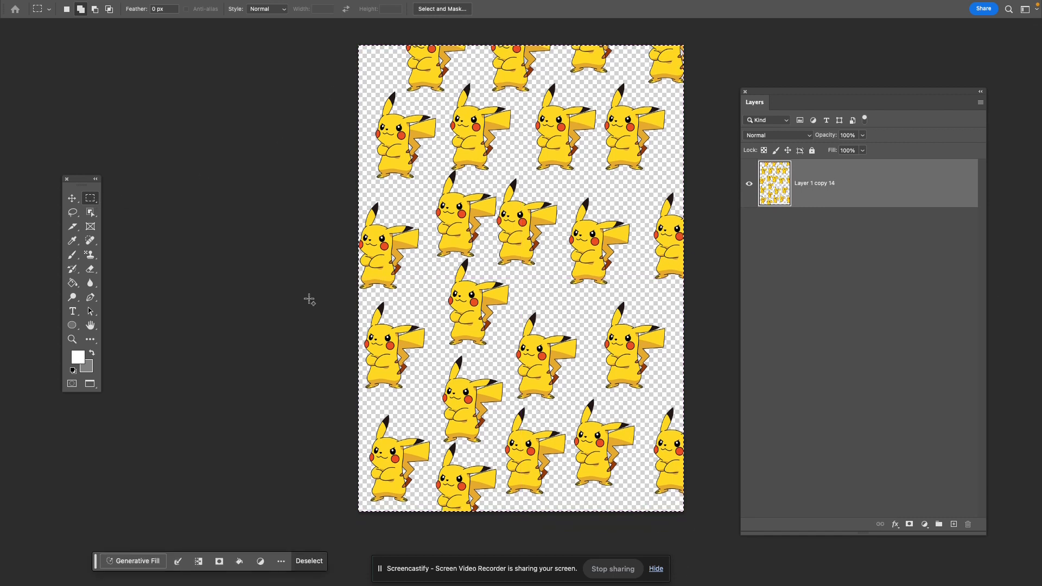
pyautogui.click(260, 288)
pyautogui.click(280, 7)
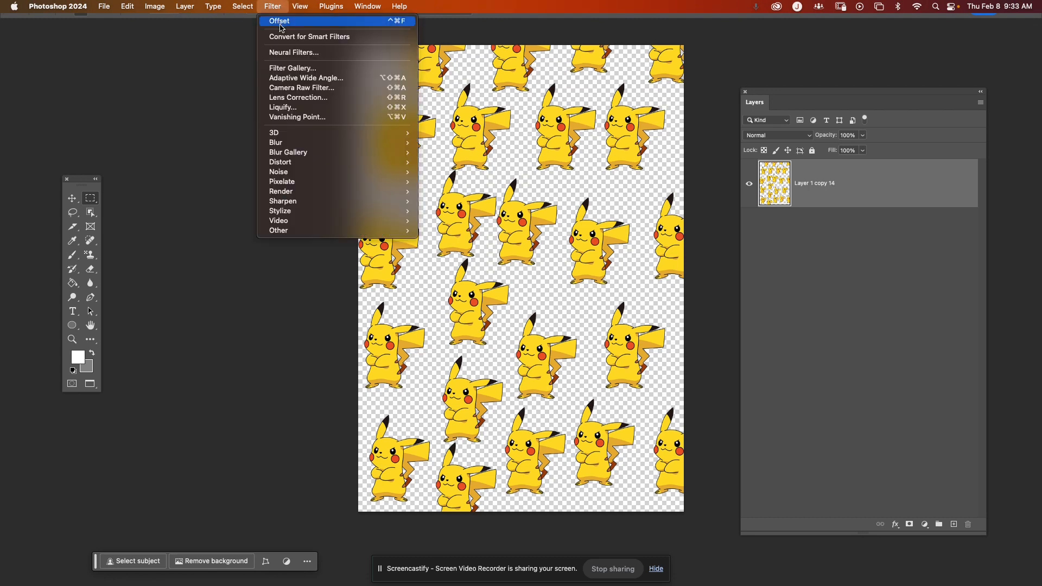
pyautogui.moveTo(348, 230)
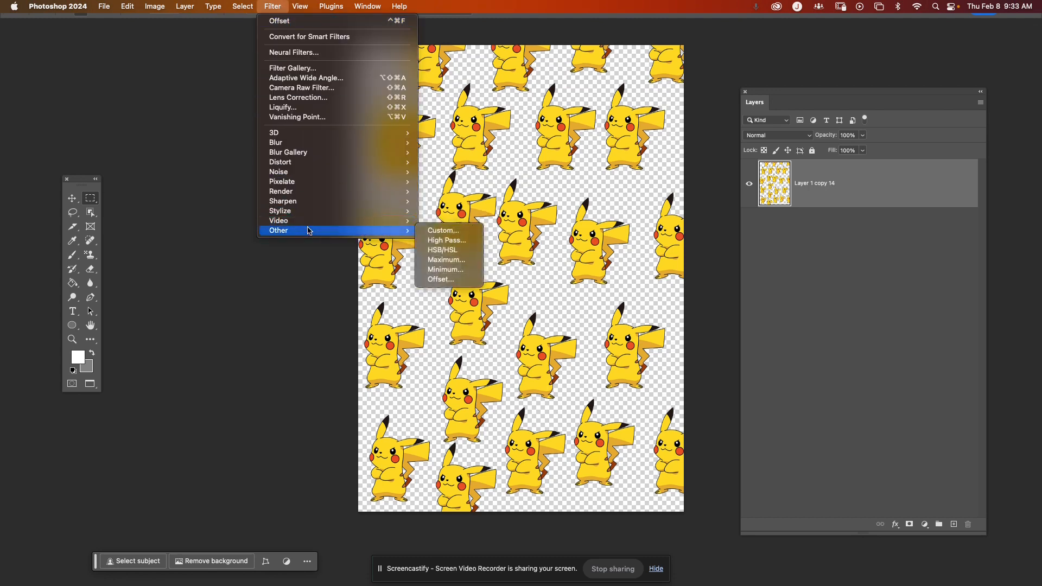
pyautogui.click(450, 279)
pyautogui.moveTo(180, 111); pyautogui.dragTo(234, 111)
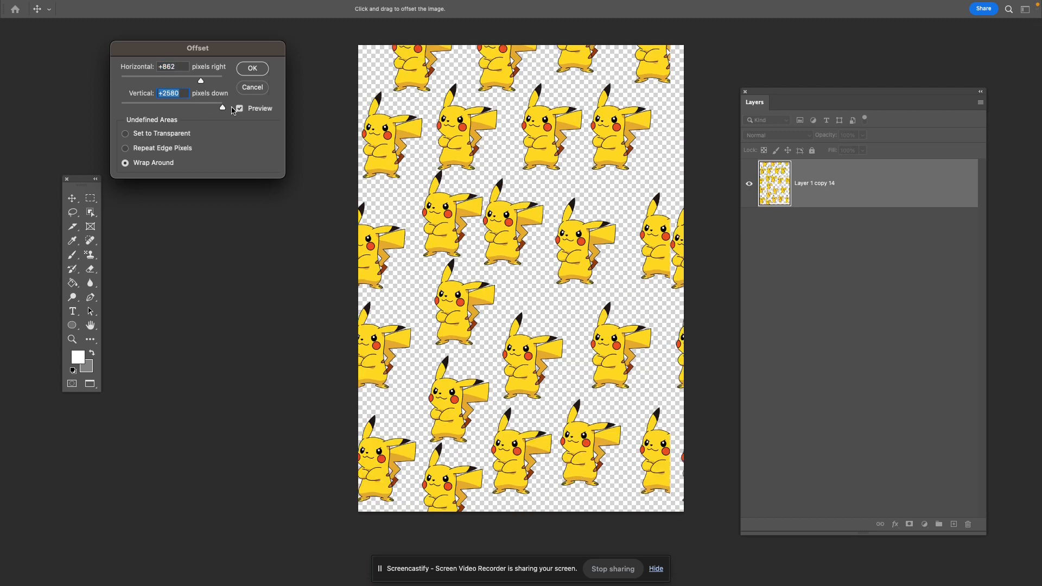
pyautogui.click(255, 91)
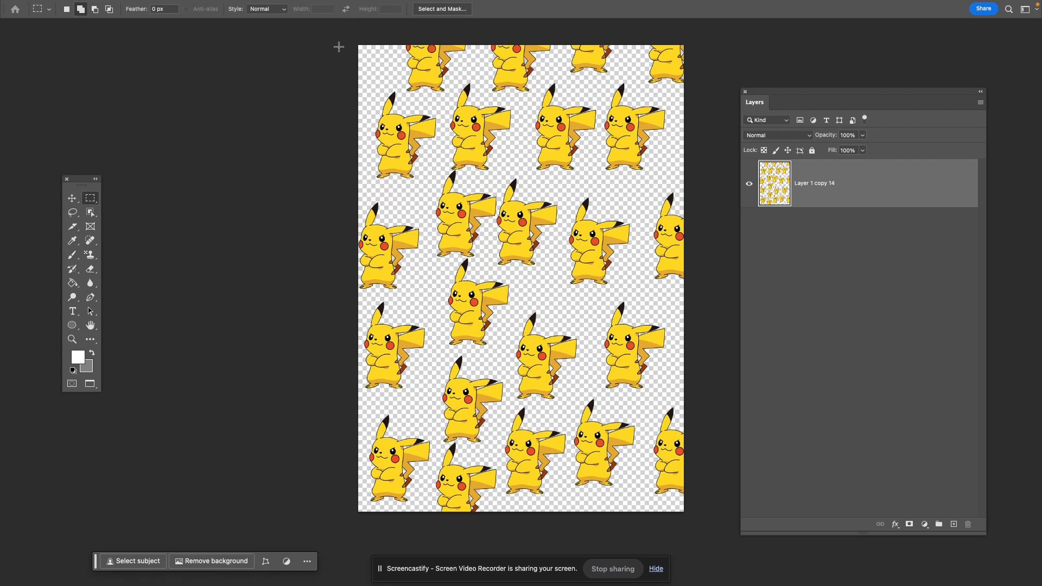
# - Select the entire Pikachu canvas and define it as a pattern named Pikachu
pyautogui.moveTo(346, 40); pyautogui.dragTo(729, 540)
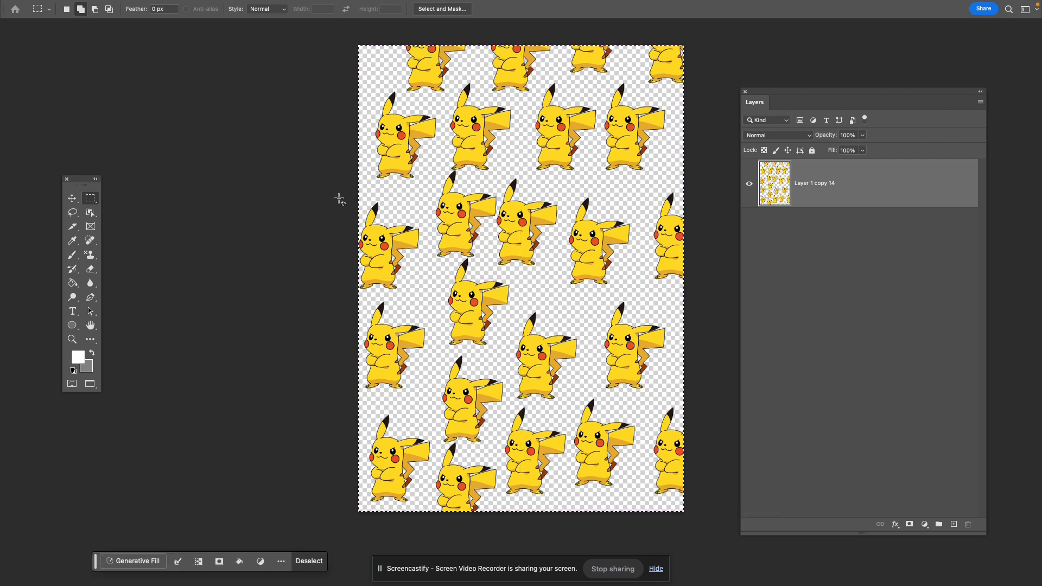
pyautogui.click(126, 6)
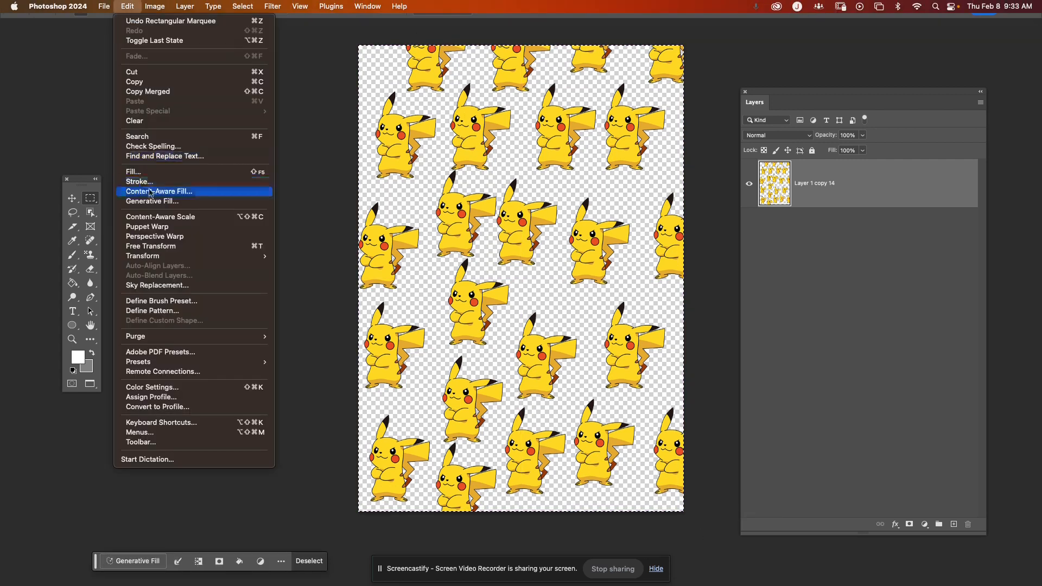
pyautogui.click(183, 312)
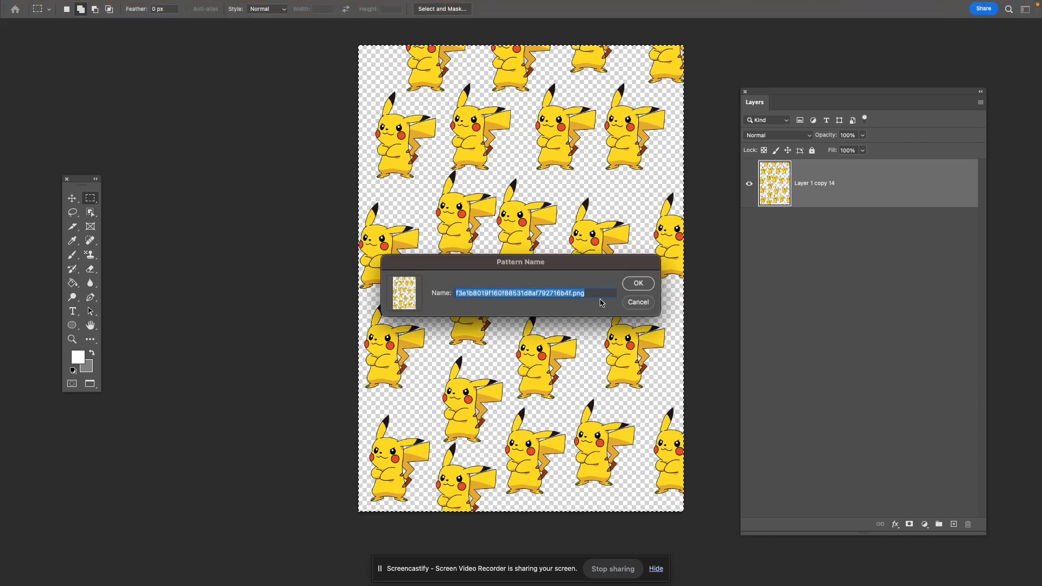
pyautogui.write('pikachu')
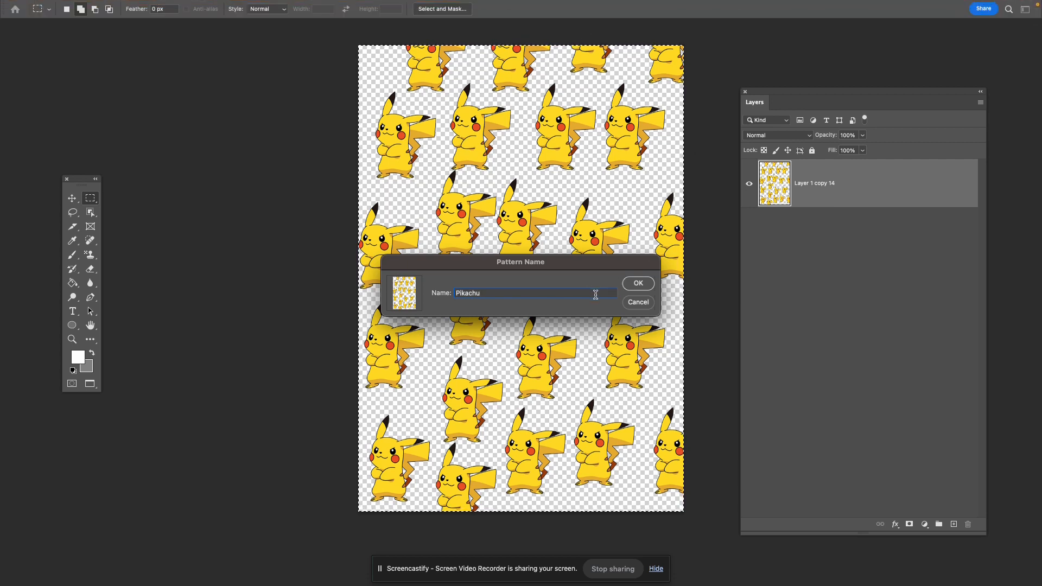
pyautogui.click(649, 285)
pyautogui.click(650, 287)
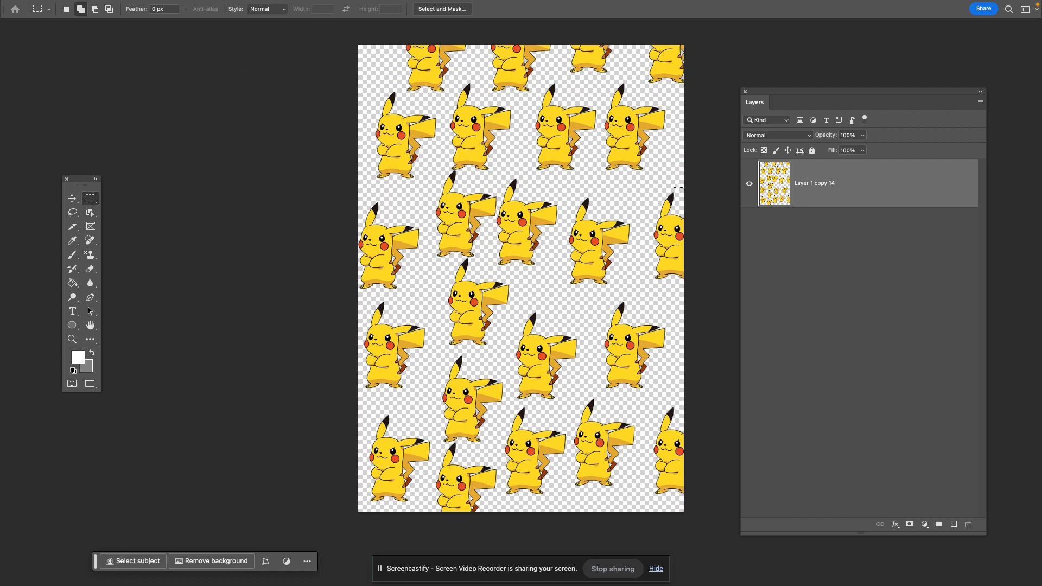
# - Set the foreground color to bright purple, 9a00fc
pyautogui.click(81, 357)
pyautogui.moveTo(624, 297); pyautogui.dragTo(661, 226)
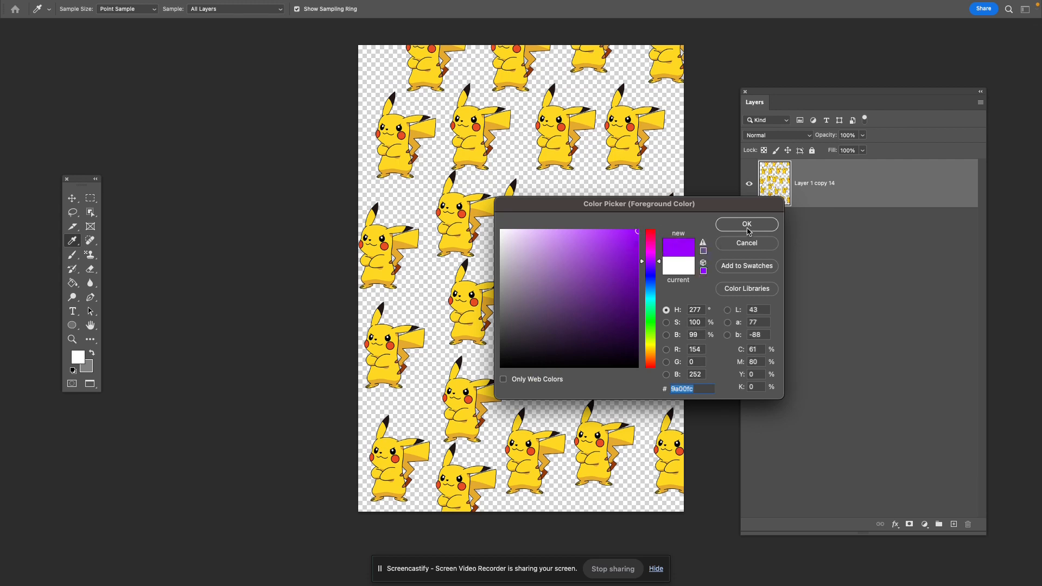
pyautogui.click(748, 225)
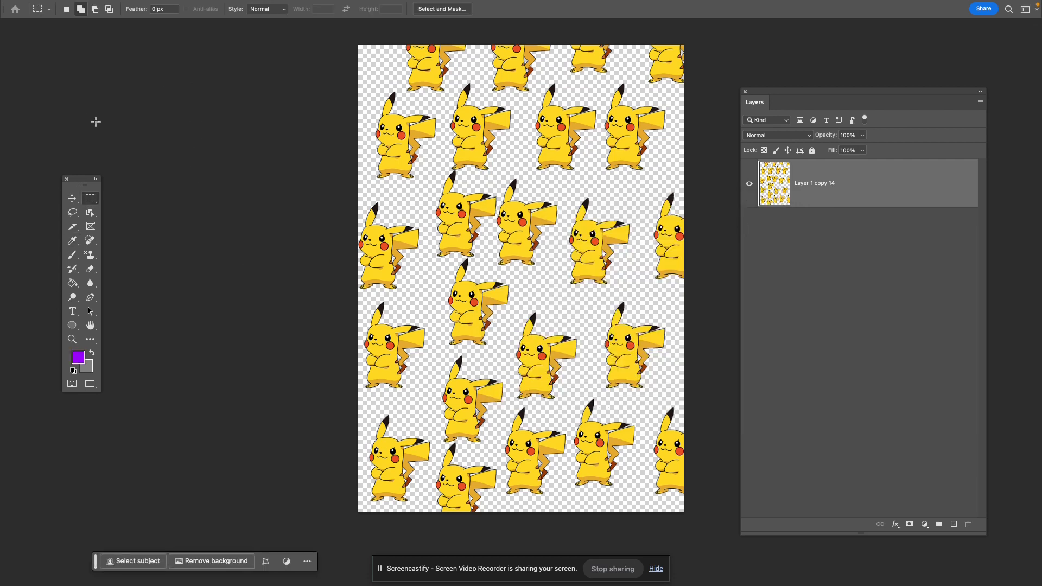
# - Select the whole canvas, fill the merged Pikachu layer with the purple foreground color, and deselect
pyautogui.moveTo(357, 31); pyautogui.dragTo(729, 577)
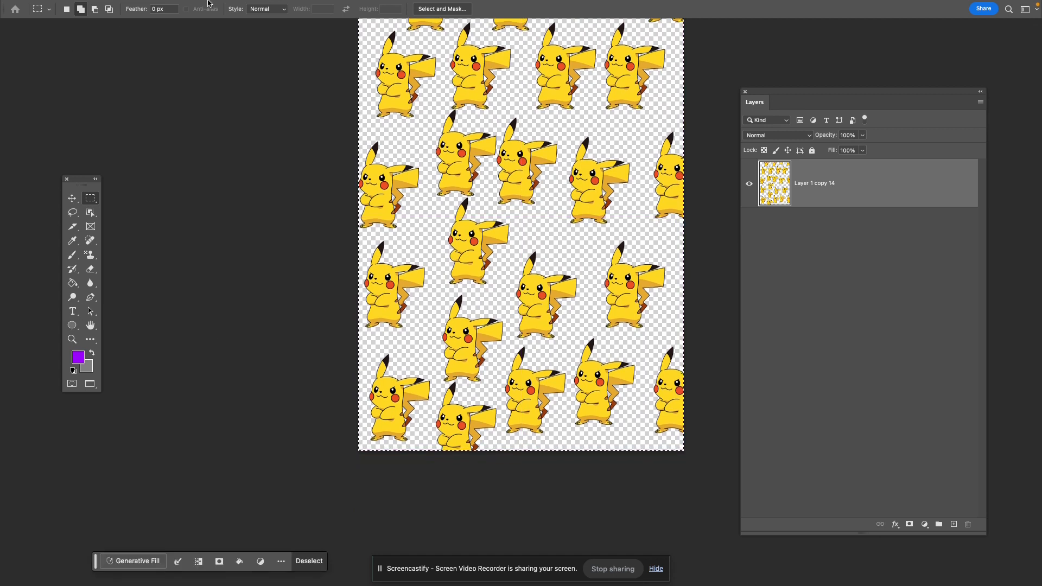
pyautogui.moveTo(208, 1)
pyautogui.click(128, 7)
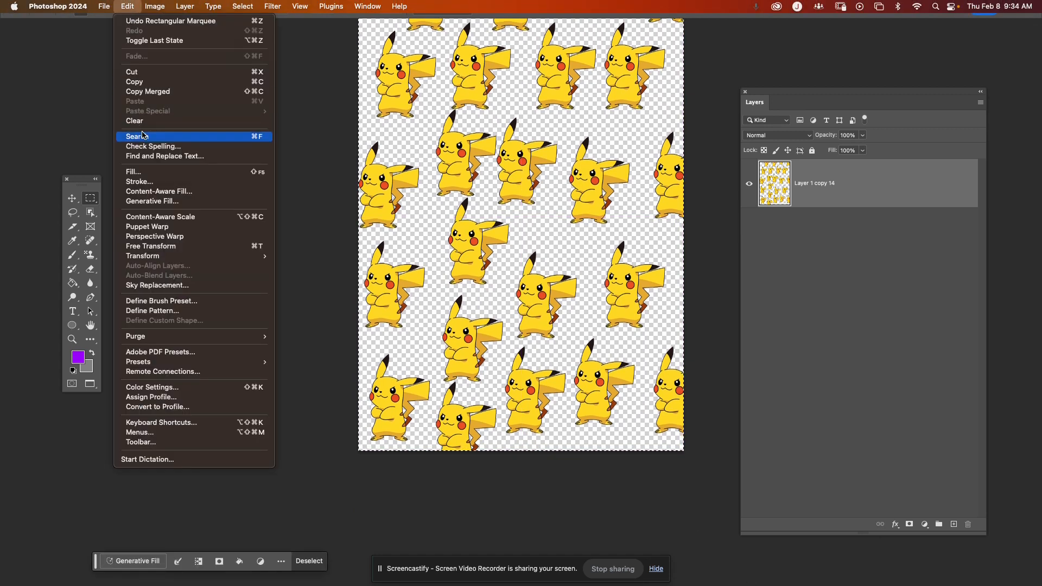
pyautogui.click(146, 173)
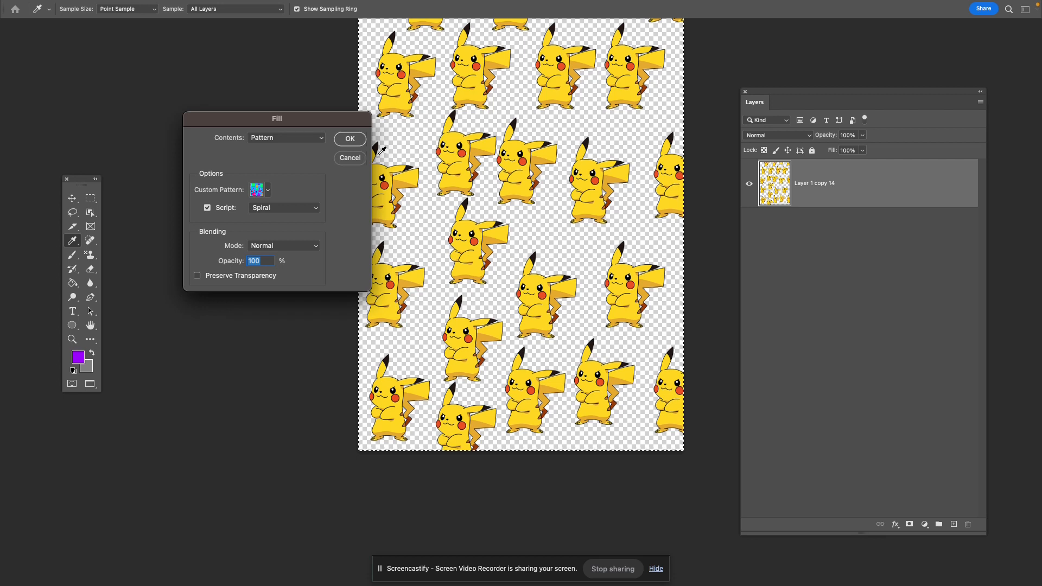
pyautogui.click(307, 140)
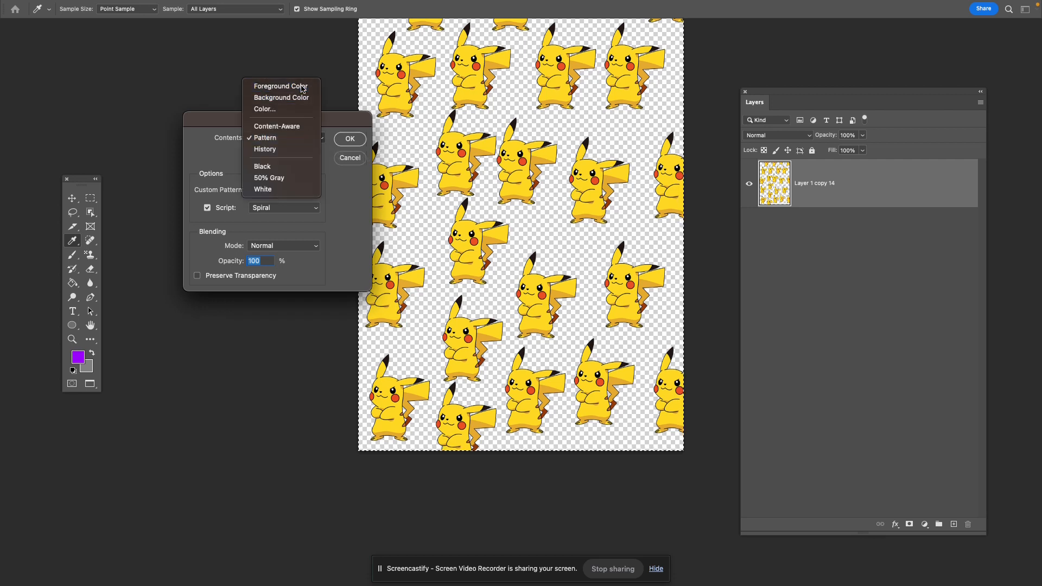
pyautogui.click(281, 87)
pyautogui.click(350, 139)
pyautogui.press('m')
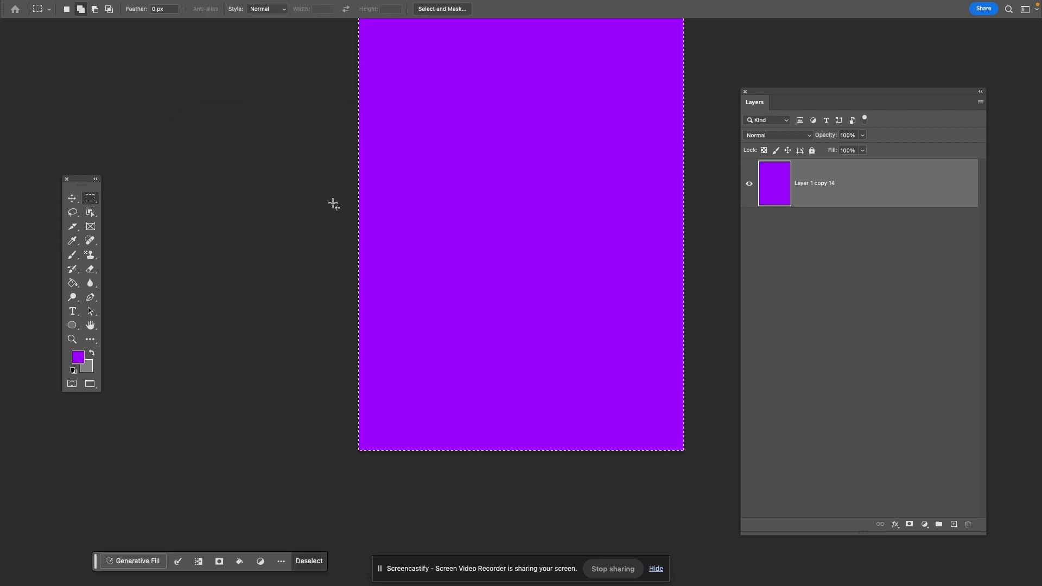
pyautogui.hotkey('ctrl', 'd')
# - Draw a circle shape about 575 px in diameter on the purple canvas and recolor it magenta, fc00ed
pyautogui.moveTo(317, 191); pyautogui.dragTo(271, 328)
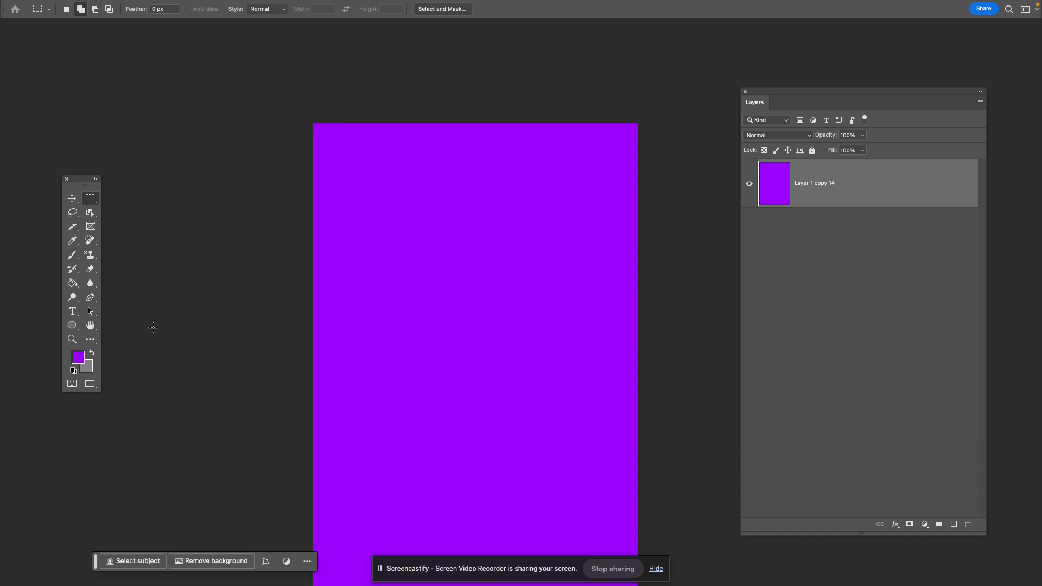
pyautogui.click(72, 325)
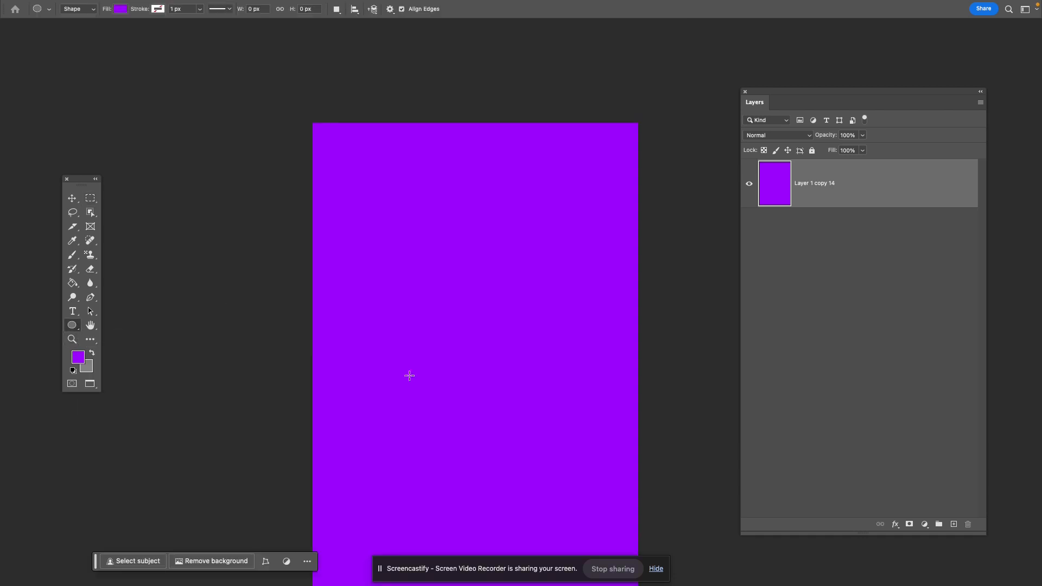
pyautogui.moveTo(358, 423); pyautogui.dragTo(566, 215)
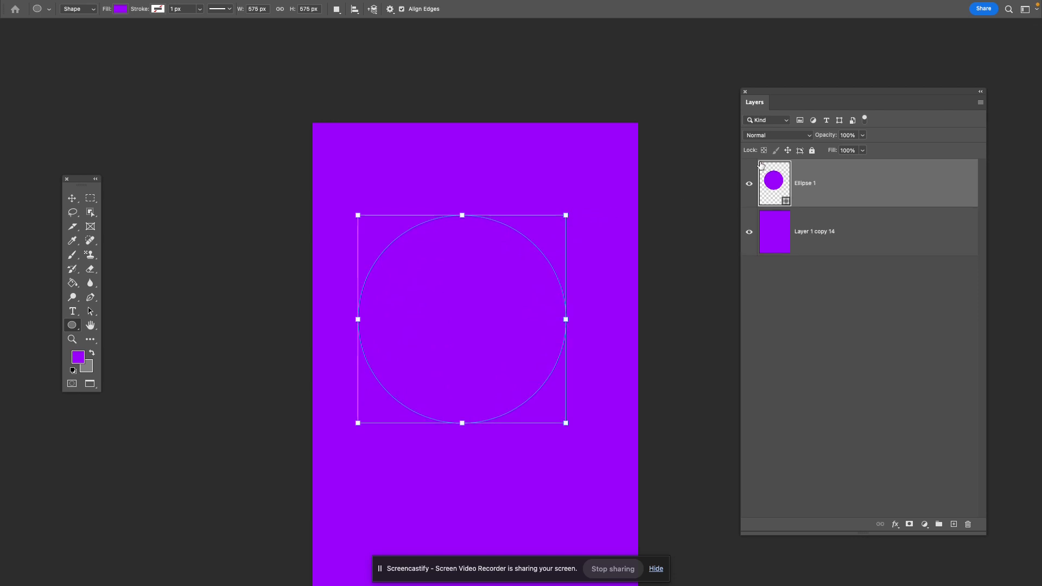
pyautogui.doubleClick(774, 196)
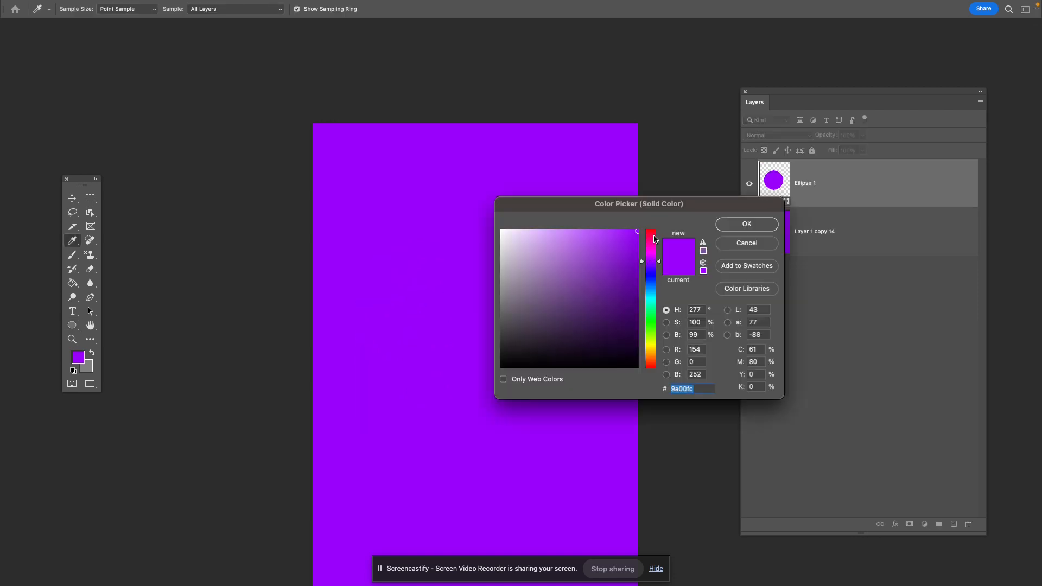
pyautogui.click(650, 253)
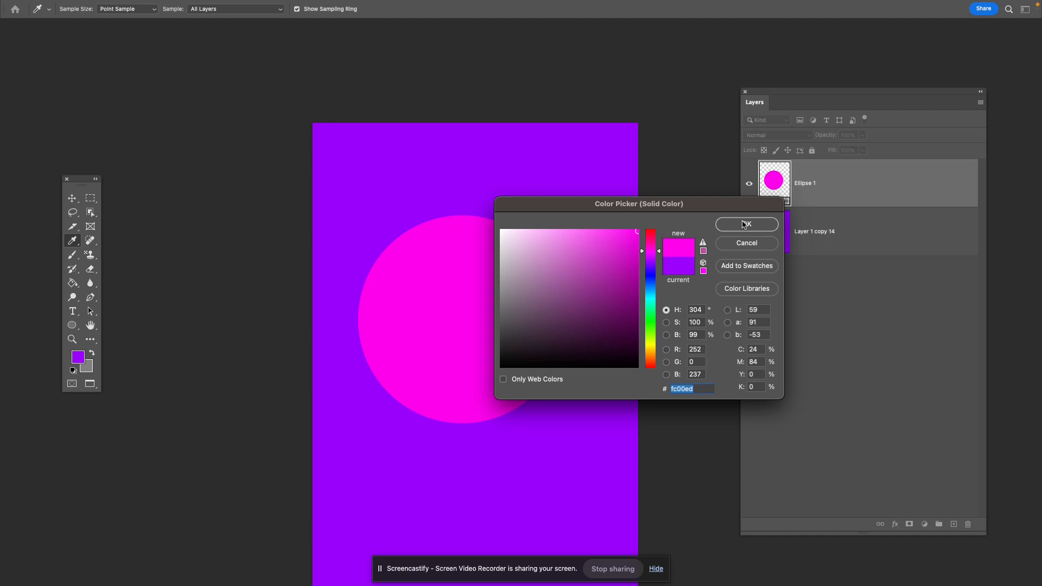
pyautogui.click(743, 225)
# - Apply a Pattern Overlay to the magenta circle using the Pikachu pattern at 15% scale
pyautogui.doubleClick(942, 193)
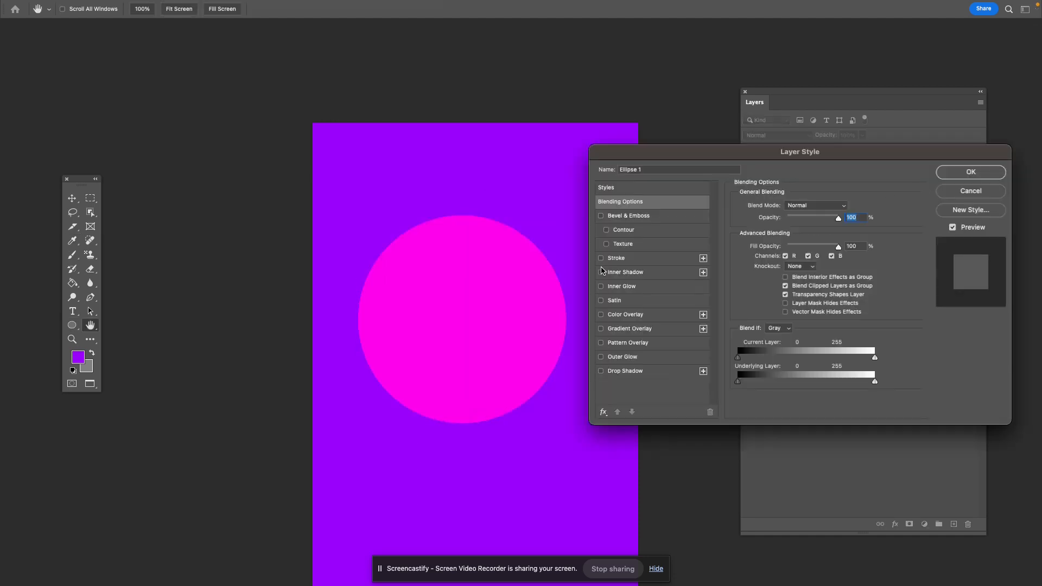
pyautogui.click(625, 347)
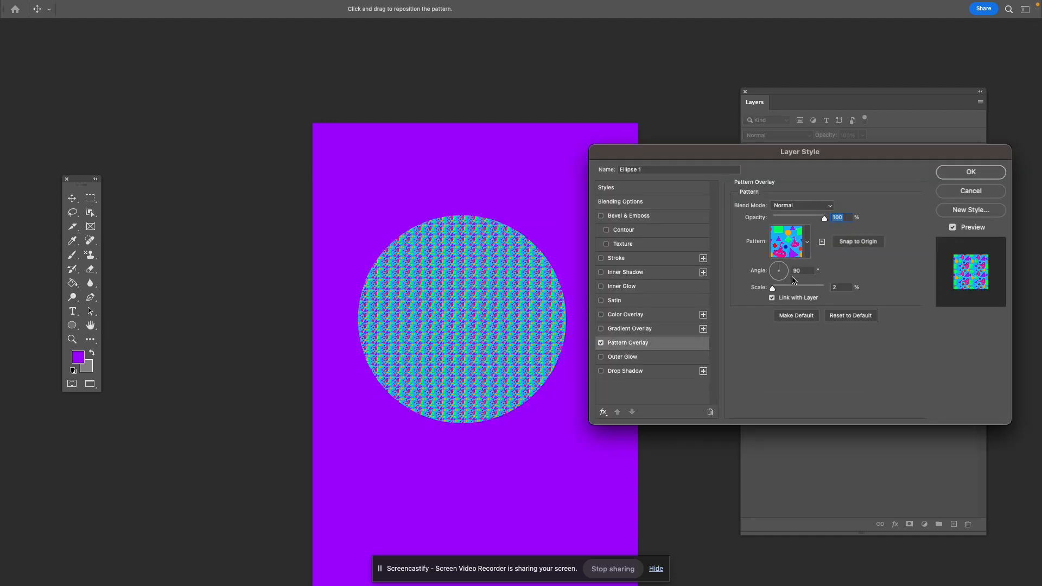
pyautogui.click(808, 242)
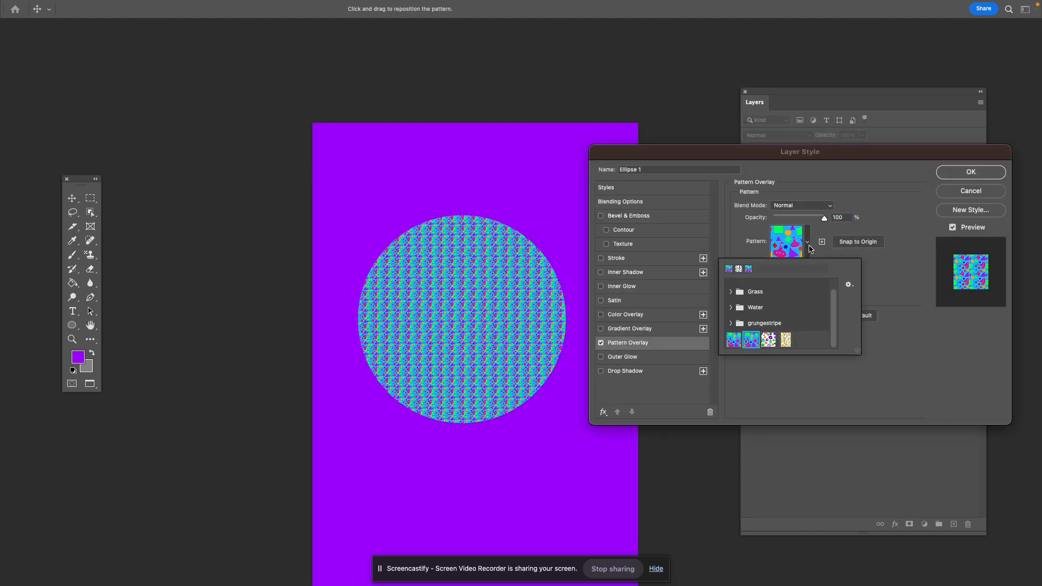
pyautogui.click(785, 340)
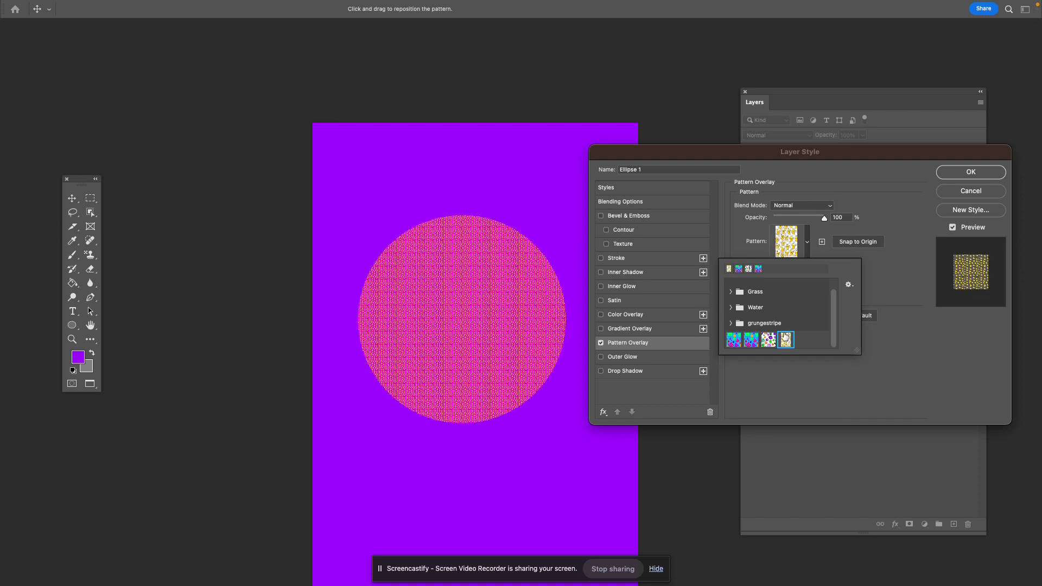
pyautogui.click(919, 306)
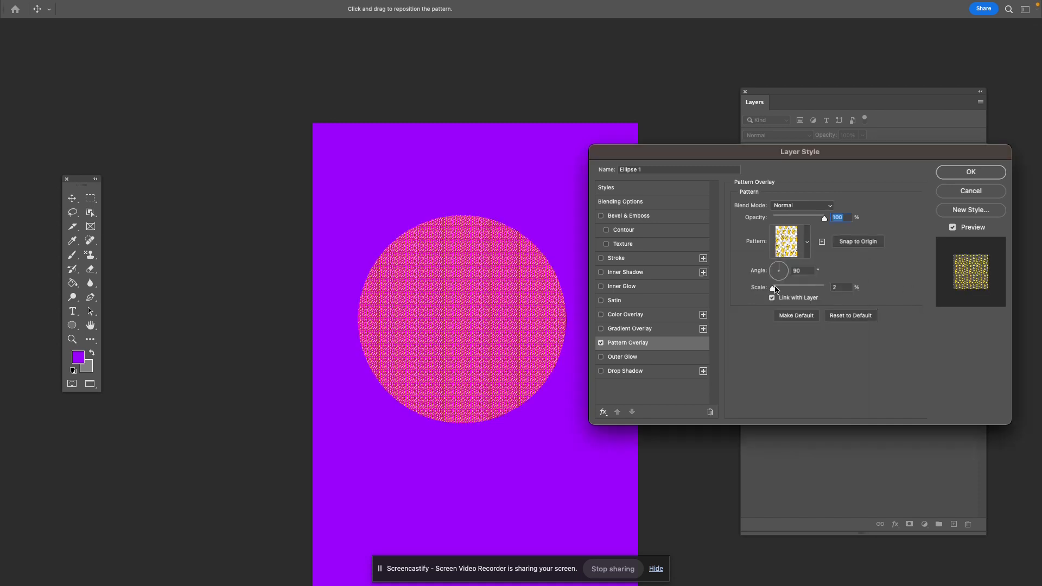
pyautogui.moveTo(772, 290)
pyautogui.mouseDown()
pyautogui.moveTo(814, 291)
pyautogui.moveTo(777, 291)
pyautogui.mouseUp()
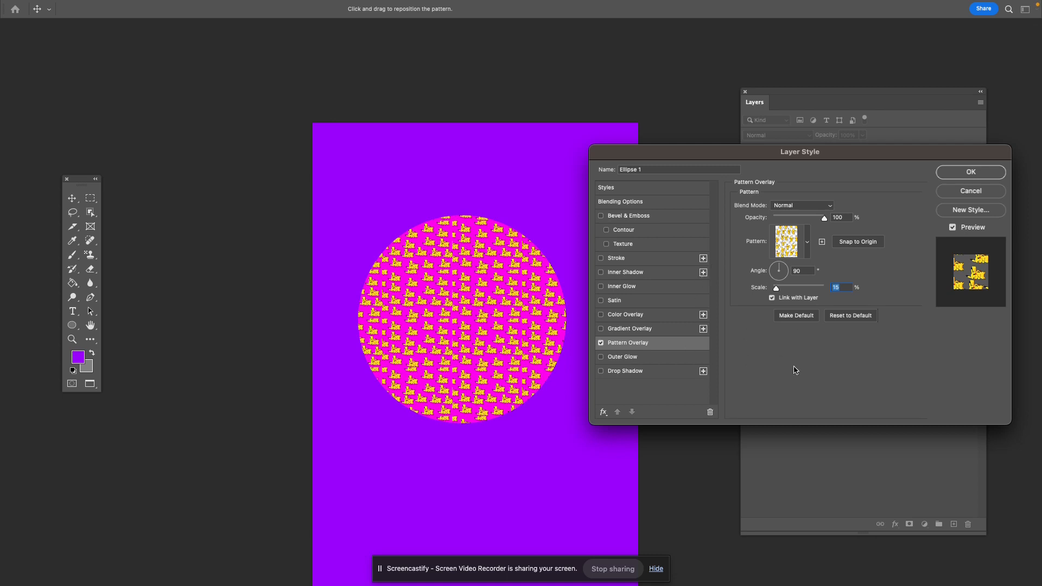
pyautogui.click(993, 172)
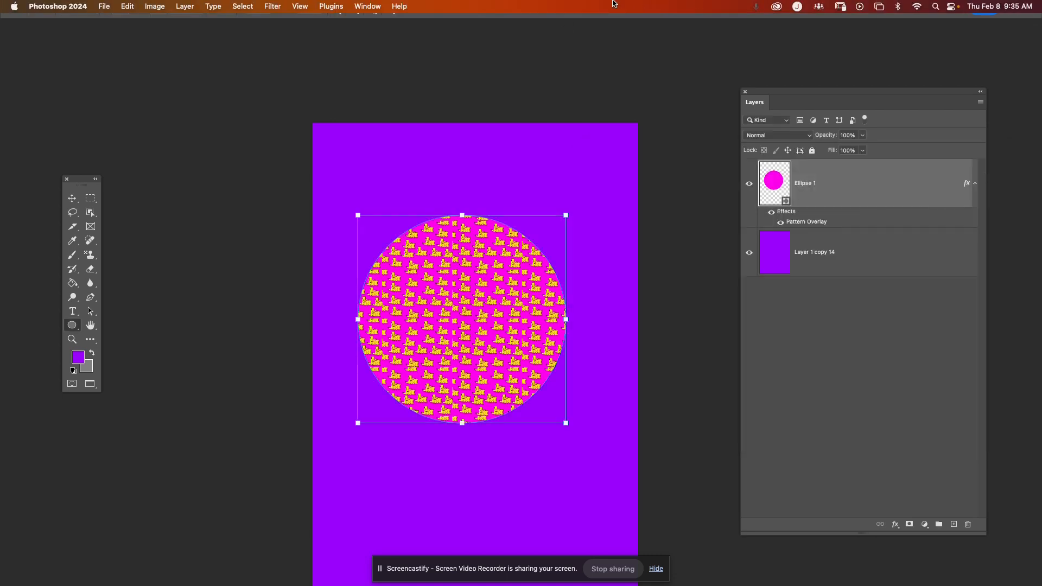